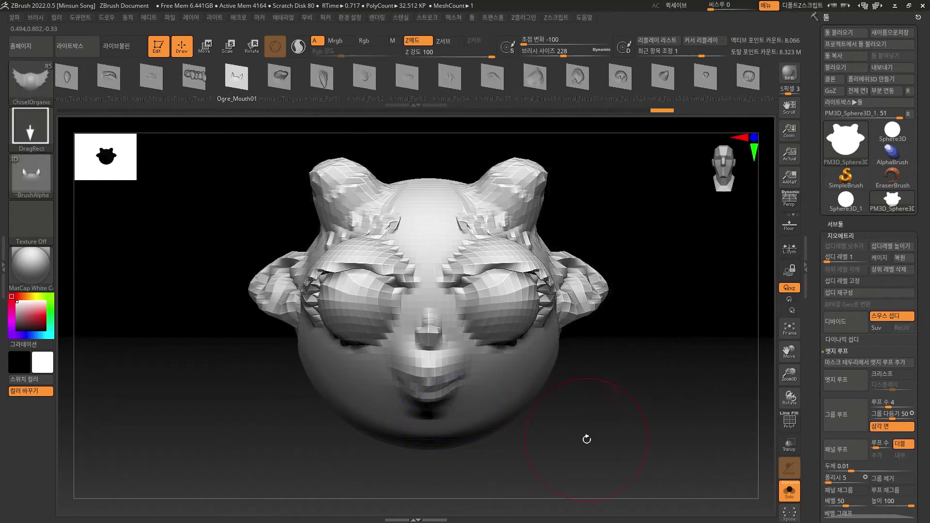
- Smooth the nose and mouth area of the creature head and rotate its unmasked side fins with Transpose
ctrl+right_drag(586, 439, 586, 466)
mouse_move(428, 378)
shift+mouse_down()
mouse_move(446, 328)
mouse_move(417, 332)
shift+mouse_up()
drag(422, 381, 394, 380)
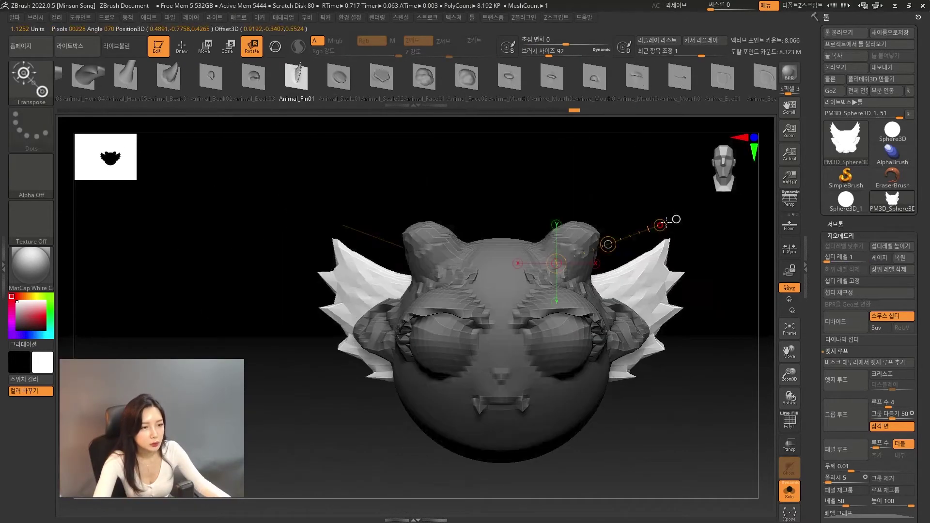
mouse_move(669, 178)
mouse_down()
mouse_move(669, 164)
mouse_move(671, 182)
mouse_up()
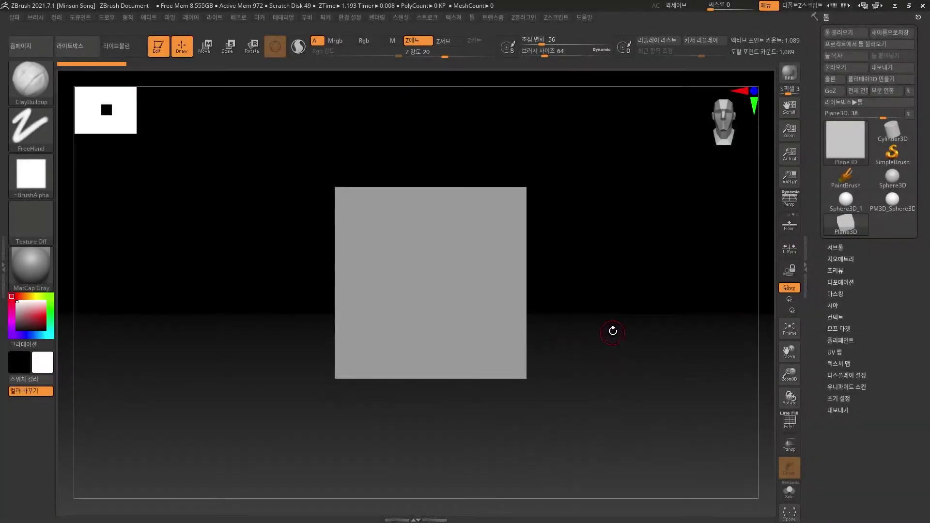
- Convert and subdivide the plane to level 7, then build up a short raised ridge at its centre with ClayBuildup
click(894, 254)
click(892, 268)
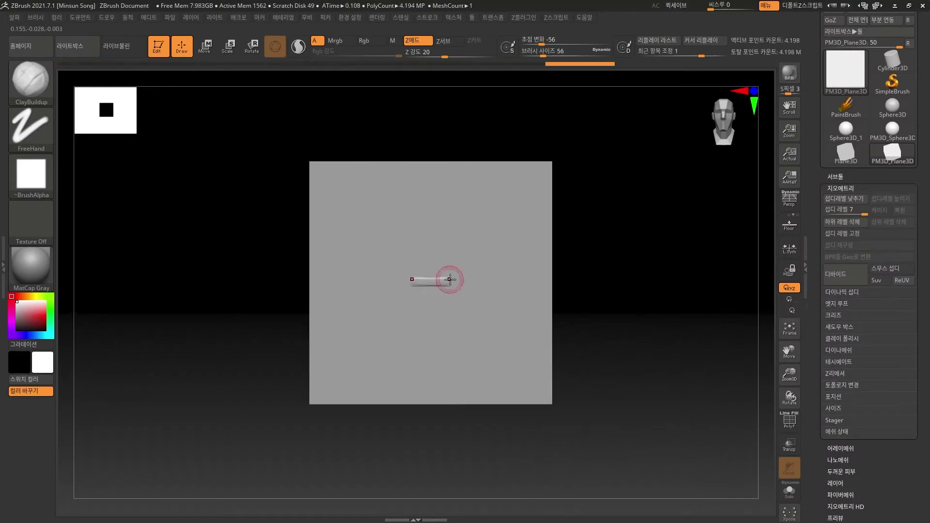
mouse_move(446, 276)
mouse_down()
mouse_move(633, 326)
mouse_move(426, 282)
mouse_up()
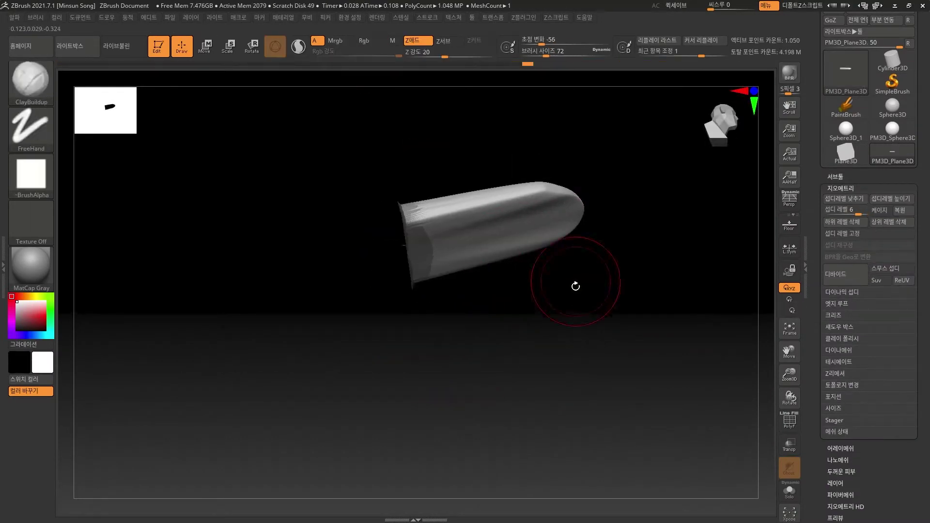
drag(576, 286, 472, 284)
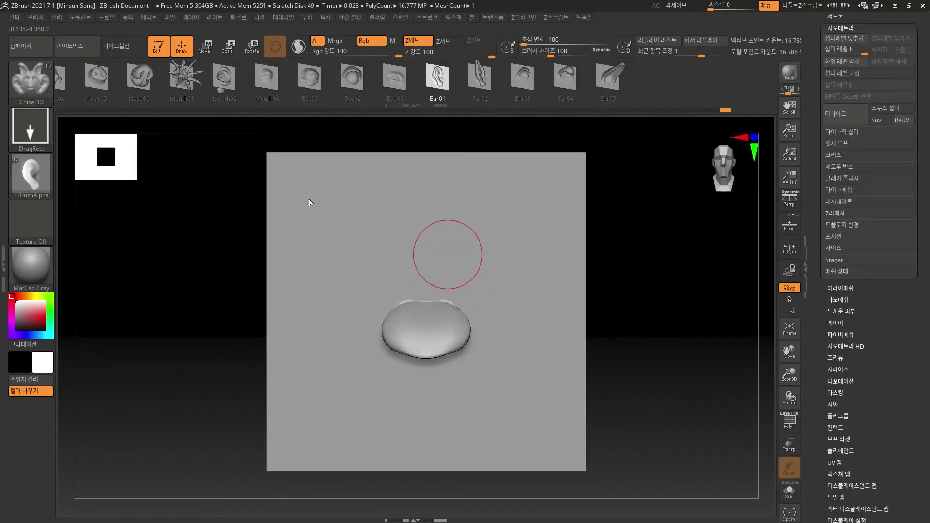
- Create a multi alpha brush from all the subtools
key(b)
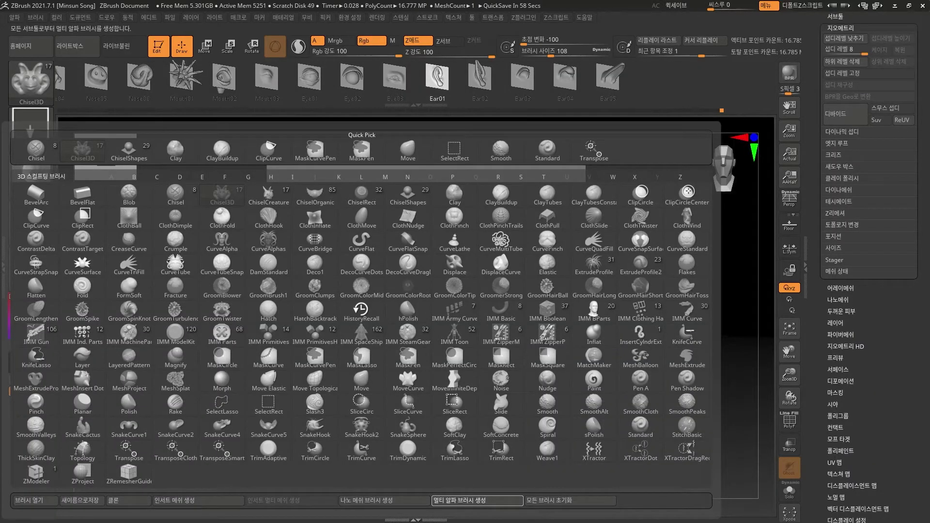
click(477, 500)
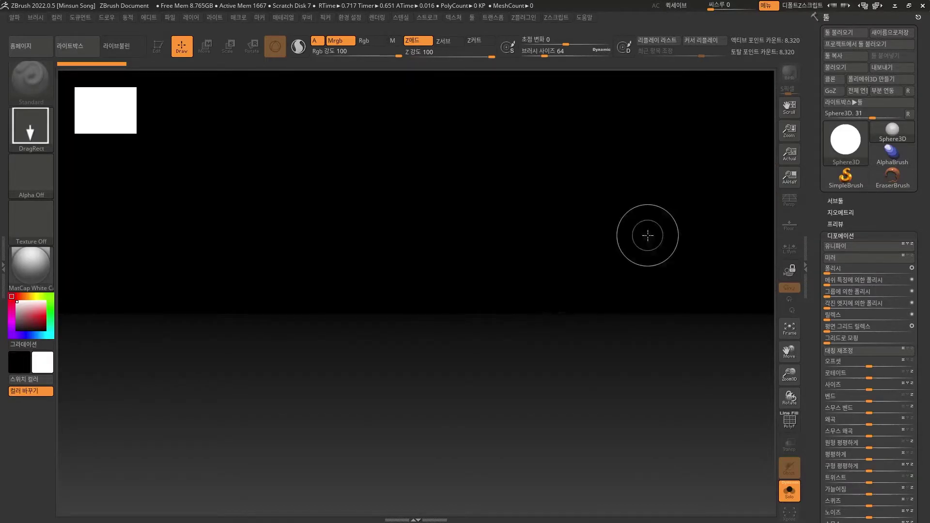
- Draw a Sphere3D on the empty canvas, put it in edit mode and convert it to a PolyMesh3D
key(F1)
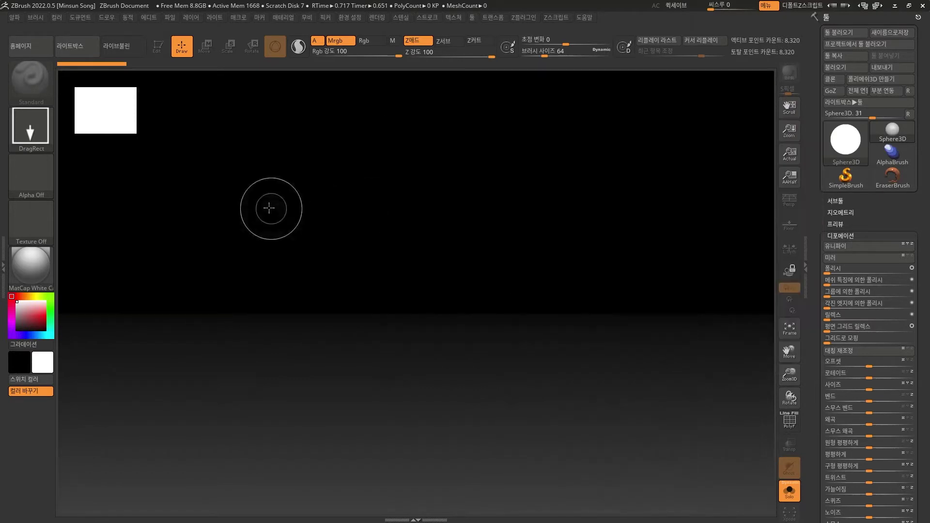
drag(437, 215, 494, 412)
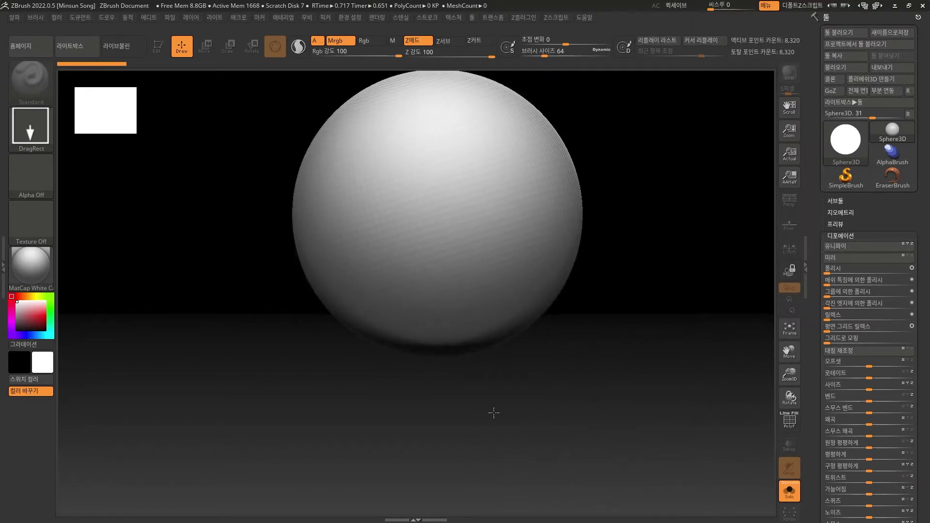
click(157, 46)
click(861, 79)
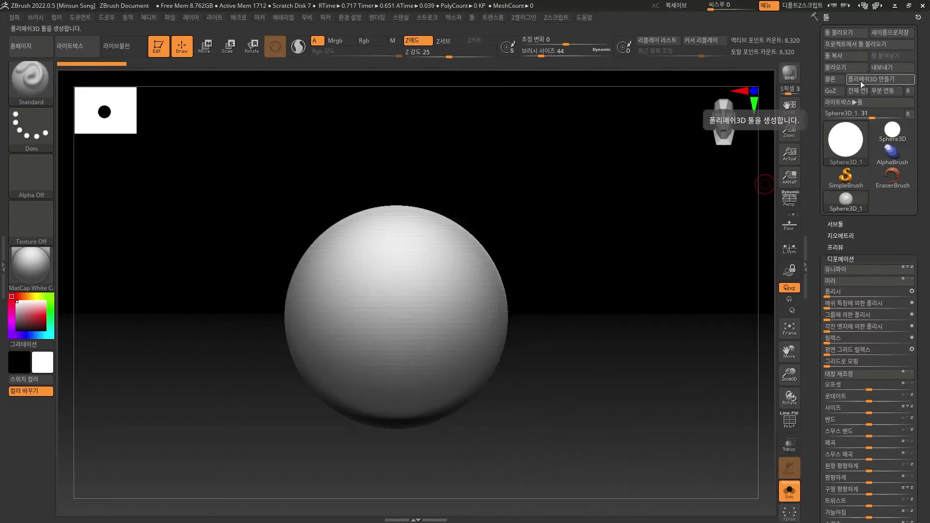
click(861, 81)
ctrl+right_drag(616, 377, 635, 370)
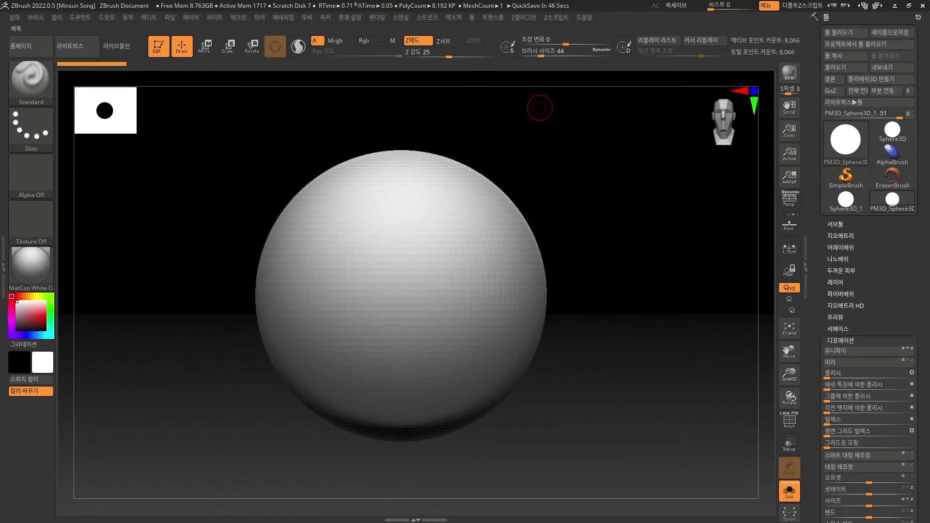
- Enlarge the Standard brush to a size of 228
ctrl+right_drag(628, 408, 601, 365)
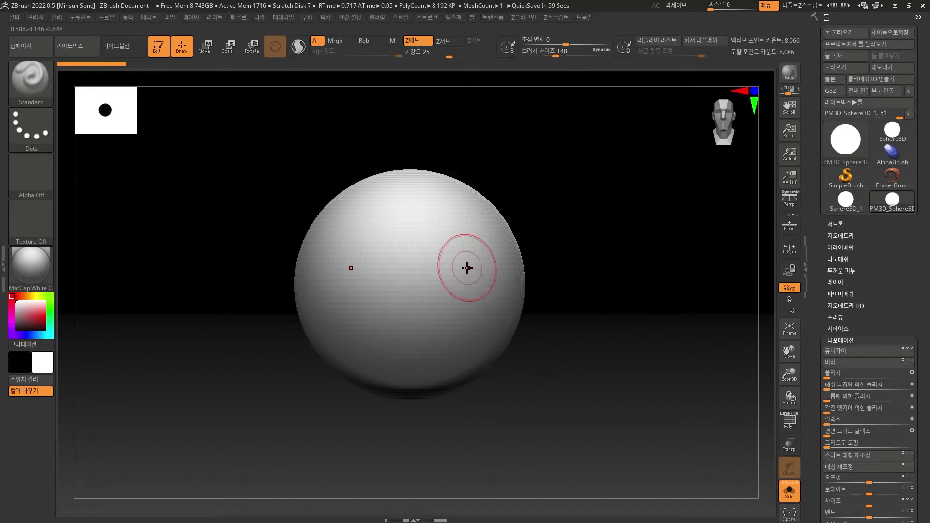
key(bracketright)
key(bracketright)
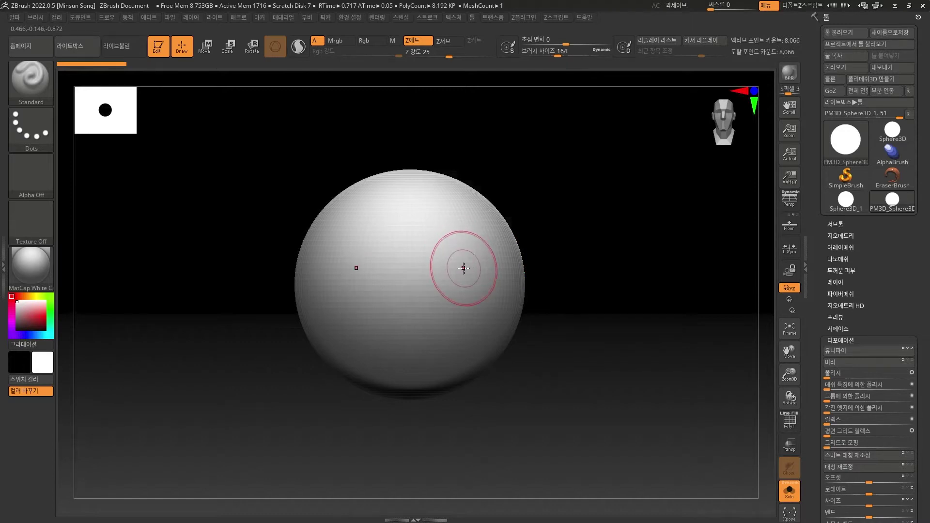
key(bracketright)
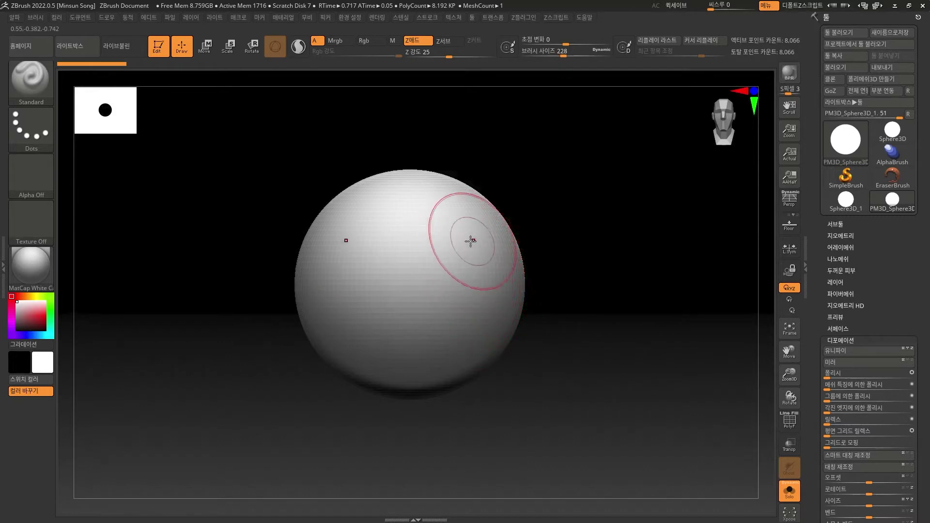
- Divide the sphere's geometry up to subdivision level 6 with smooth subdivision on
click(830, 236)
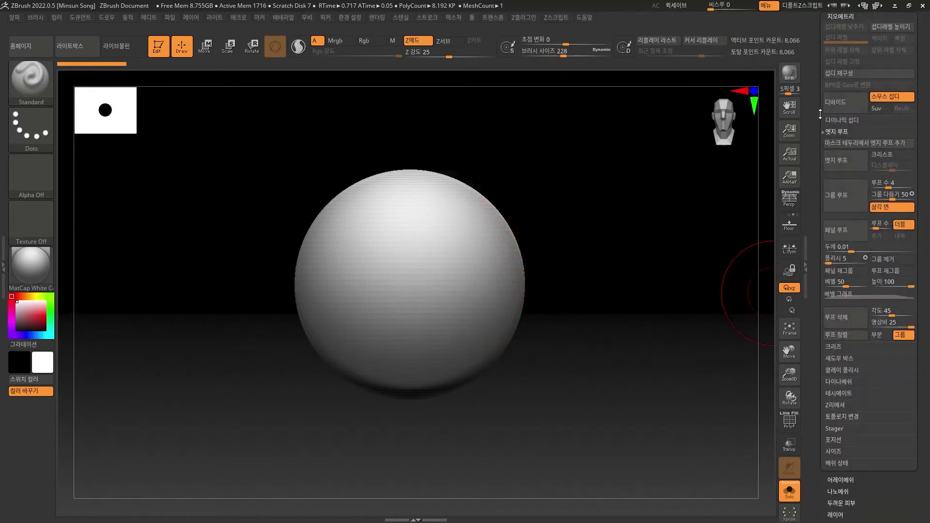
scroll(820, 179, down, 3)
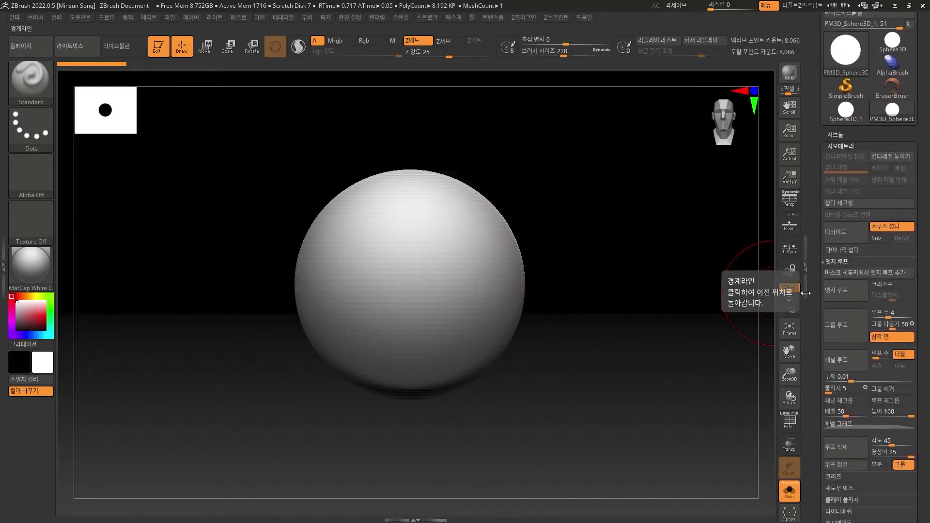
click(835, 143)
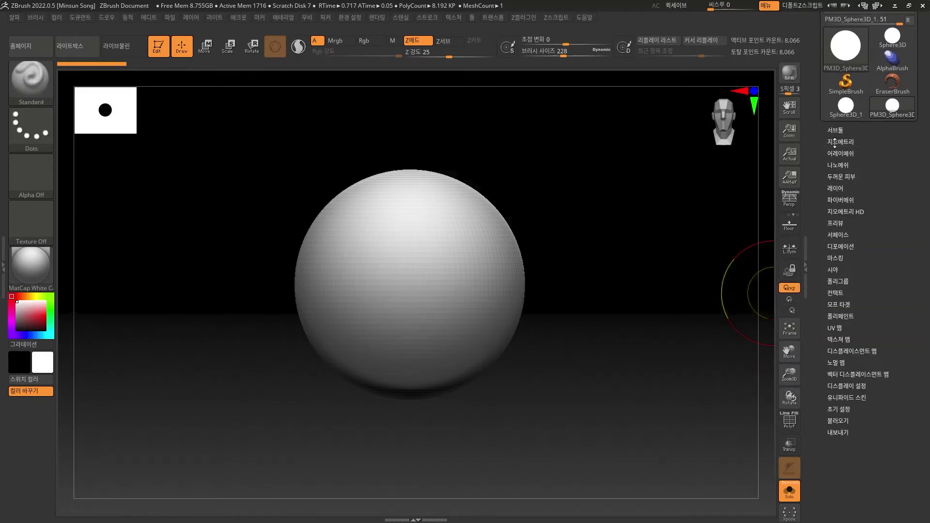
click(835, 142)
scroll(815, 140, up, 4)
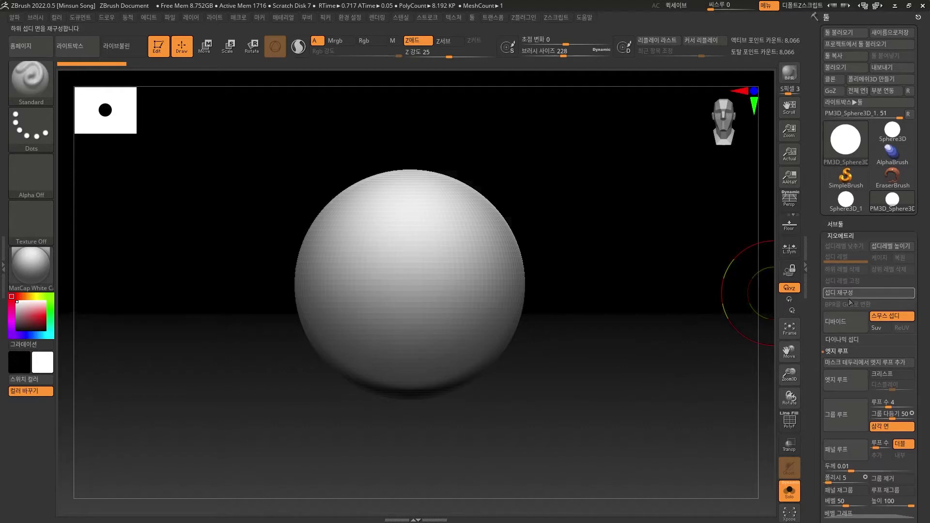
click(851, 303)
key(ctrl)
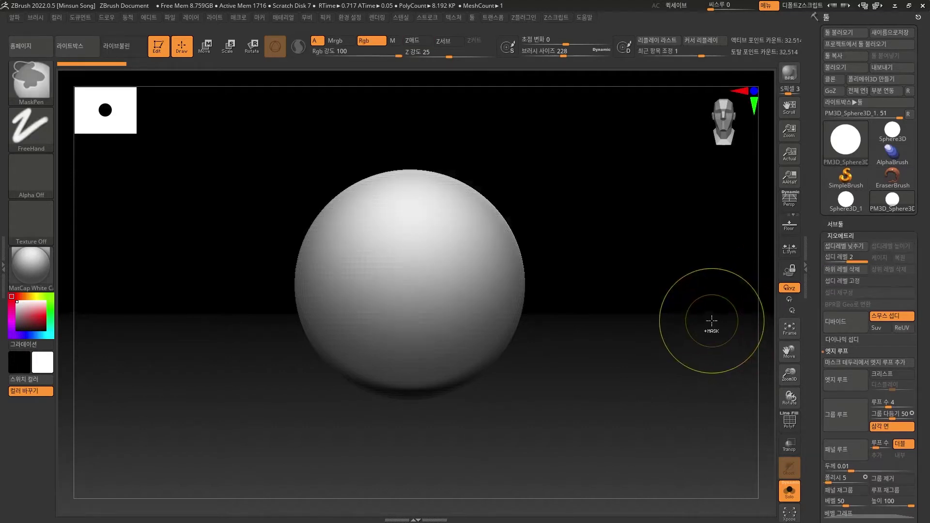
key(ctrl+d)
key(ctrl+d)
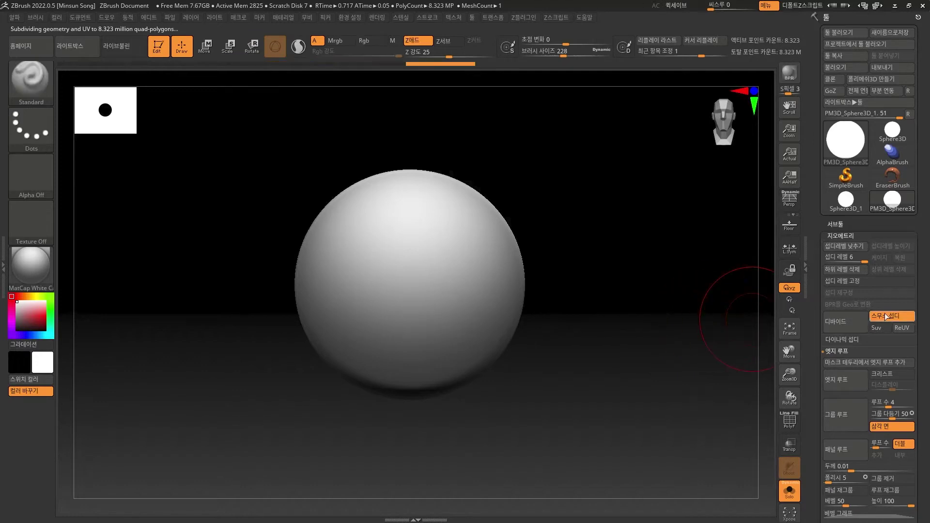
ctrl+right_drag(617, 347, 627, 357)
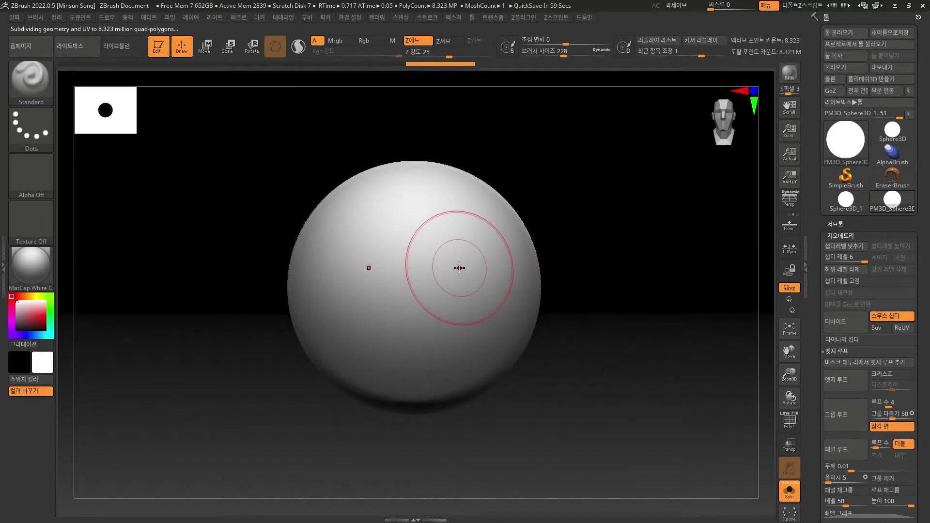
- Place a mirrored pair of eyes on the front of the sphere using the Chisel3D brush's Eye02 shape
key(b)
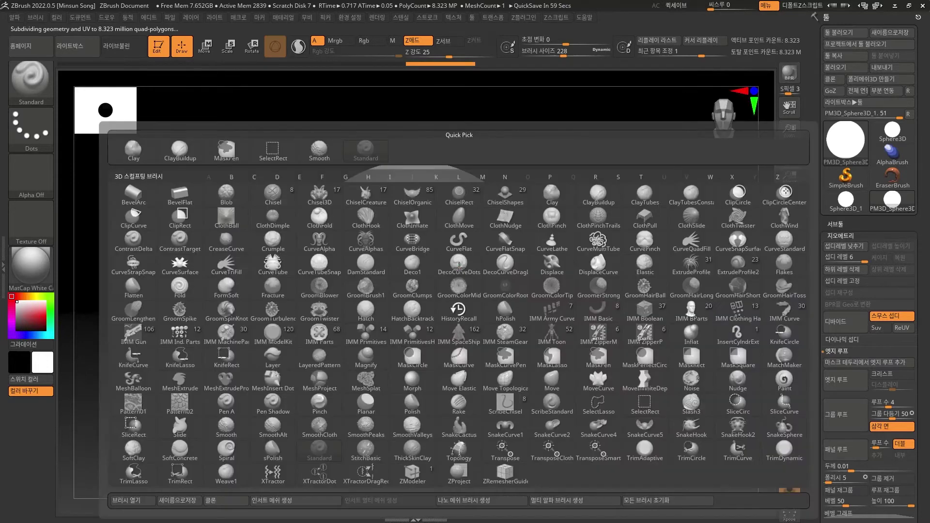
click(321, 195)
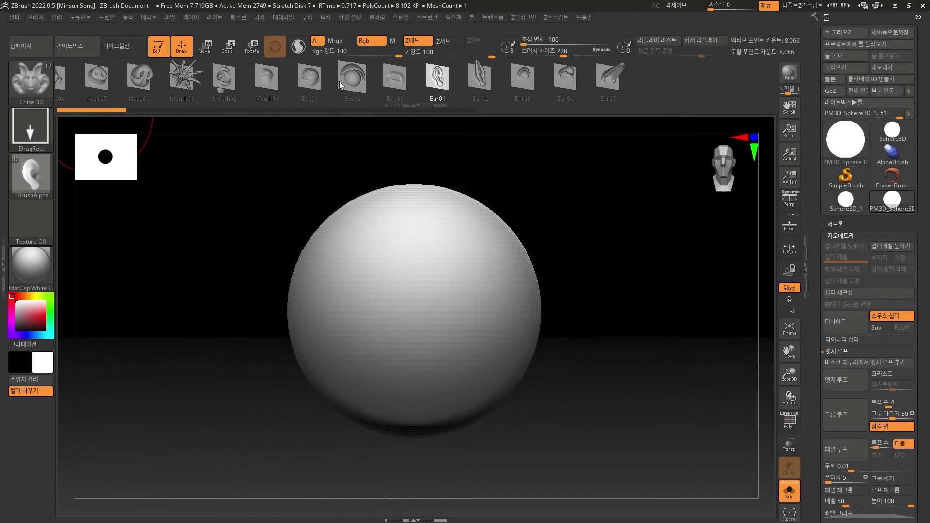
click(341, 85)
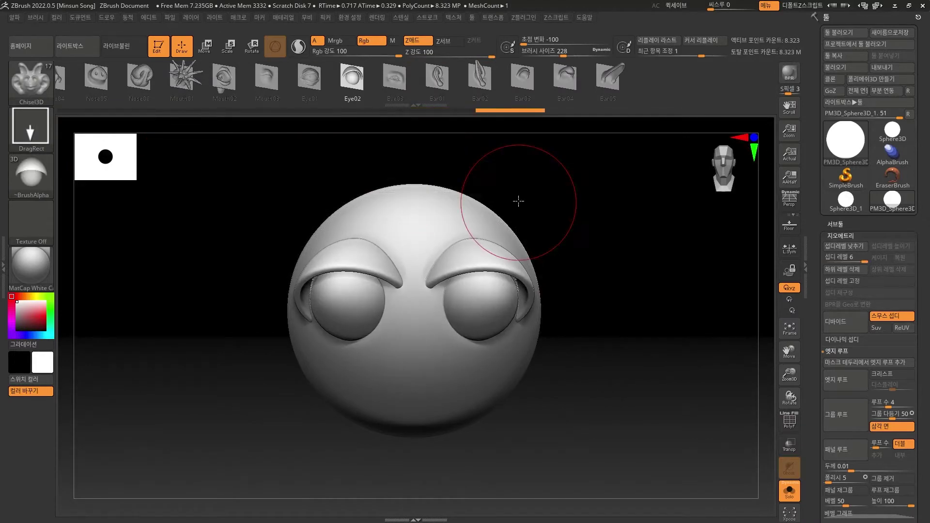
mouse_move(563, 178)
alt+mouse_down()
mouse_move(631, 403)
mouse_move(597, 434)
alt+mouse_up()
alt+drag(560, 409, 560, 400)
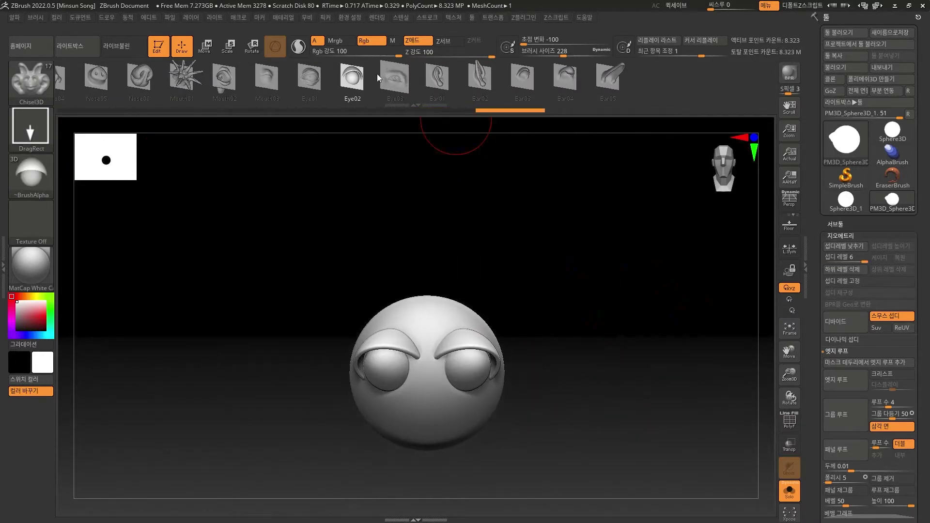
- Pull a mirrored pair of ears out of the sphere's sides using the ChiselCreature brush's Ear2 shape
drag(252, 106, 529, 89)
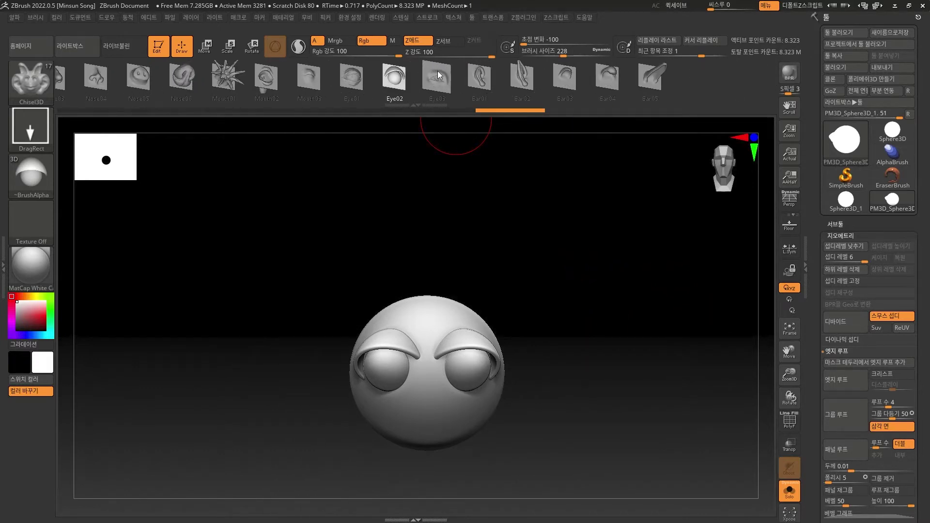
key(b)
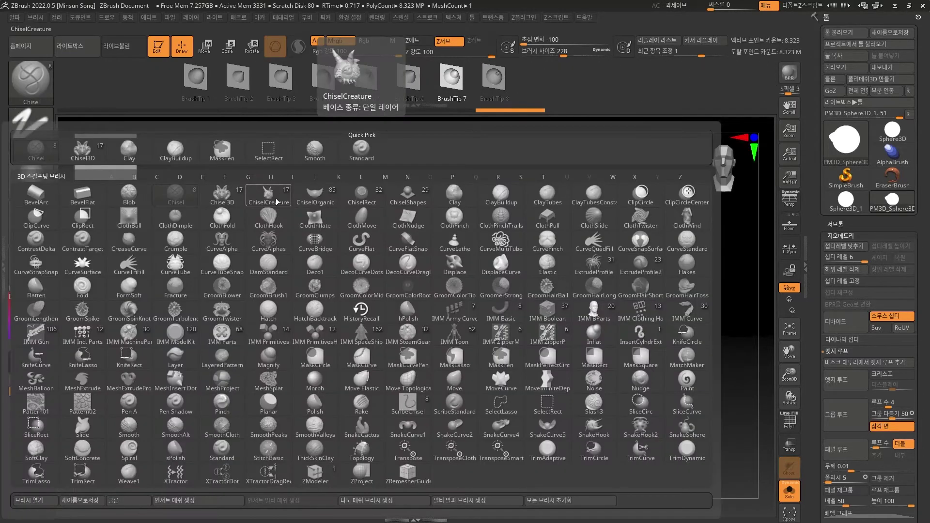
click(276, 200)
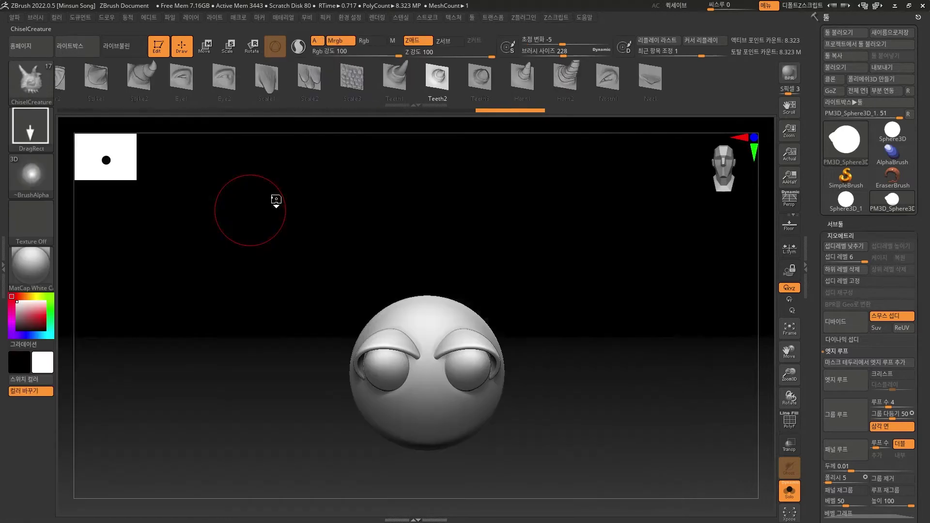
click(694, 77)
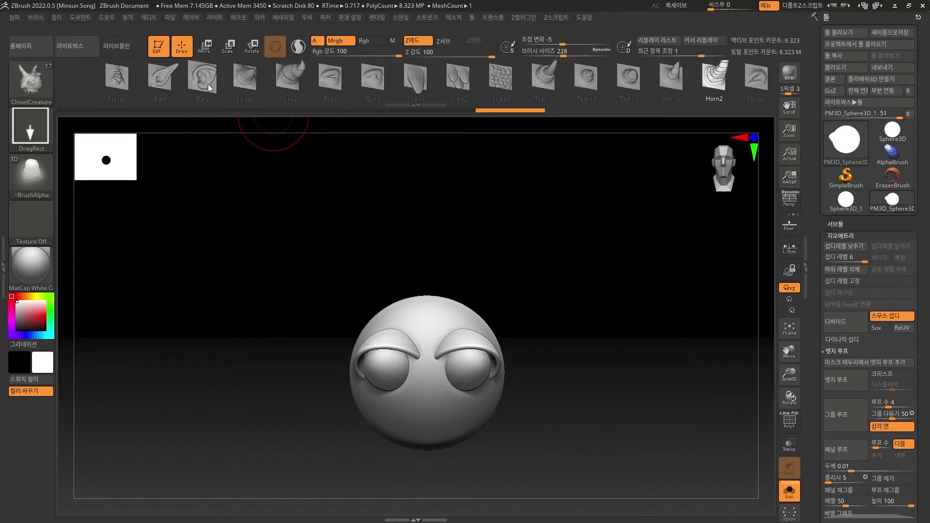
click(208, 83)
drag(576, 309, 517, 272)
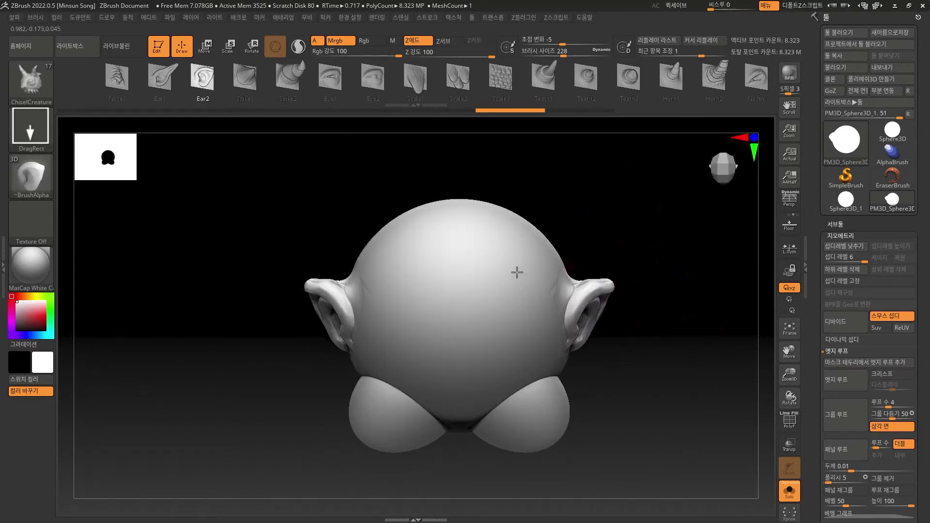
- Pull a mirrored pair of stubby horns out of the top of the head using the ChiselCreature brush's Teeth3 shape
mouse_move(654, 383)
mouse_down()
mouse_move(662, 308)
mouse_move(654, 358)
mouse_move(509, 369)
mouse_move(688, 430)
mouse_move(648, 215)
mouse_move(635, 211)
mouse_up()
click(245, 78)
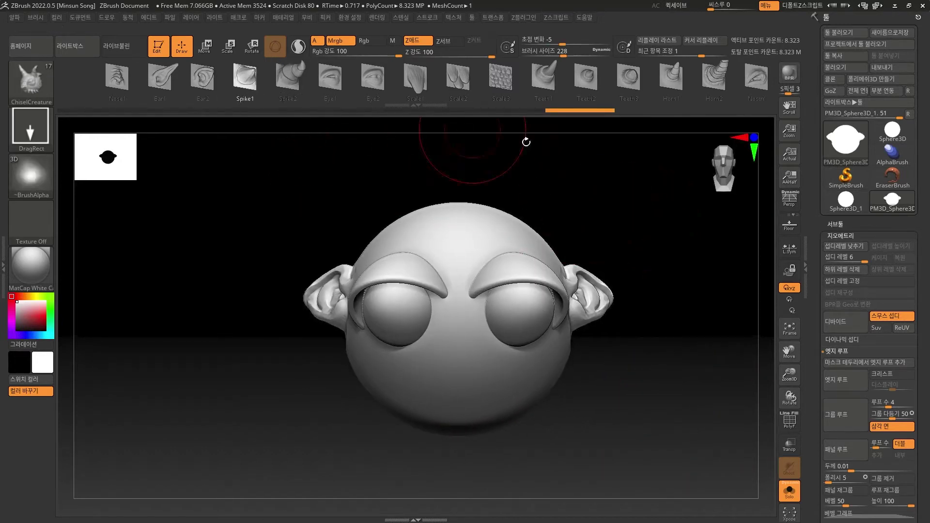
drag(572, 165, 594, 187)
mouse_move(600, 91)
mouse_down()
mouse_move(512, 94)
mouse_move(487, 80)
mouse_up()
click(515, 77)
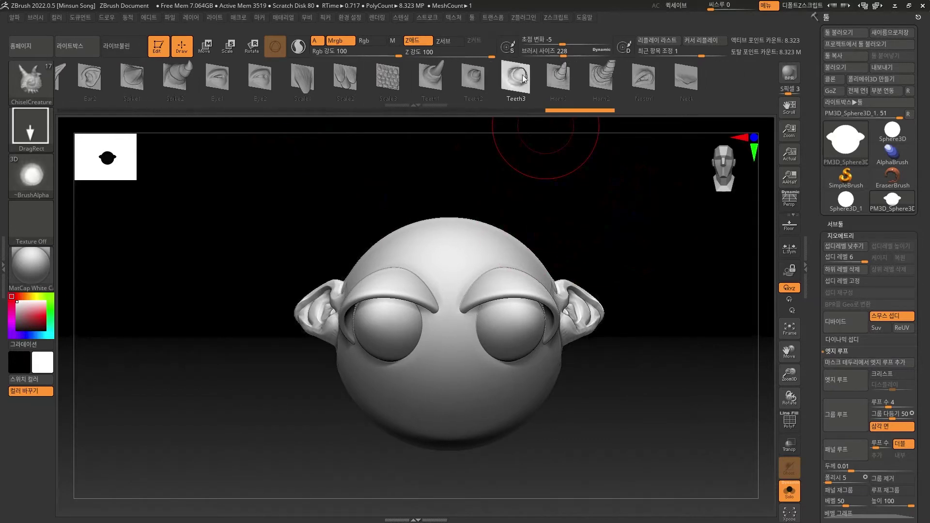
mouse_move(577, 223)
mouse_down()
mouse_move(579, 250)
mouse_move(430, 129)
mouse_move(566, 214)
mouse_up()
drag(505, 279, 516, 357)
mouse_move(662, 399)
mouse_down()
mouse_move(653, 336)
mouse_move(644, 353)
mouse_move(577, 334)
mouse_up()
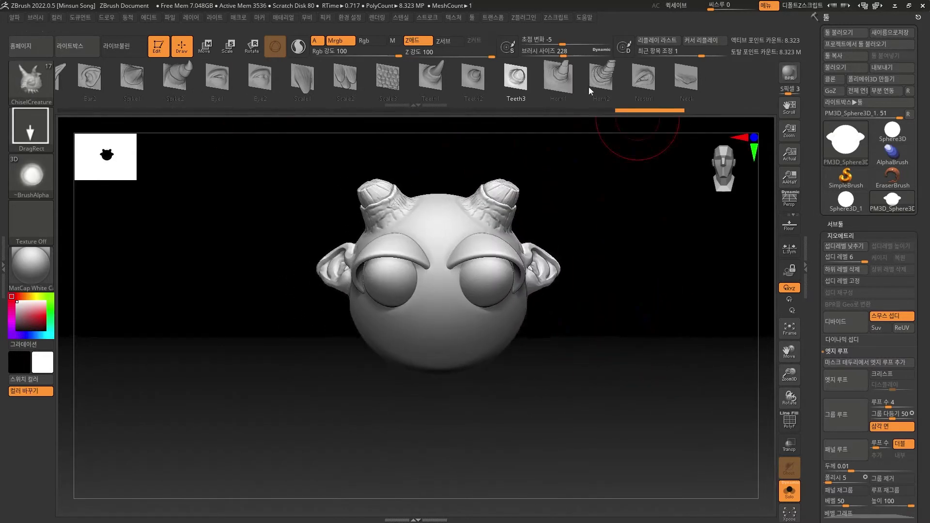
- Place a mouth on the lower centre of the face using the Chisel3D brush's Mouth03 shape
drag(717, 96, 840, 83)
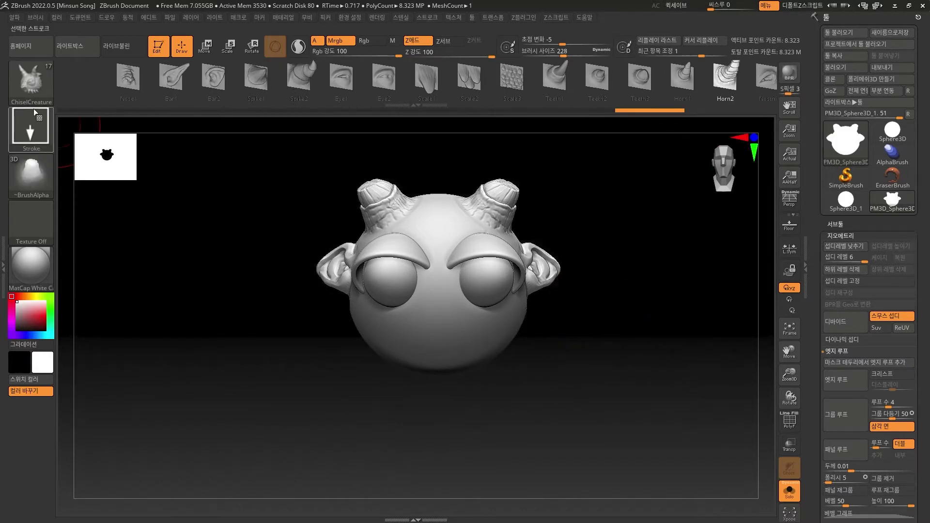
key(b)
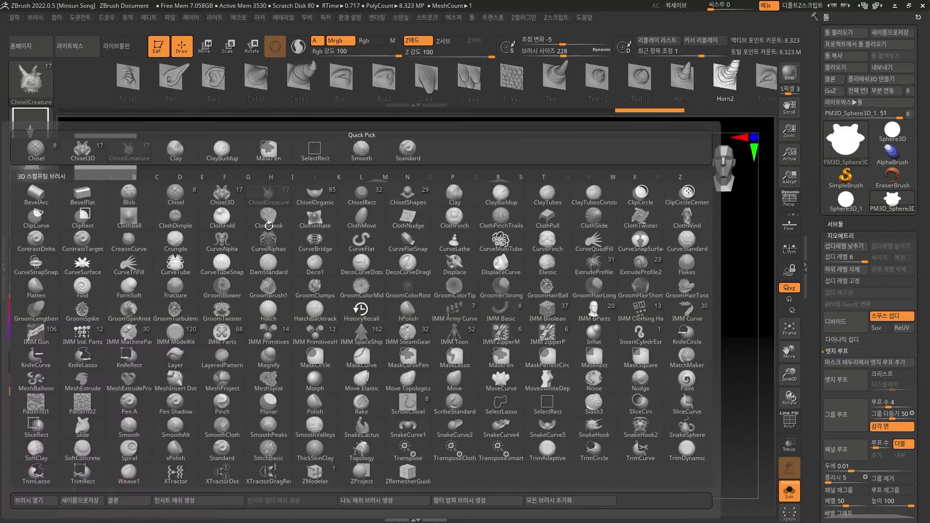
click(222, 193)
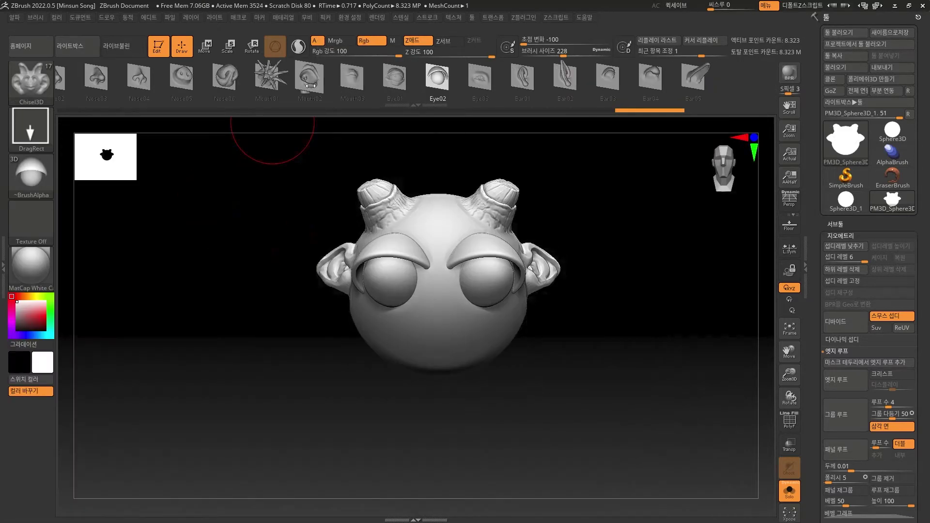
click(360, 80)
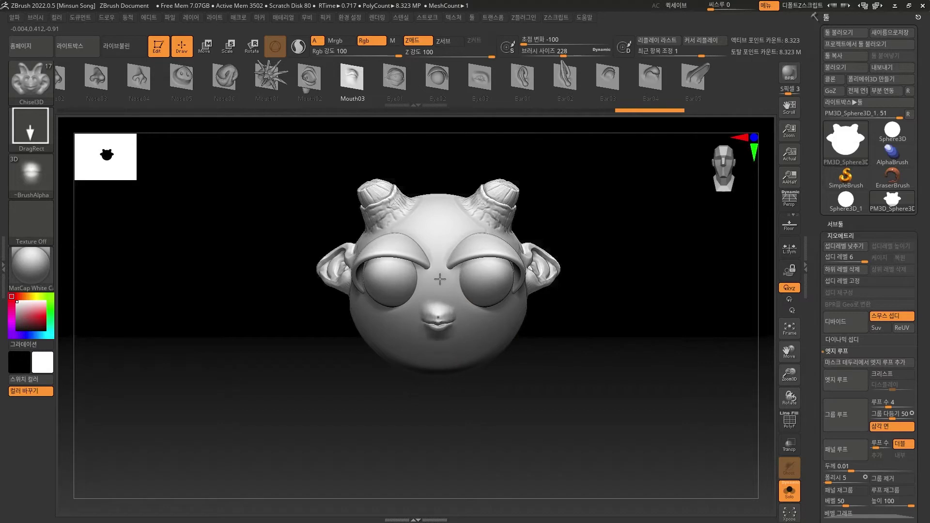
drag(440, 272, 440, 346)
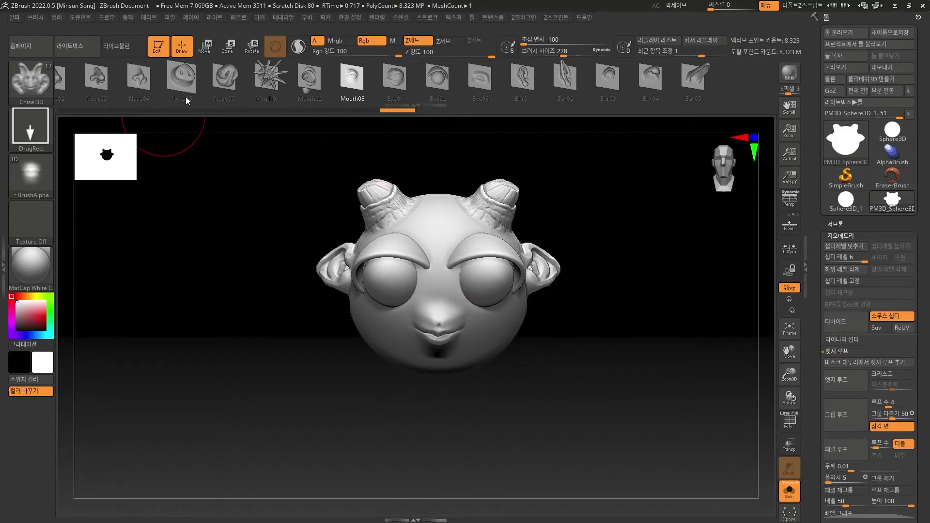
- Place a nose between the eyes and the mouth using the Chisel3D brush's Nose01 shape
drag(185, 99, 213, 98)
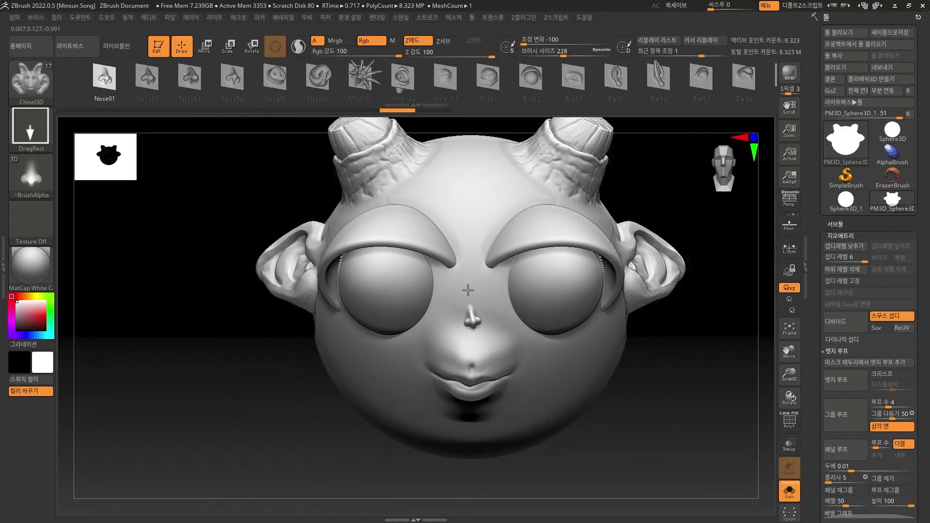
drag(468, 290, 474, 277)
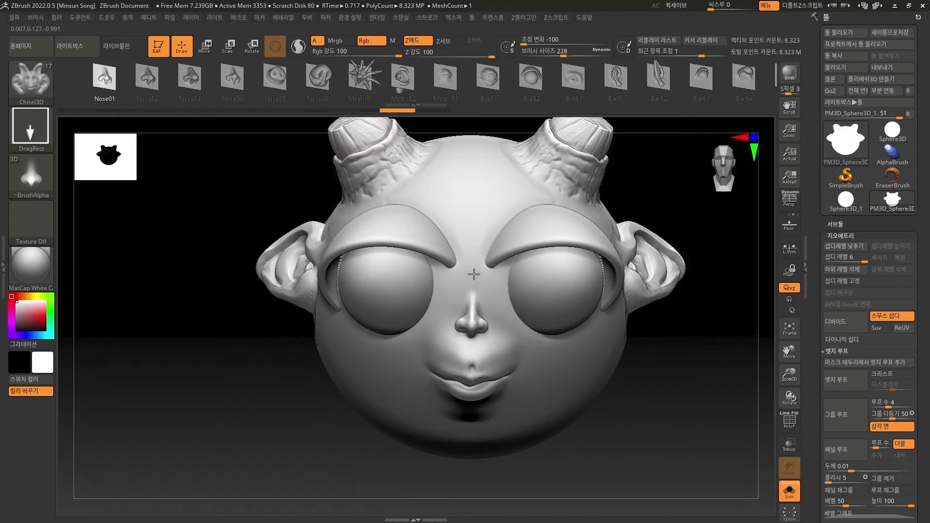
mouse_move(640, 457)
ctrl+right_down()
mouse_move(569, 417)
mouse_move(603, 445)
mouse_move(578, 420)
mouse_move(579, 409)
mouse_move(600, 426)
mouse_move(588, 407)
ctrl+right_up()
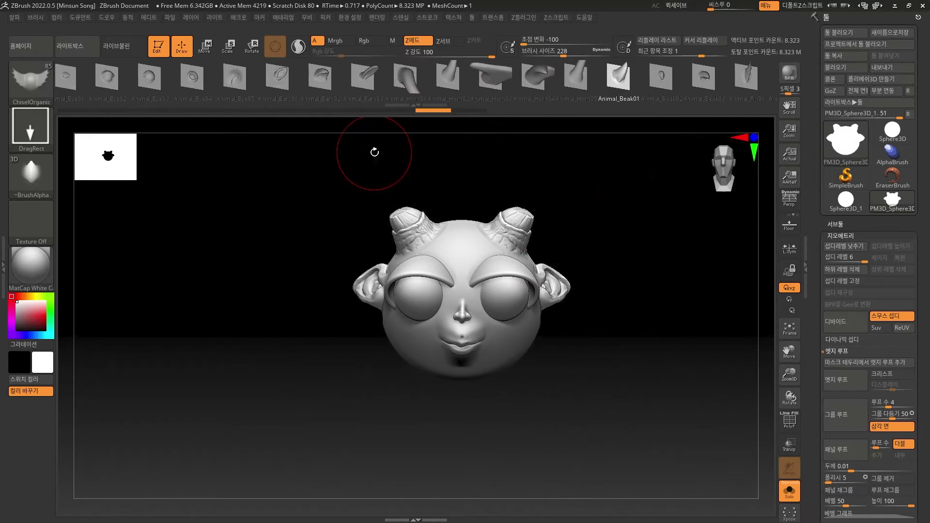
- Add mirrored clusters of scales on the forehead below the horns using the ChiselCreature brush's Scale2 shape
key(b)
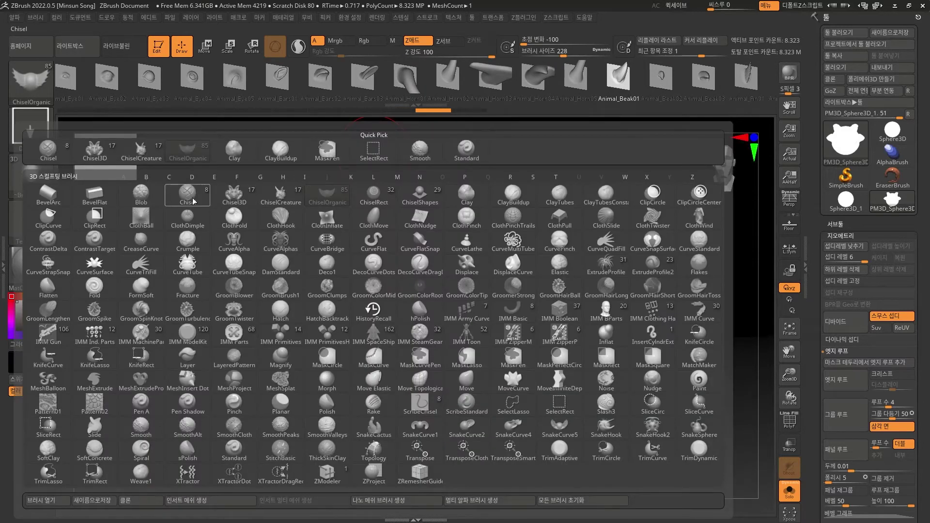
click(279, 196)
click(139, 79)
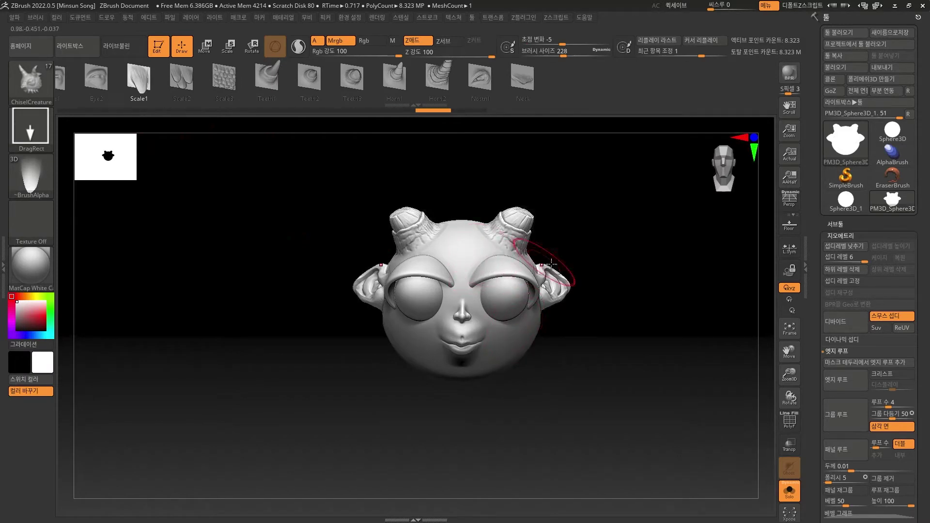
ctrl+right_drag(620, 392, 642, 405)
click(181, 79)
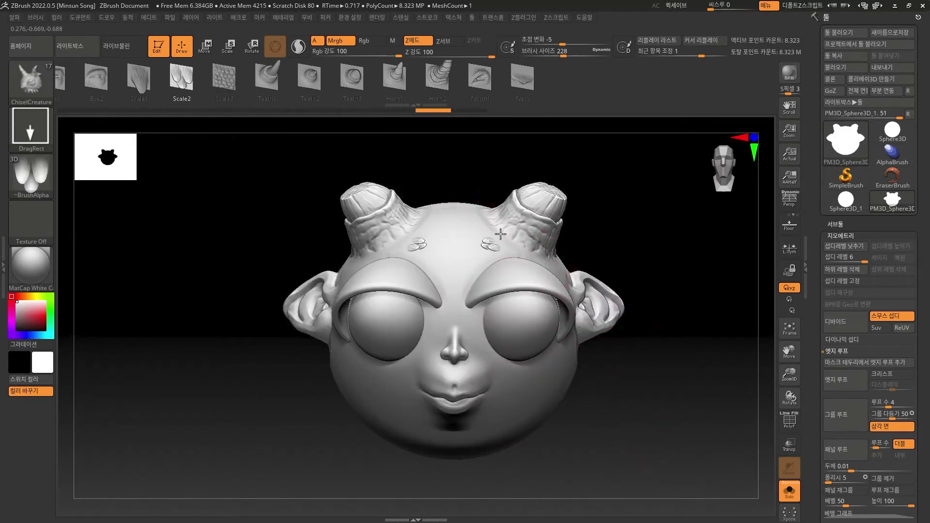
drag(492, 242, 500, 251)
drag(512, 250, 509, 262)
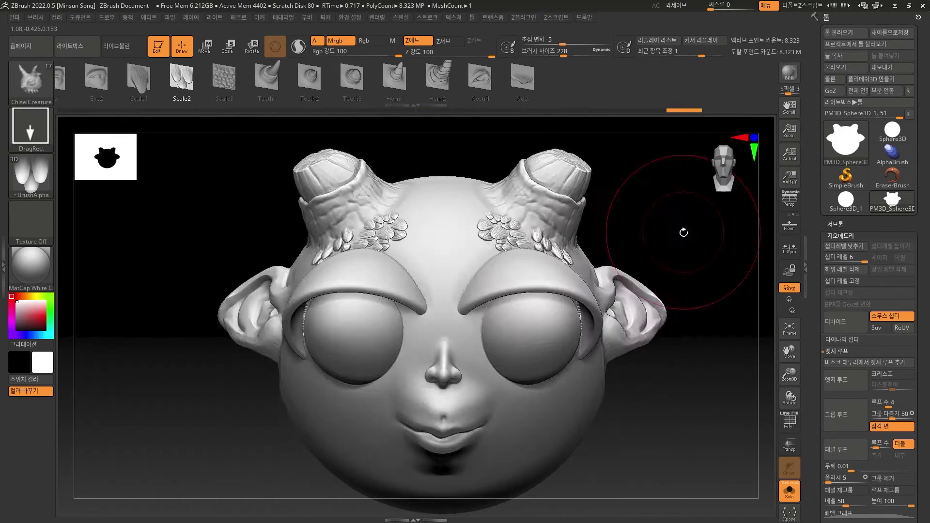
- Try adding mirrored scales to the cheeks using the Scale2 shape, and undo them
mouse_move(675, 207)
mouse_down()
mouse_move(688, 406)
mouse_move(603, 286)
mouse_move(657, 423)
mouse_move(687, 434)
mouse_move(684, 426)
mouse_up()
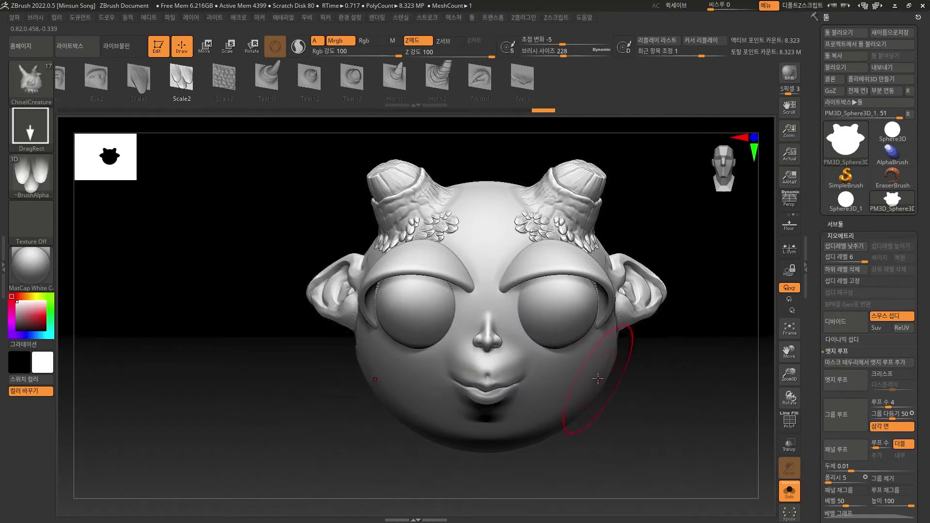
drag(606, 351, 608, 341)
drag(580, 376, 587, 333)
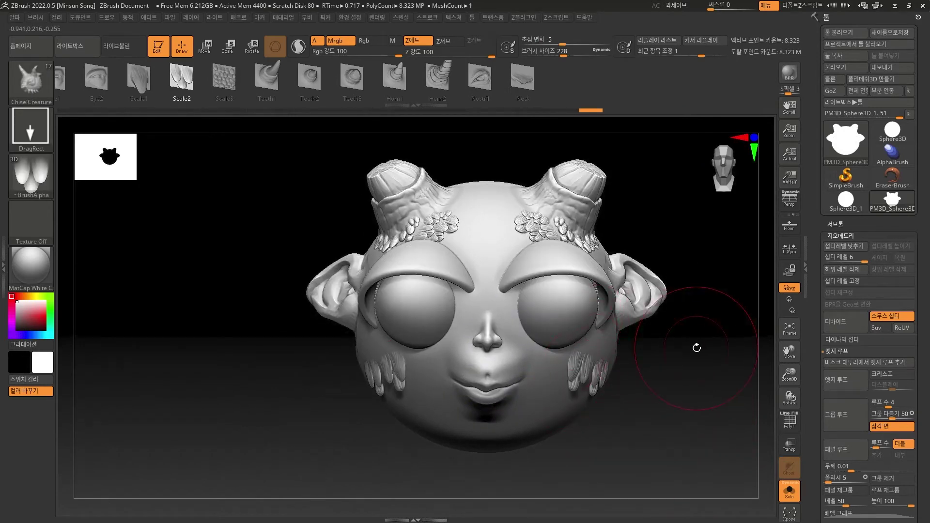
key(ctrl+z)
- Try the ChiselOrganic brush's Ogre_Mouth01 shape on both sides of the mouth, and undo it
mouse_move(677, 359)
mouse_down()
mouse_move(687, 395)
mouse_move(266, 134)
mouse_up()
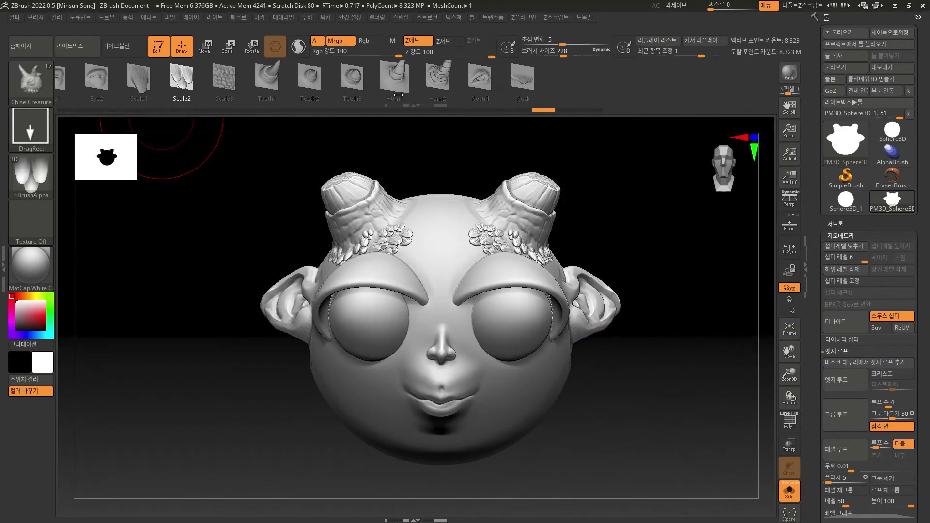
key(b)
click(327, 180)
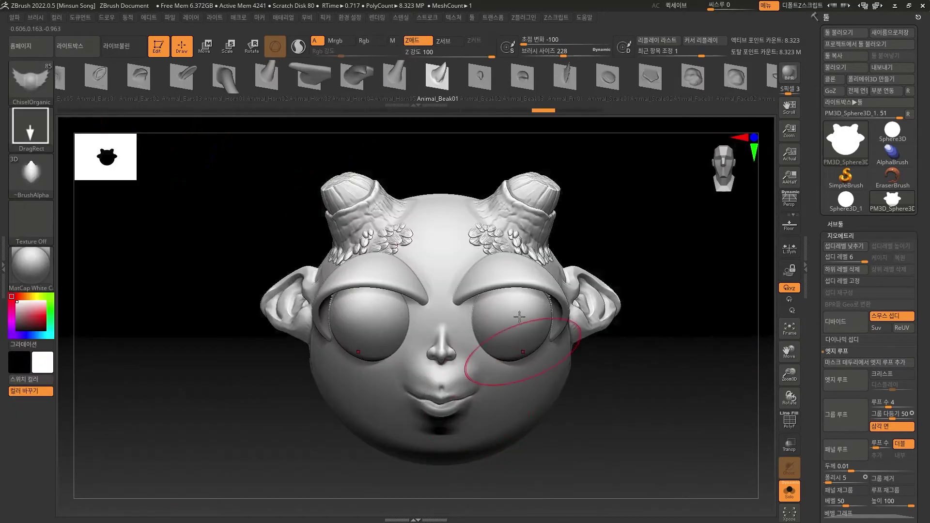
drag(499, 99, 658, 92)
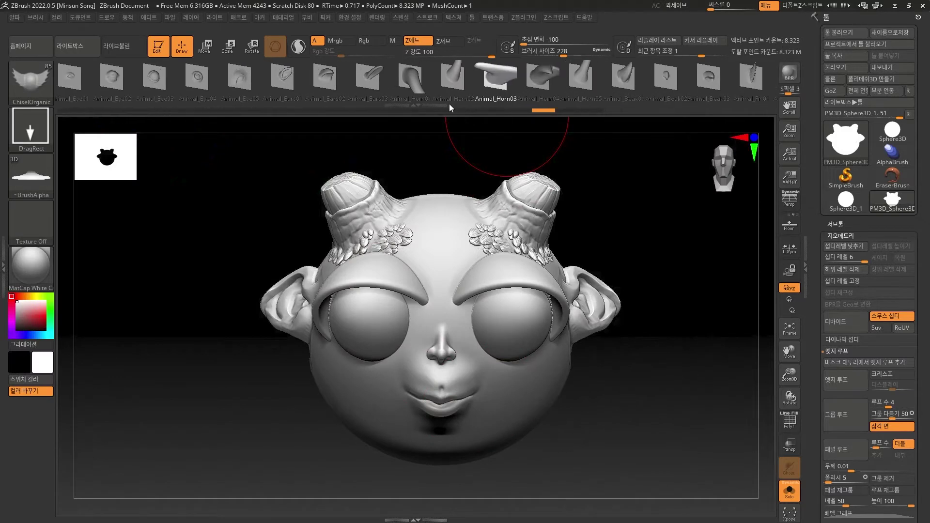
drag(332, 103, 599, 91)
mouse_move(324, 100)
mouse_down()
mouse_move(527, 93)
mouse_move(533, 81)
mouse_up()
drag(270, 92, 353, 92)
drag(100, 97, 237, 95)
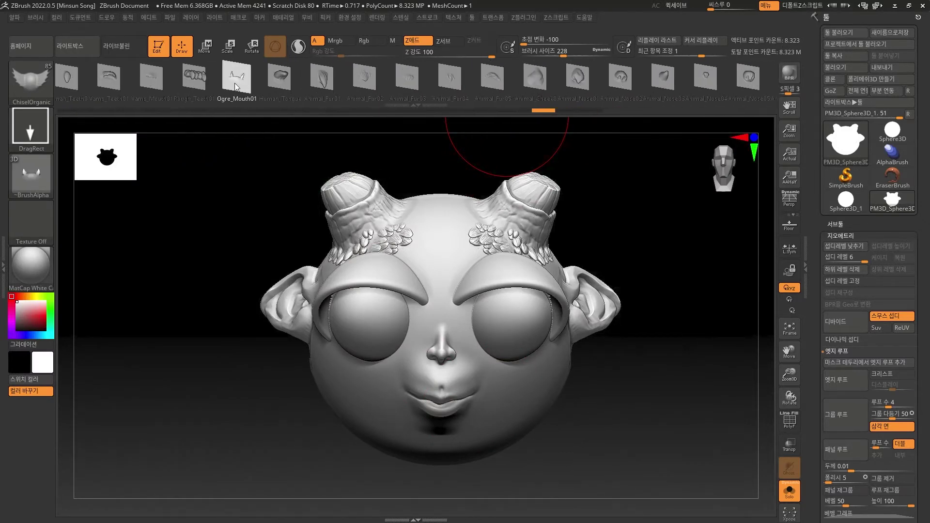
drag(503, 343, 490, 453)
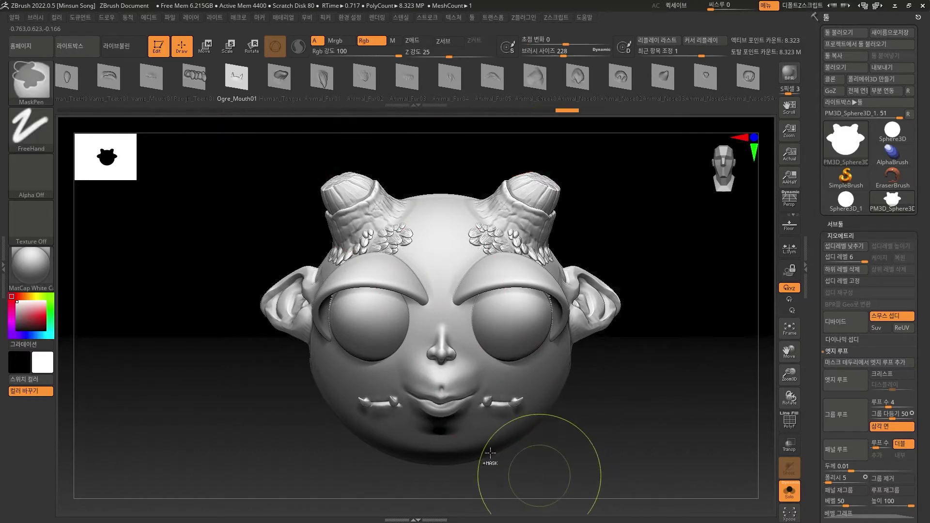
key(ctrl+z)
- Lower the head mesh to subdivision level 1
drag(624, 426, 641, 419)
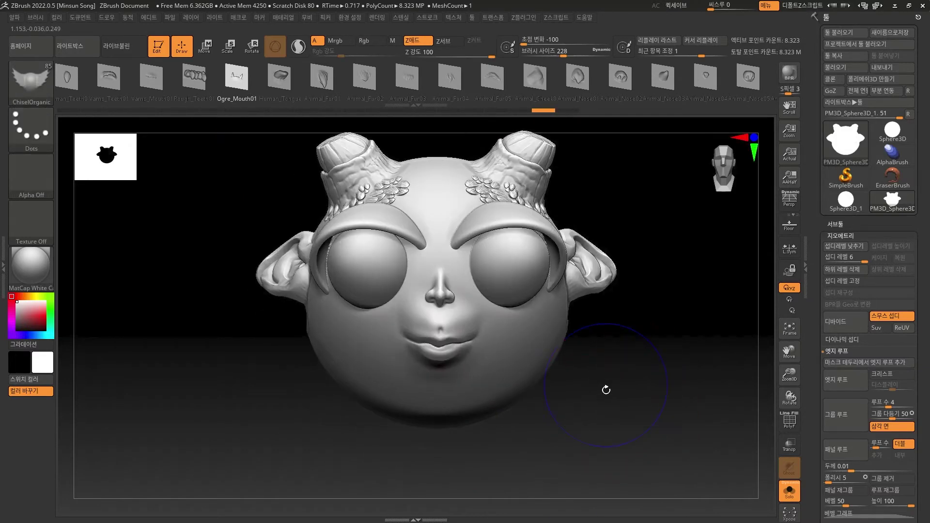
shift+drag(606, 391, 610, 442)
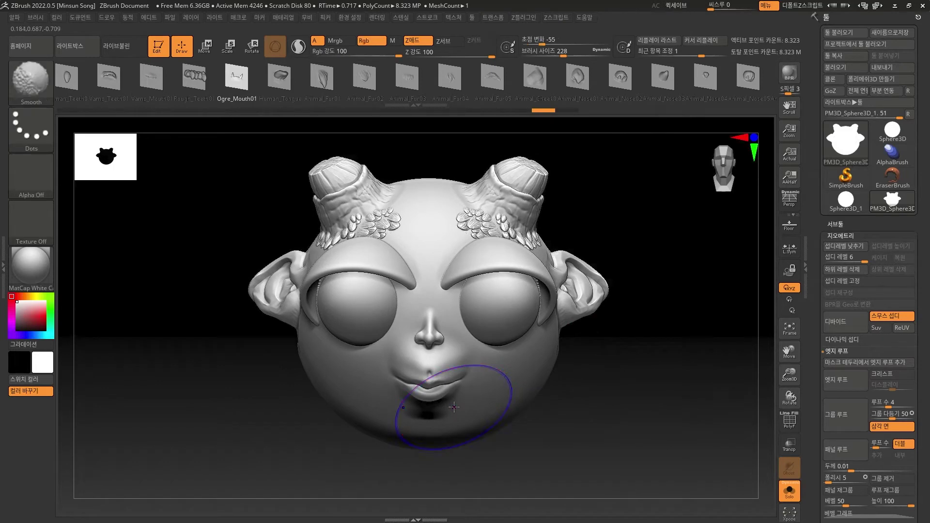
key(shift+d)
key(shift+d)
key(shift+d)
key(shift+d)
key(shift+d)
ctrl+right_drag(454, 407, 426, 365)
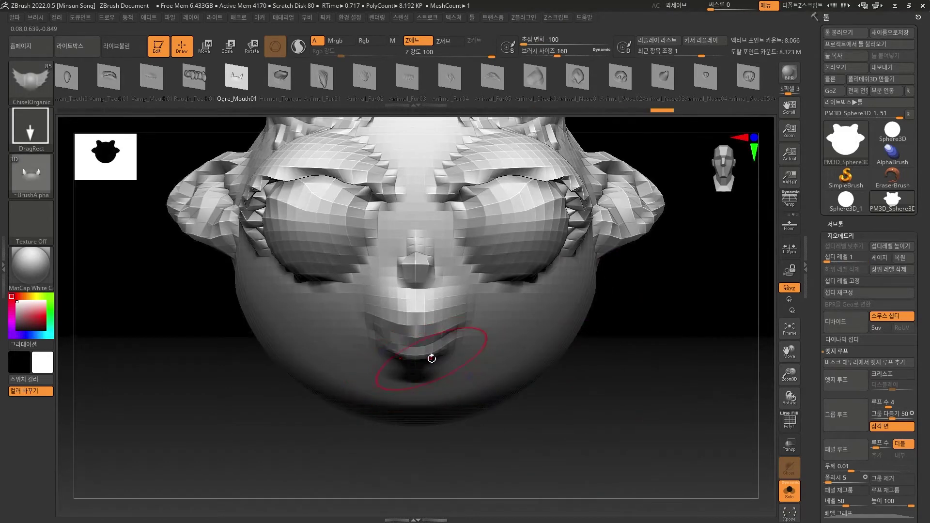
- Smooth away the mouth and nose forms on the low-resolution face
mouse_move(405, 339)
shift+mouse_down()
mouse_move(416, 347)
mouse_move(448, 328)
mouse_move(421, 332)
mouse_move(422, 358)
shift+mouse_up()
alt+drag(630, 390, 634, 418)
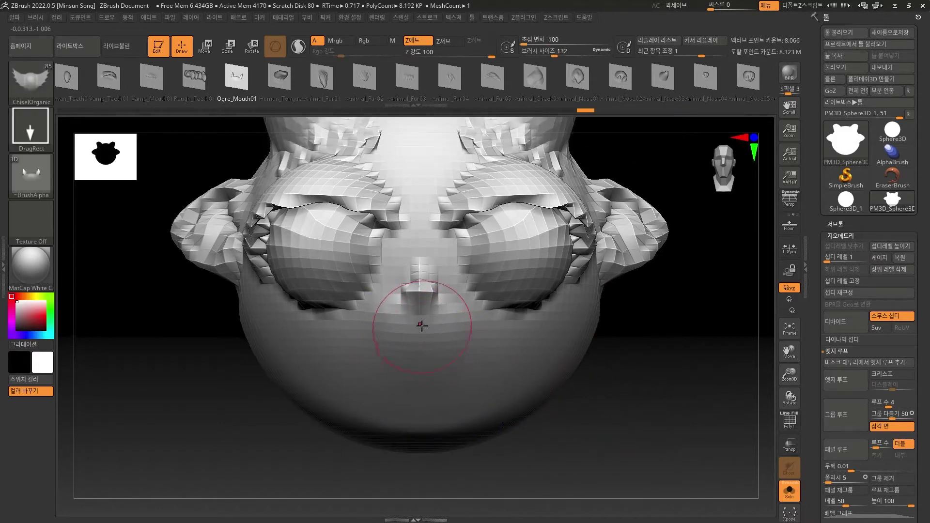
mouse_move(420, 317)
shift+mouse_down()
mouse_move(419, 301)
mouse_move(419, 333)
shift+mouse_up()
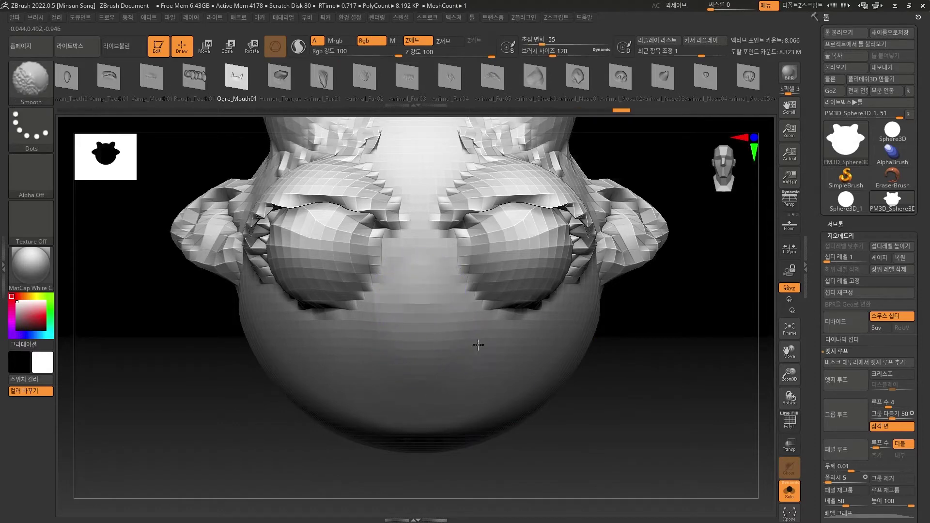
mouse_move(737, 421)
mouse_down()
mouse_move(708, 386)
mouse_move(647, 380)
mouse_move(617, 357)
mouse_move(608, 311)
mouse_up()
key(shift)
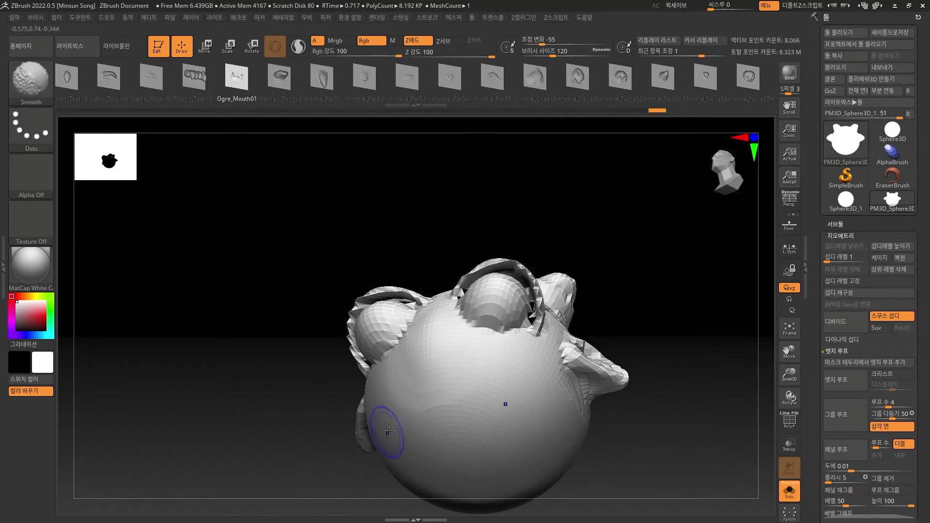
mouse_move(698, 295)
shift+mouse_down()
mouse_move(698, 359)
mouse_move(634, 391)
mouse_move(650, 423)
shift+mouse_up()
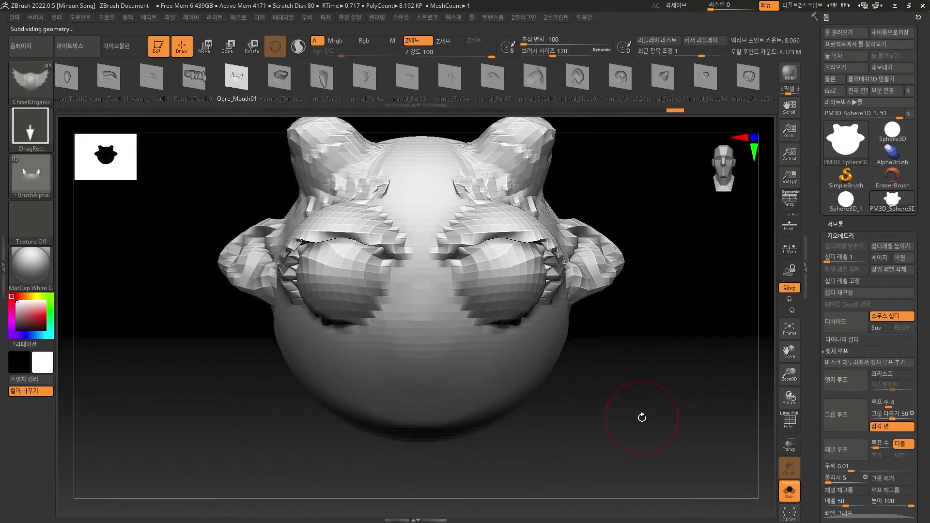
- Raise the mesh to subdivision level 5 to inspect the remaining mouth and nose detail
key(d)
key(d)
key(d)
key(d)
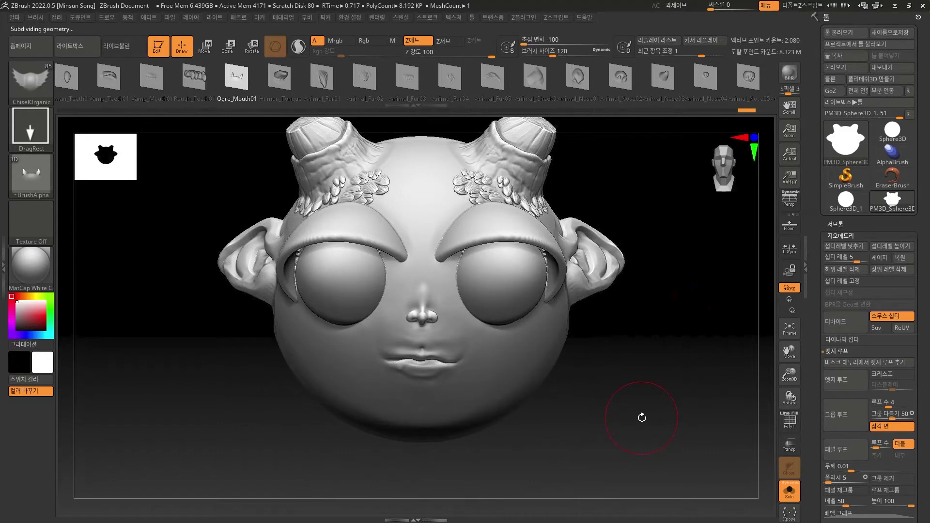
key(ctrl)
- Lower the mesh to subdivision level 2 and smooth out the remaining mouth and nose relief
key(shift+d)
key(shift+d)
key(shift+d)
key(shift+d)
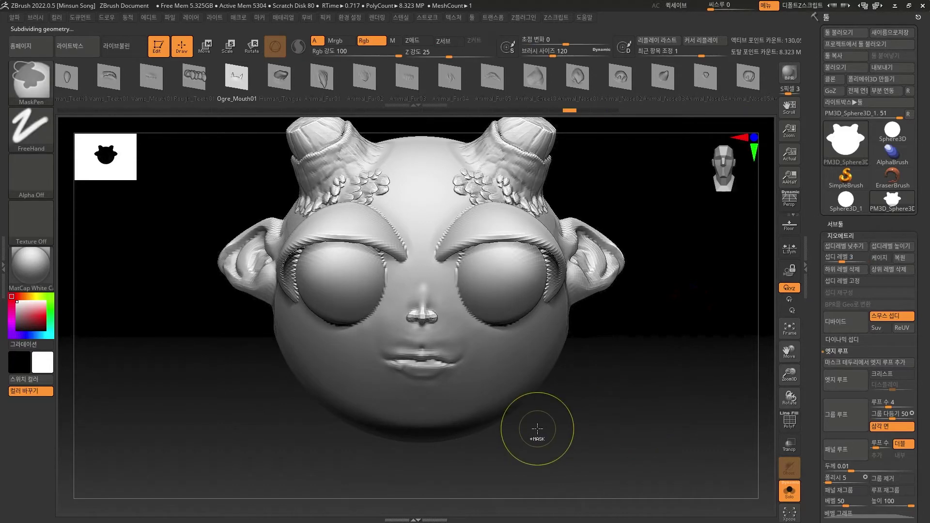
key(ctrl+shift)
key(d)
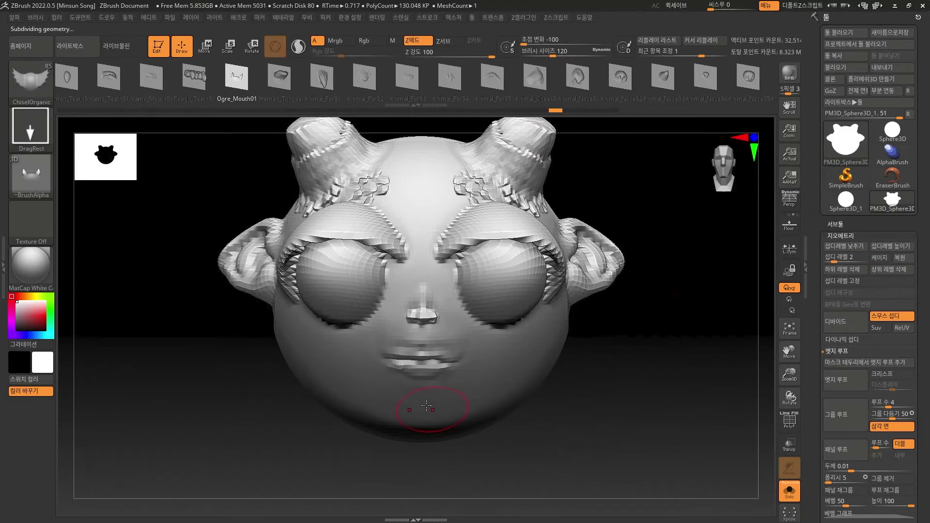
key(shift)
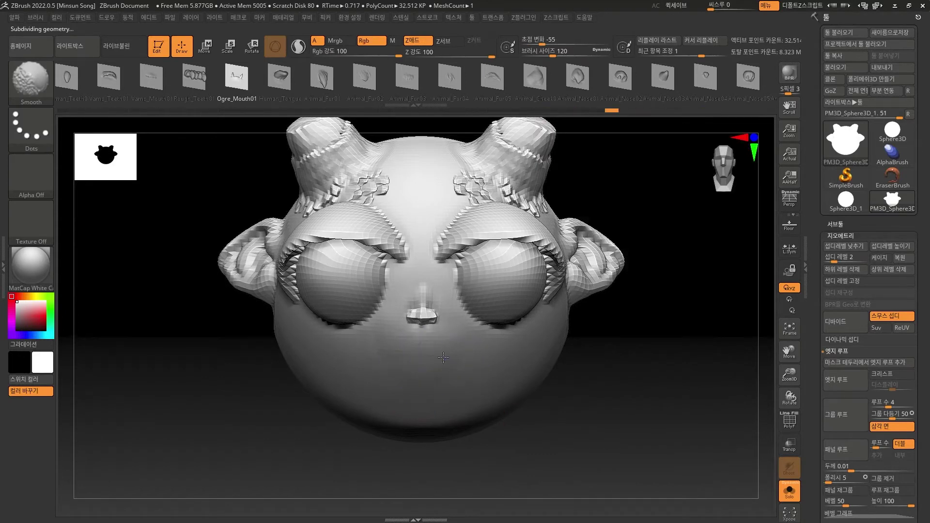
mouse_move(421, 315)
shift+mouse_down()
mouse_move(415, 305)
mouse_move(422, 312)
shift+mouse_up()
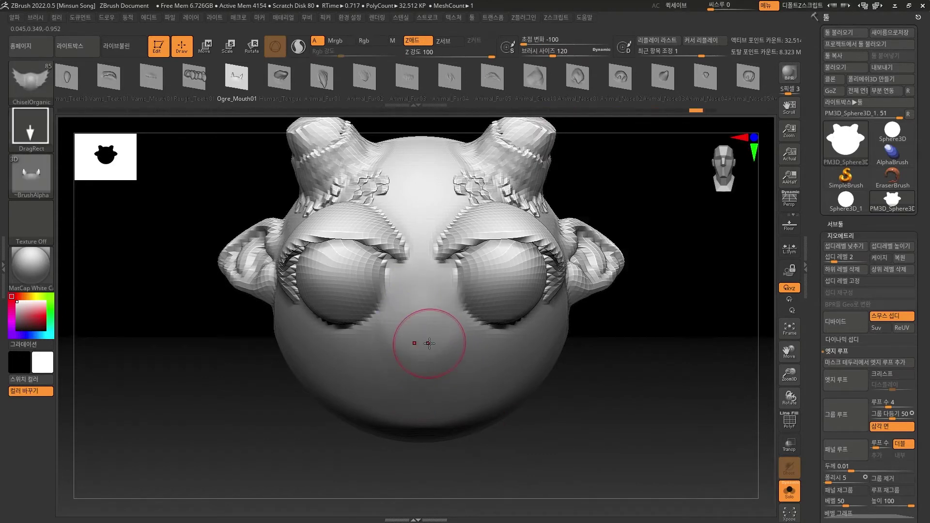
- Step the mesh up from subdivision level 3 to 6, smoothing the leftover mouth and nose detail at each level
key(d)
key(shift)
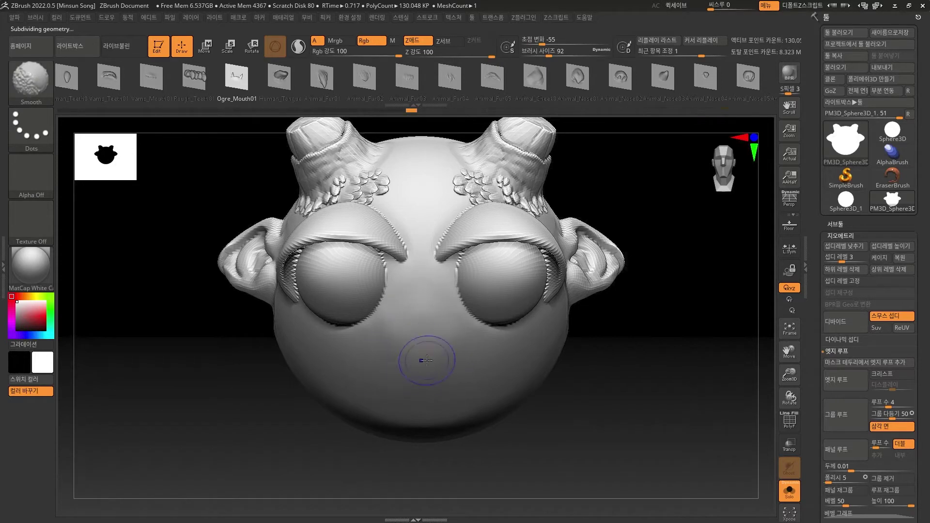
key(d)
key(shift)
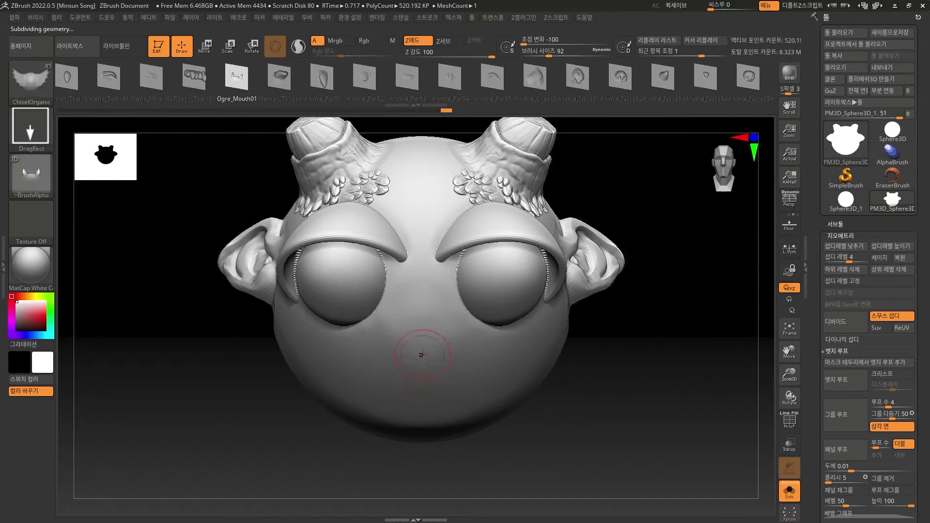
key(shift)
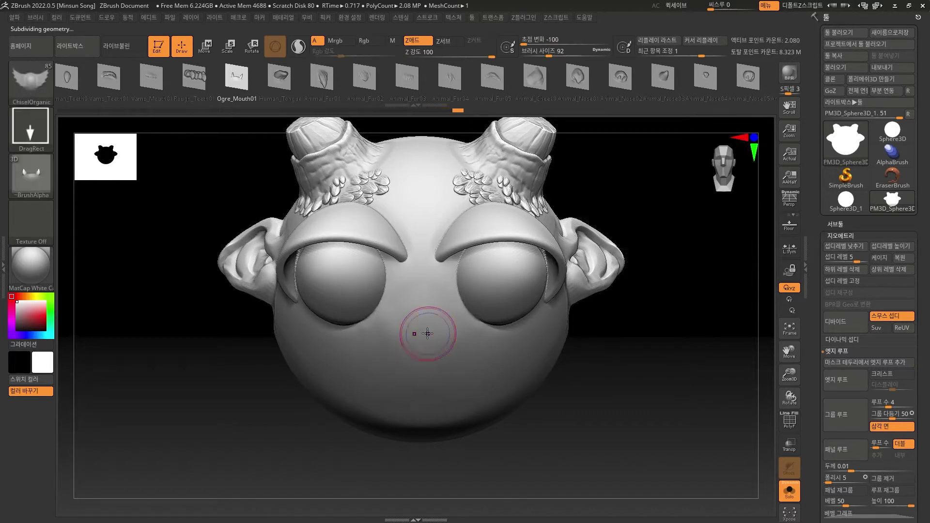
key(shift)
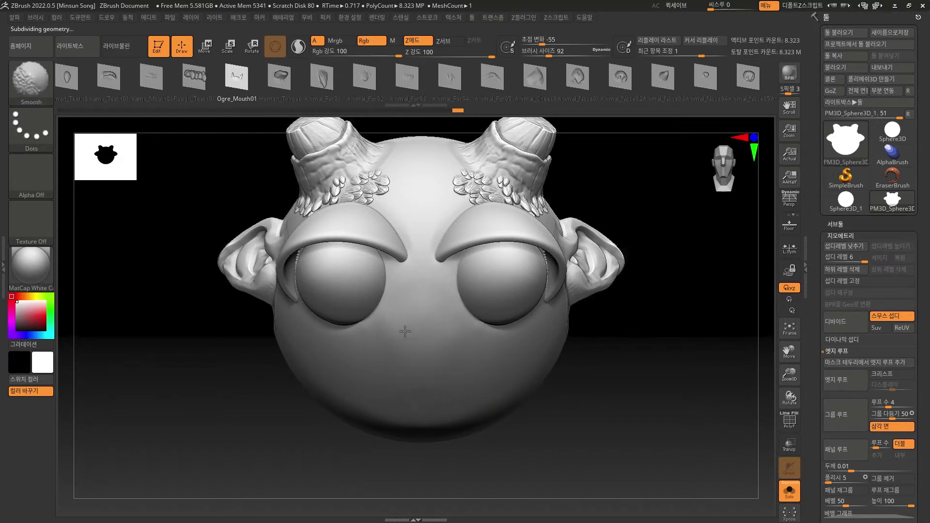
- Stamp the Ogre_Mouth01 fanged mouth onto the center of the smoothed lower face
alt+drag(605, 401, 593, 354)
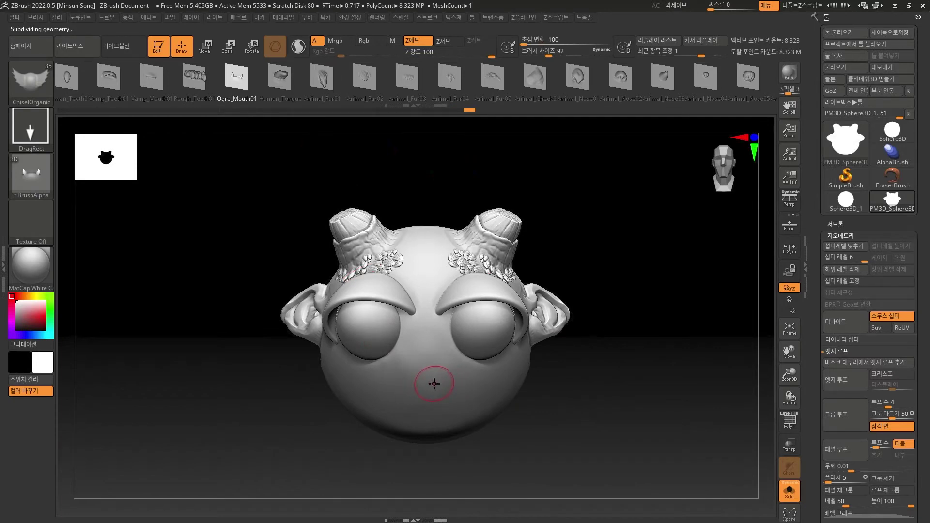
scroll(434, 384, up, 2)
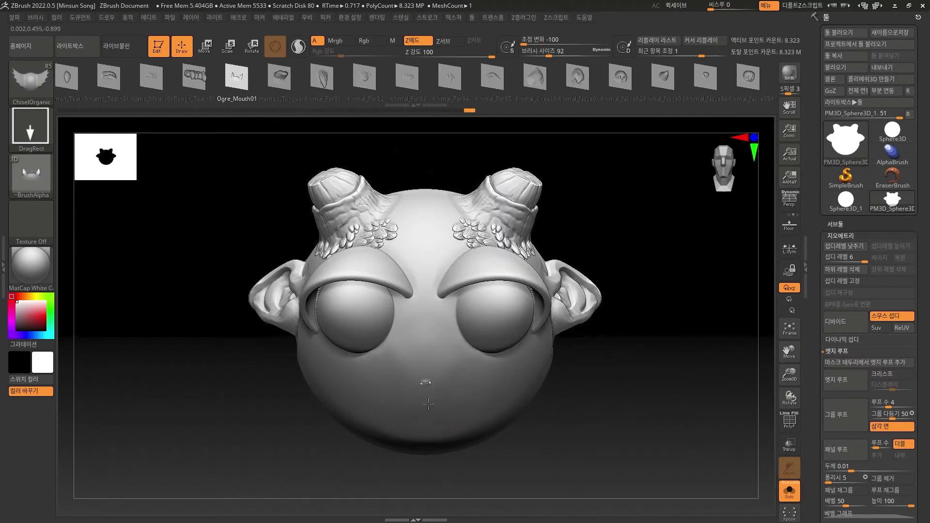
drag(415, 454, 424, 478)
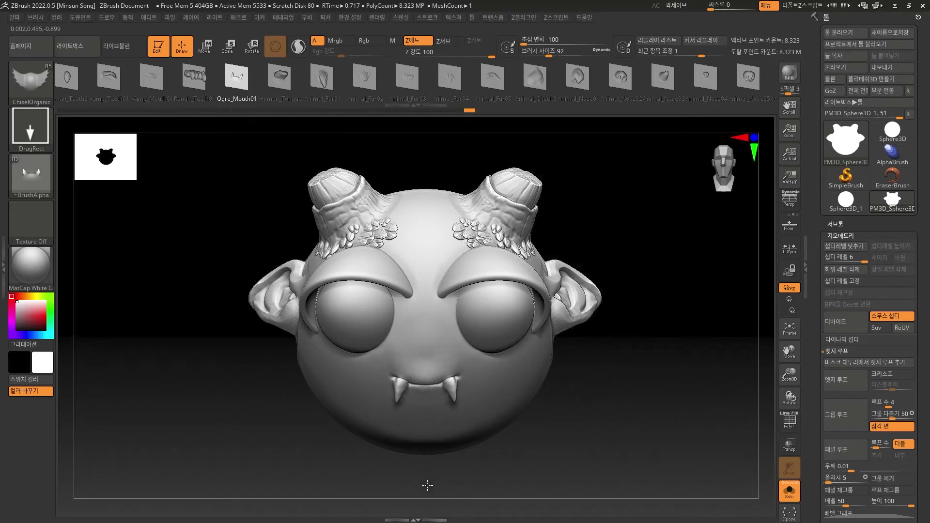
mouse_move(553, 445)
alt+mouse_down()
mouse_move(544, 421)
mouse_move(586, 413)
mouse_move(546, 414)
mouse_move(574, 423)
alt+mouse_up()
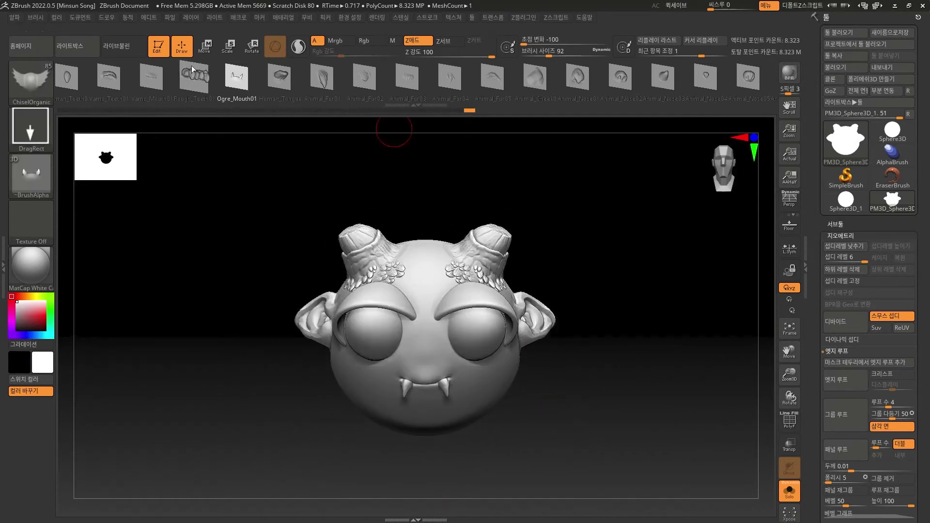
- Pick the Animal_Nose06 alpha and stamp a small nose between the eyes, just above the fanged mouth
drag(165, 99, 644, 74)
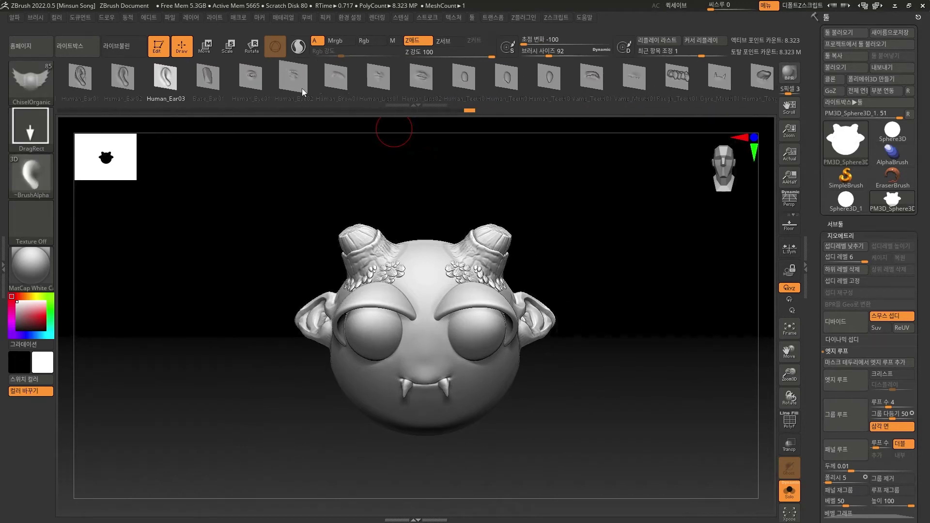
mouse_move(301, 88)
mouse_down()
mouse_move(595, 80)
mouse_move(586, 98)
mouse_up()
click(514, 80)
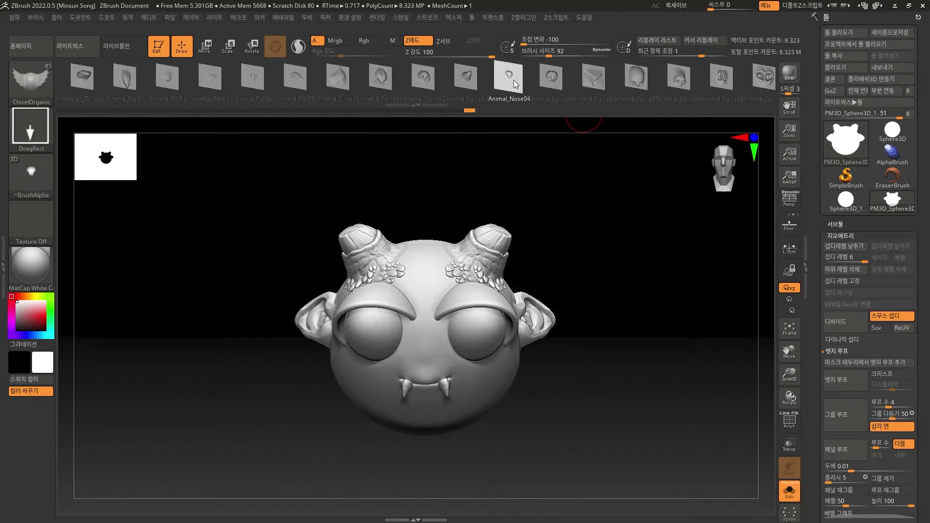
key(ctrl+z)
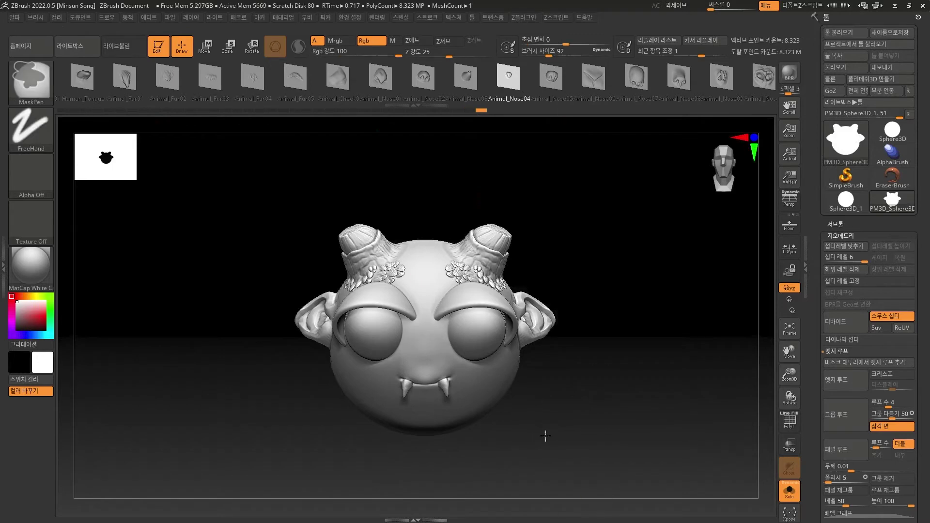
key(f)
drag(423, 308, 427, 261)
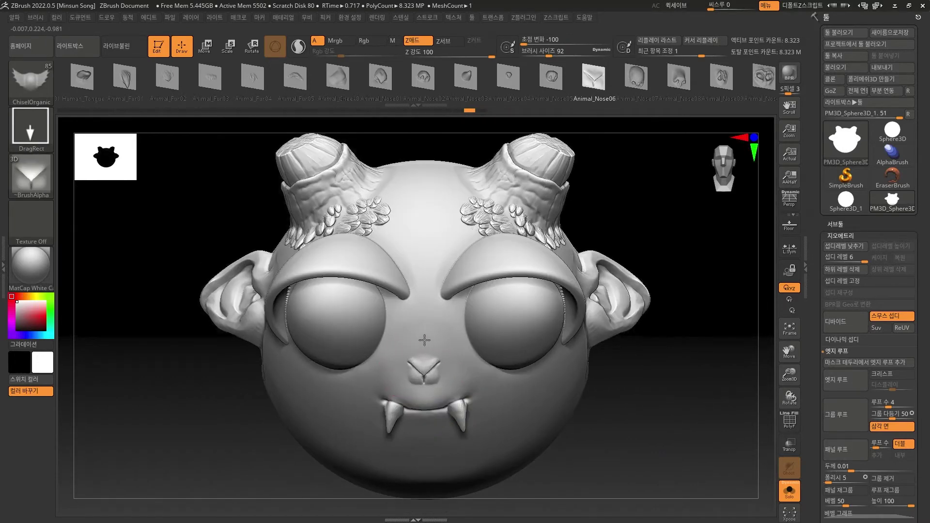
alt+drag(605, 377, 625, 382)
- Pick the Animal_Fin01 alpha and pull a large pair of symmetrical fins out of the head behind the ears
mouse_move(568, 421)
mouse_down()
mouse_move(598, 424)
mouse_move(575, 424)
mouse_move(617, 455)
mouse_move(558, 426)
mouse_move(542, 390)
mouse_up()
alt+drag(624, 408, 624, 413)
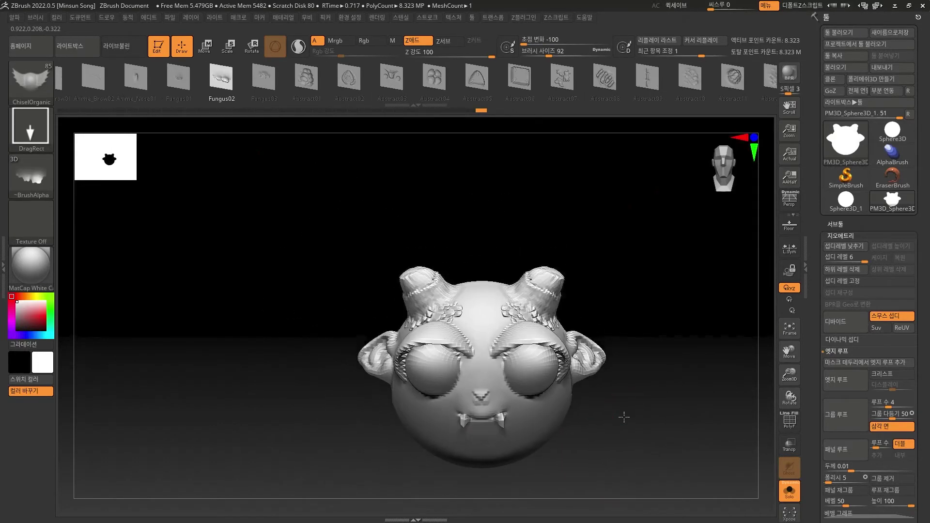
click(351, 80)
drag(454, 87, 626, 78)
drag(221, 91, 654, 71)
click(296, 76)
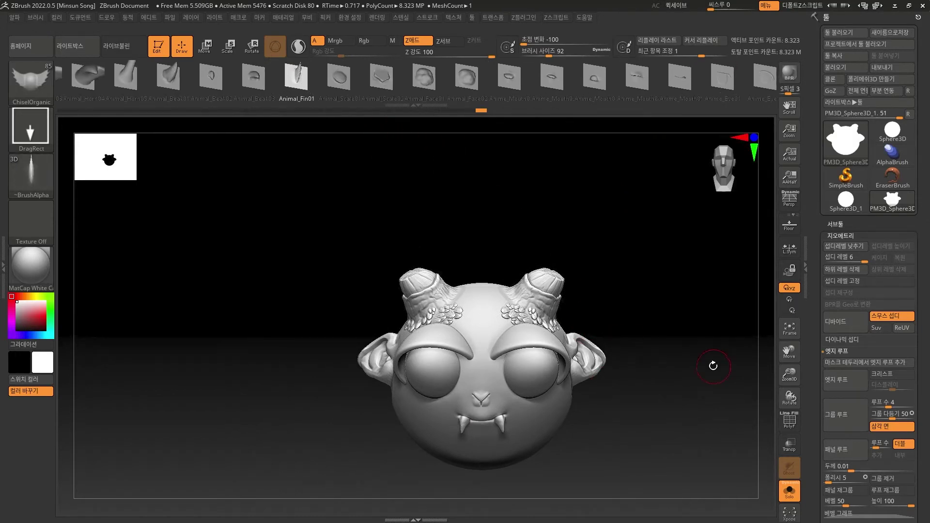
mouse_move(714, 366)
mouse_down()
mouse_move(627, 315)
mouse_move(581, 371)
mouse_move(538, 237)
mouse_move(563, 237)
mouse_move(574, 332)
mouse_move(530, 349)
mouse_move(557, 426)
mouse_up()
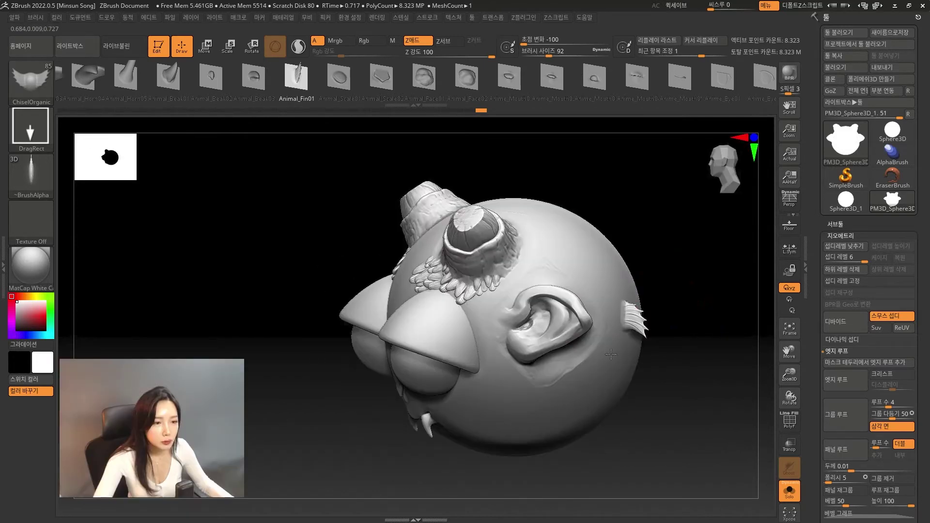
drag(611, 355, 643, 127)
drag(690, 346, 593, 362)
alt+drag(585, 320, 621, 377)
drag(684, 320, 670, 344)
drag(661, 349, 663, 345)
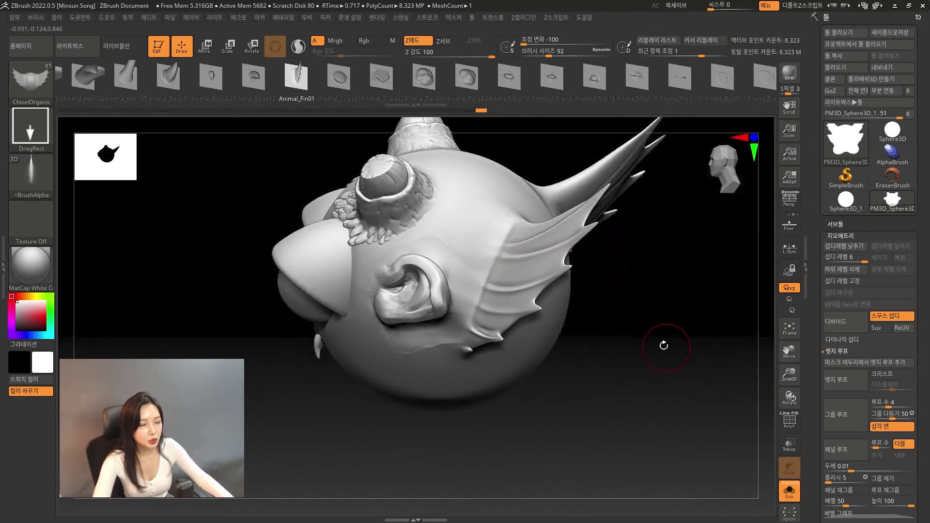
- Paint a mask along the base of the fins, covering their outer, rear and underside edges
mouse_move(506, 224)
ctrl+mouse_down()
mouse_move(495, 294)
mouse_move(475, 331)
ctrl+mouse_up()
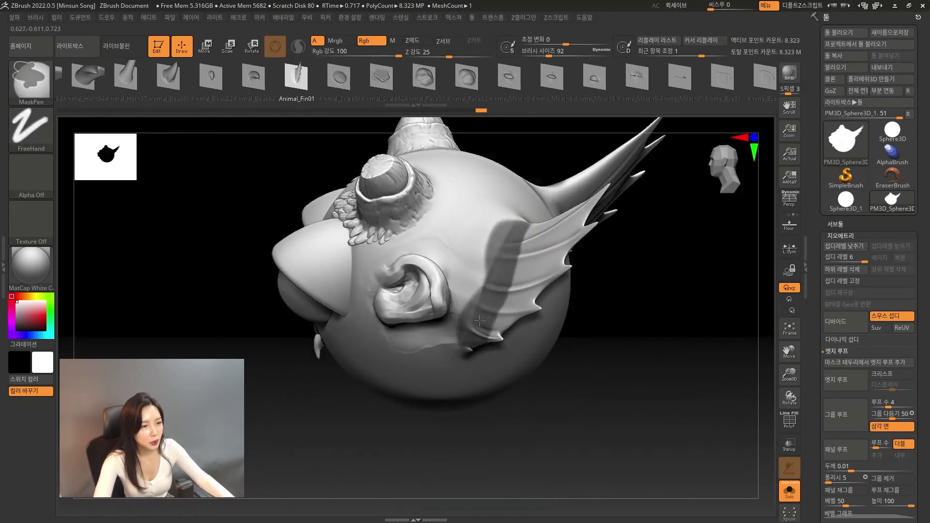
drag(664, 339, 572, 326)
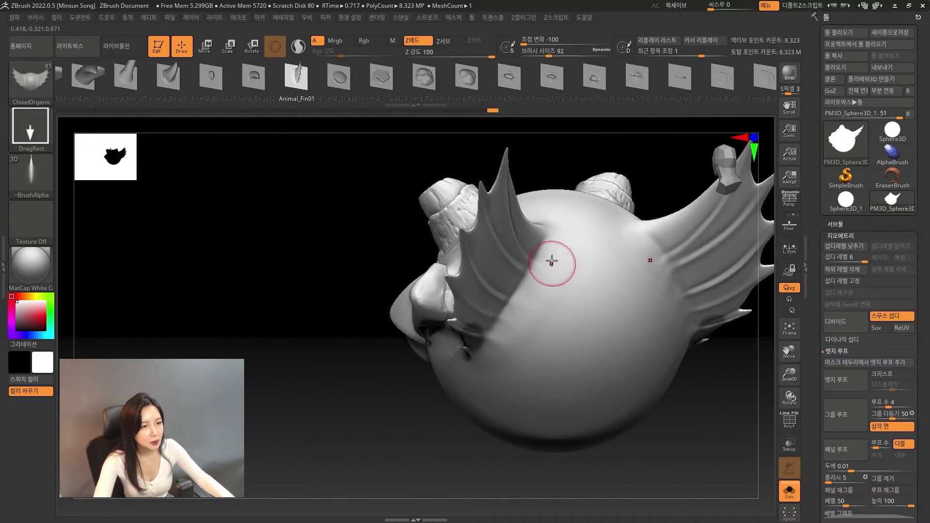
ctrl+drag(546, 240, 490, 330)
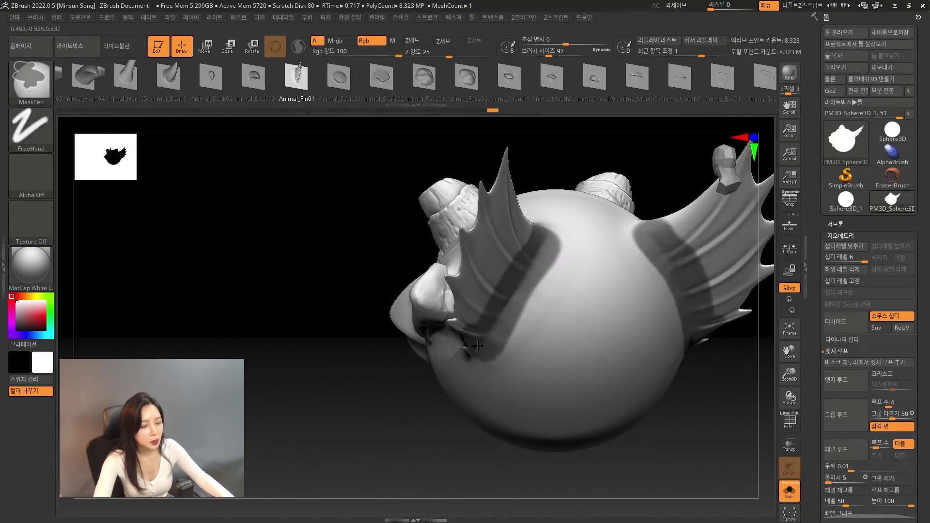
drag(654, 418, 553, 460)
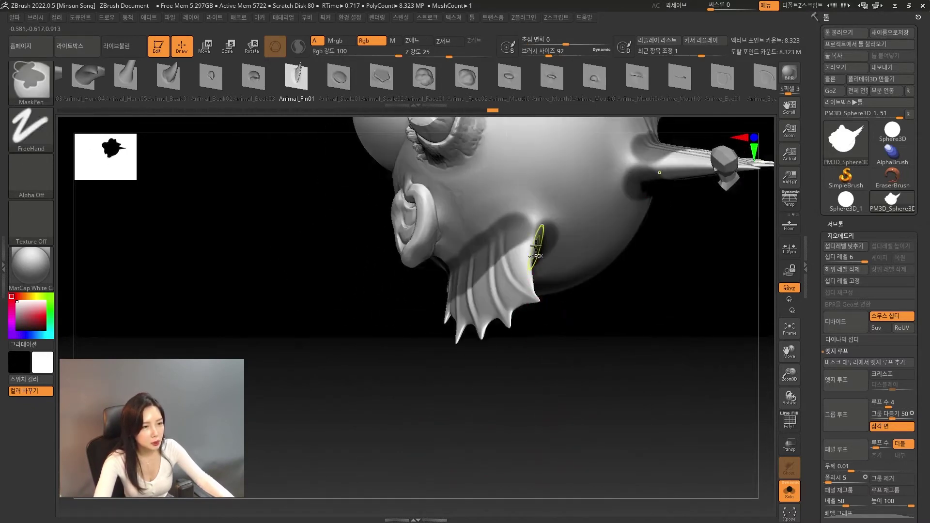
ctrl+drag(536, 248, 531, 213)
mouse_move(629, 386)
mouse_down()
mouse_move(666, 394)
mouse_move(656, 429)
mouse_move(673, 317)
mouse_move(644, 274)
mouse_move(677, 387)
mouse_move(667, 421)
mouse_move(654, 404)
mouse_up()
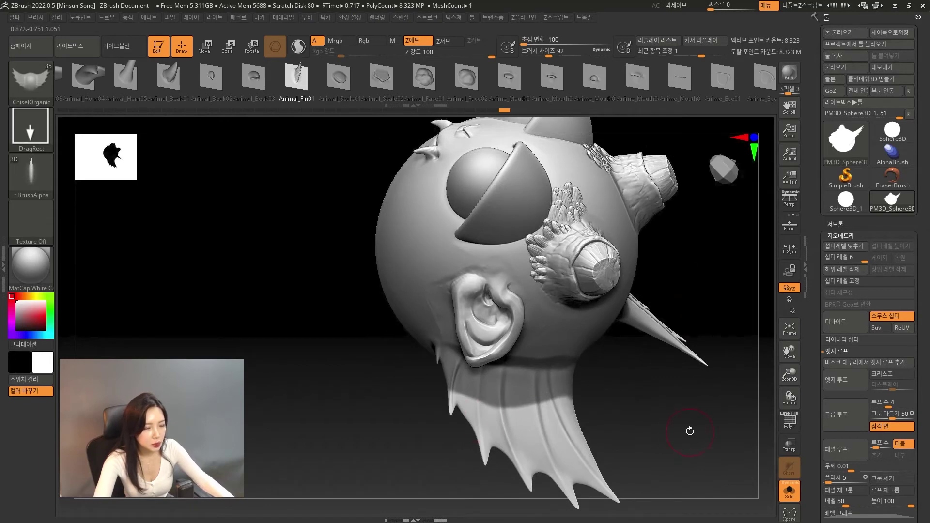
- Extend the mask over the entire fins and invert it so only the fins stay editable
drag(690, 432, 519, 384)
mouse_move(412, 355)
ctrl+mouse_down()
mouse_move(482, 438)
mouse_move(669, 504)
ctrl+mouse_up()
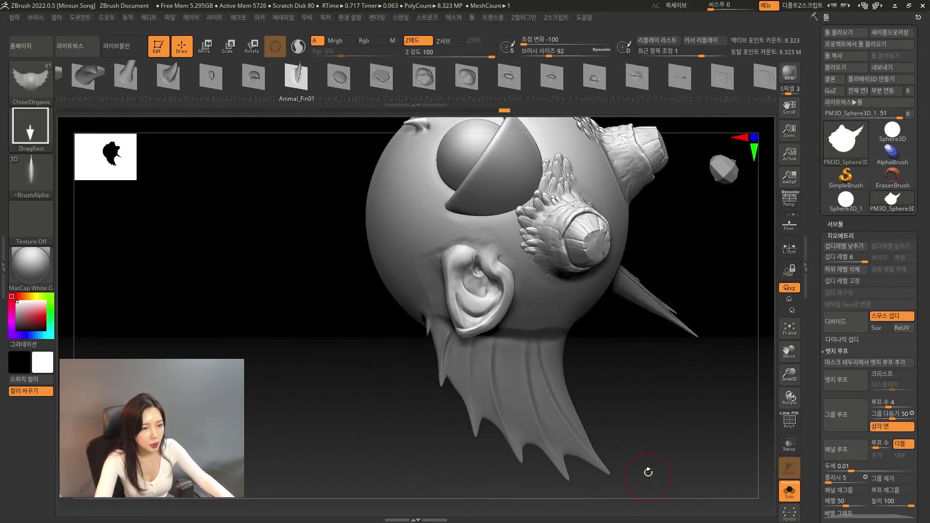
mouse_move(648, 472)
mouse_down()
mouse_move(442, 443)
mouse_move(390, 408)
mouse_move(561, 270)
mouse_move(706, 281)
mouse_move(650, 238)
mouse_move(675, 287)
mouse_move(660, 321)
mouse_up()
ctrl+click(664, 313)
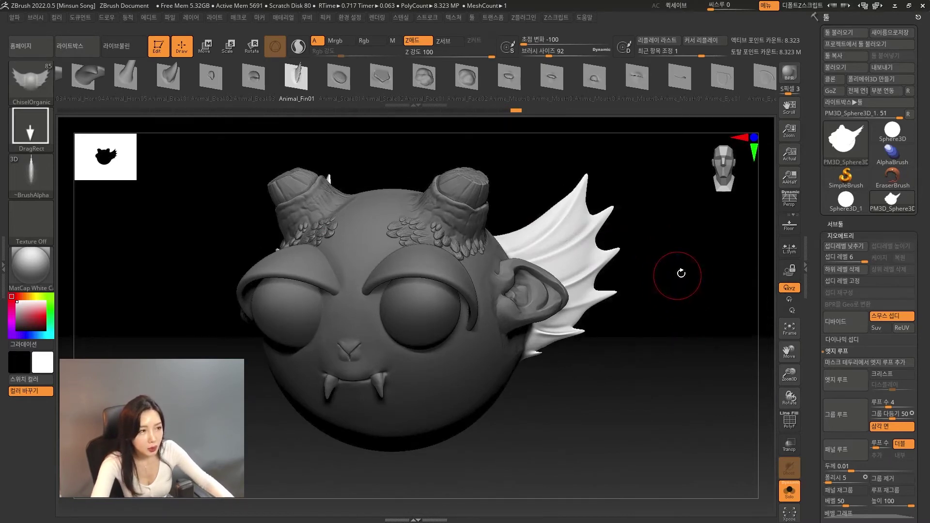
alt+drag(692, 286, 693, 278)
alt+drag(710, 324, 665, 342)
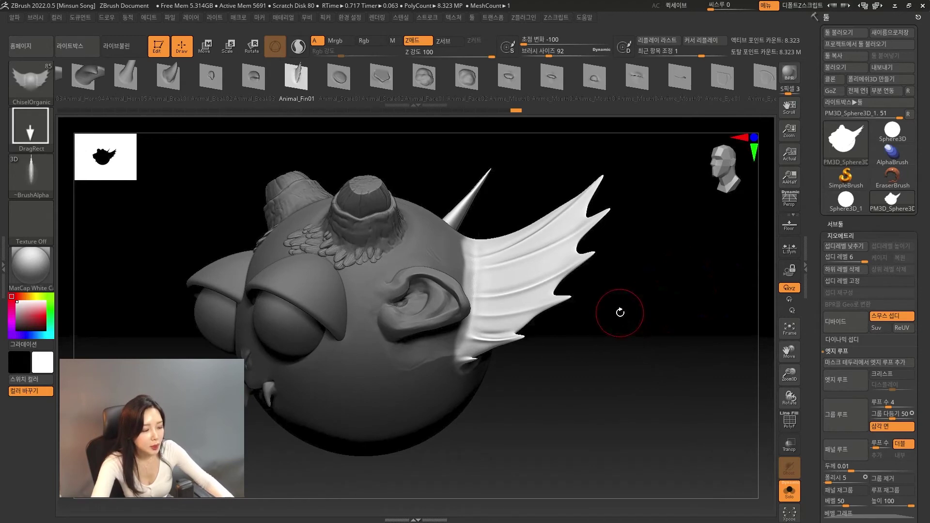
- Lower the masked head mesh to subdivision level 1
key(shift+d)
key(shift+d)
key(shift+d)
key(shift+d)
key(shift+d)
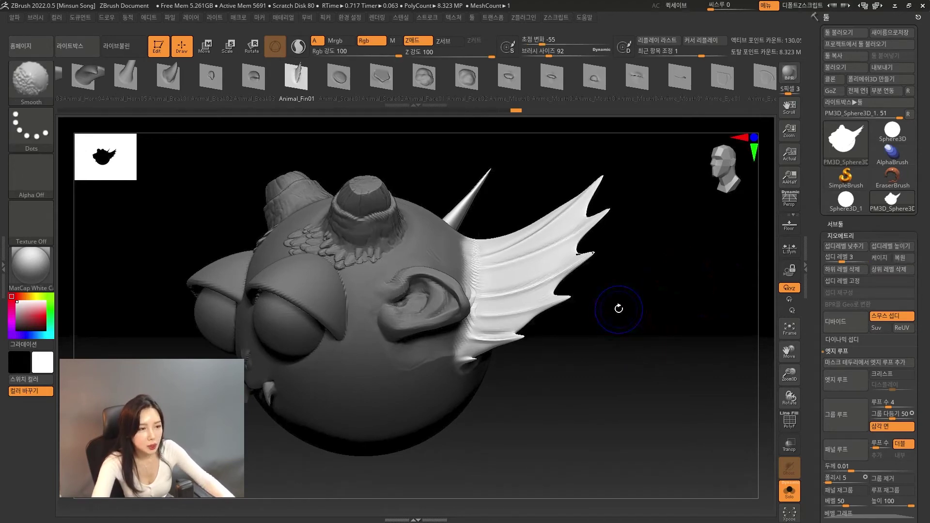
mouse_move(638, 339)
alt+mouse_down()
mouse_move(652, 347)
mouse_move(611, 354)
alt+mouse_up()
alt+drag(696, 338, 693, 326)
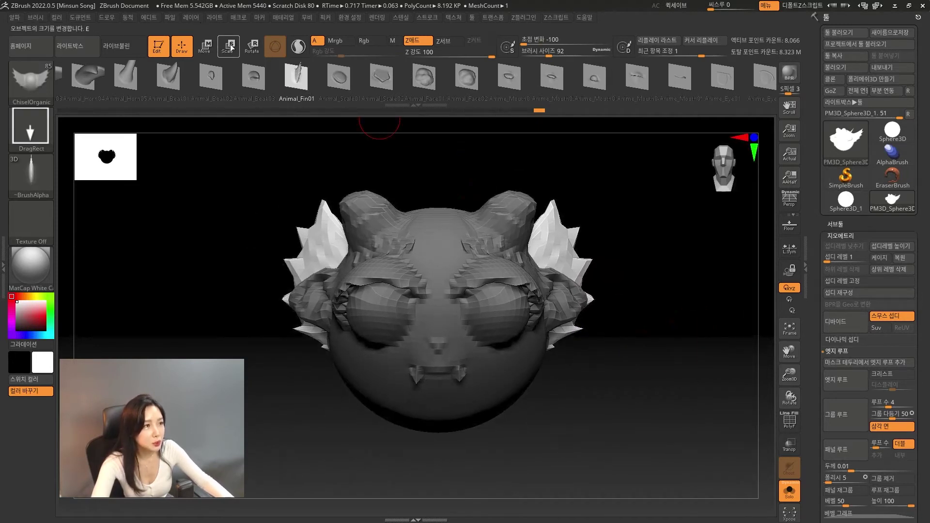
- Try to reposition the unmasked fins with a Transpose line instead of the Gizmo
click(252, 46)
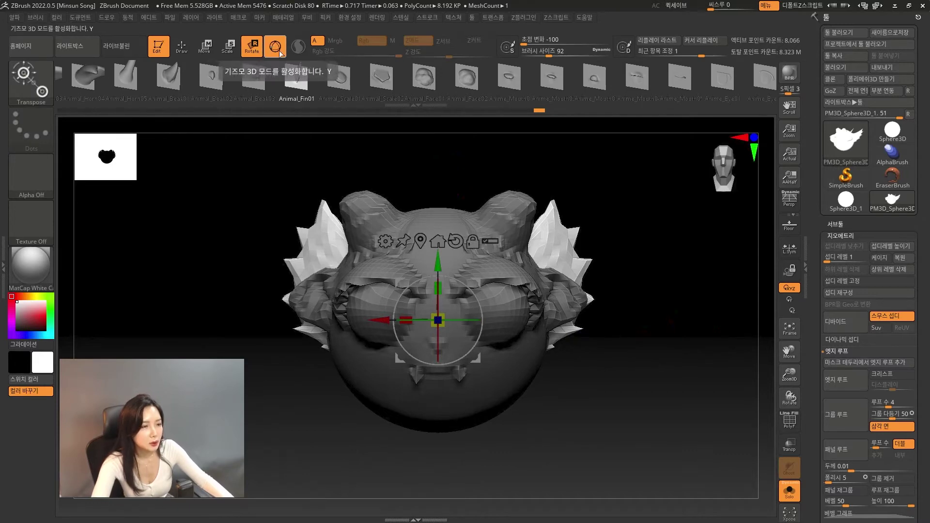
click(276, 47)
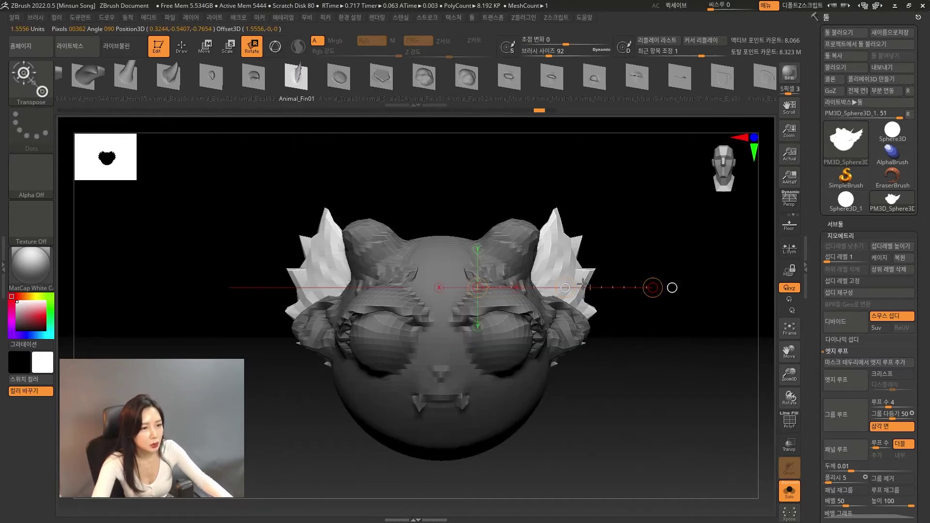
drag(562, 252, 575, 363)
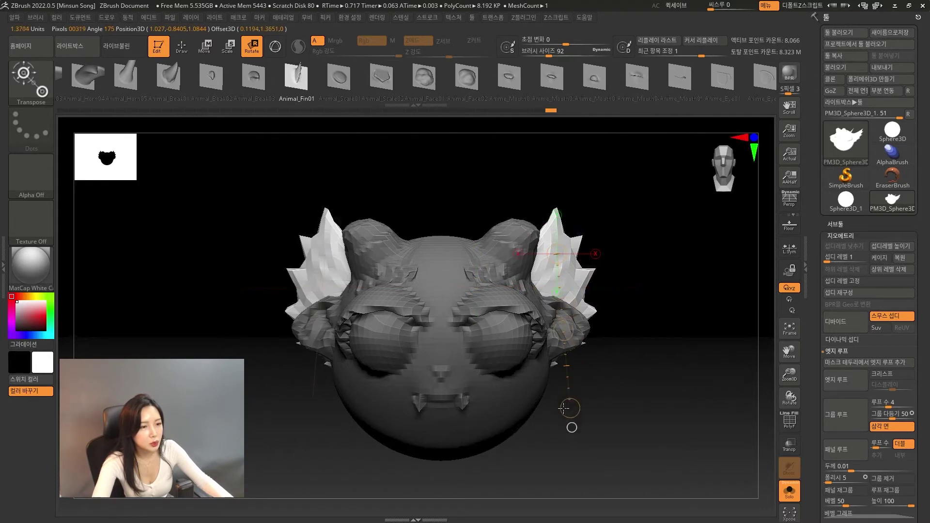
shift+drag(564, 409, 557, 416)
shift+drag(513, 330, 694, 329)
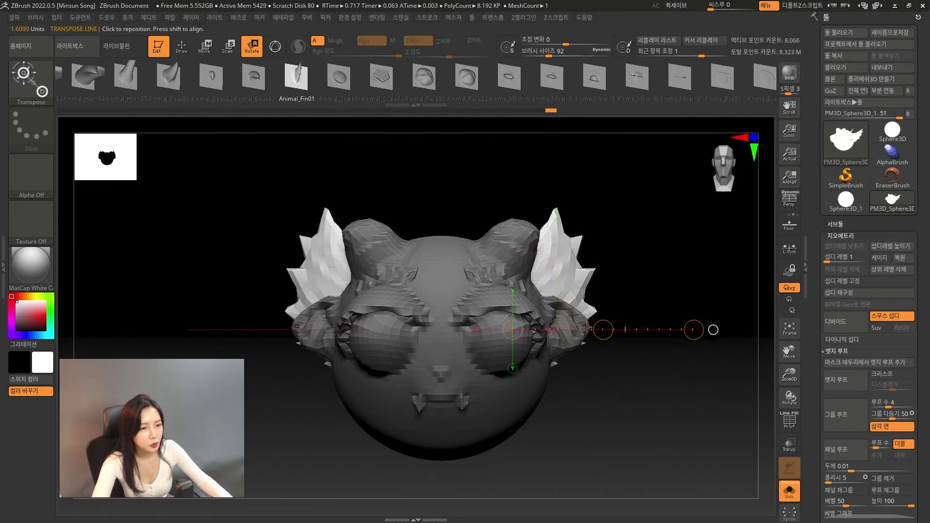
key(w)
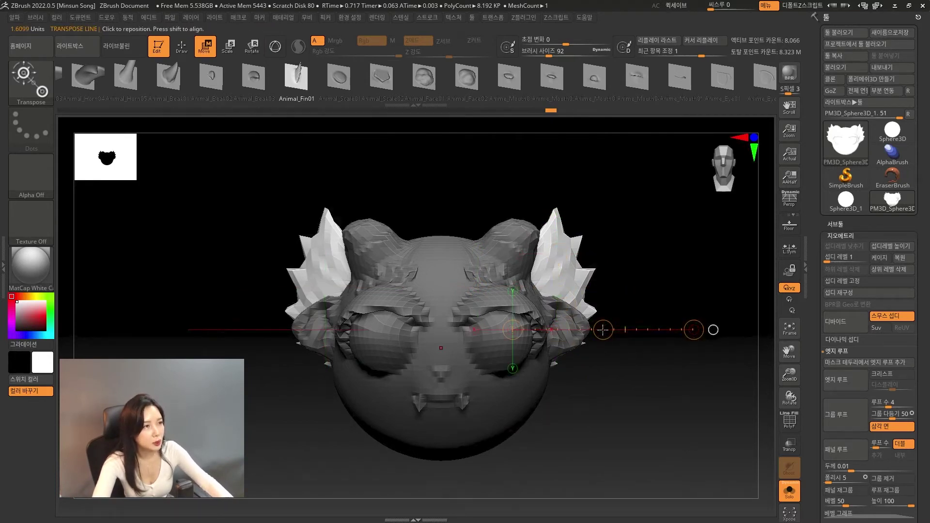
drag(603, 330, 632, 303)
drag(708, 274, 674, 235)
click(182, 47)
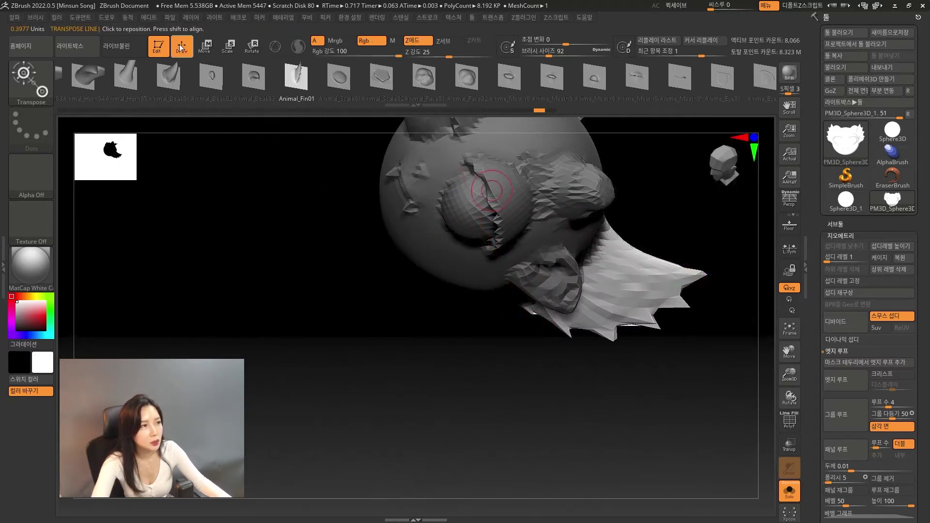
- Soften the mask edge where the fins join the head
mouse_move(329, 348)
shift+mouse_down()
mouse_move(357, 362)
mouse_move(402, 312)
mouse_move(708, 342)
mouse_move(653, 352)
shift+mouse_up()
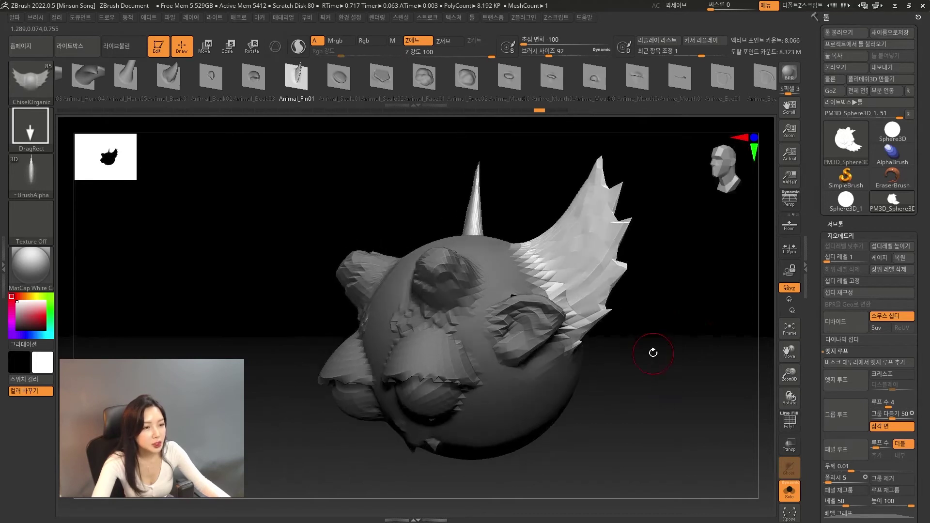
key(ctrl)
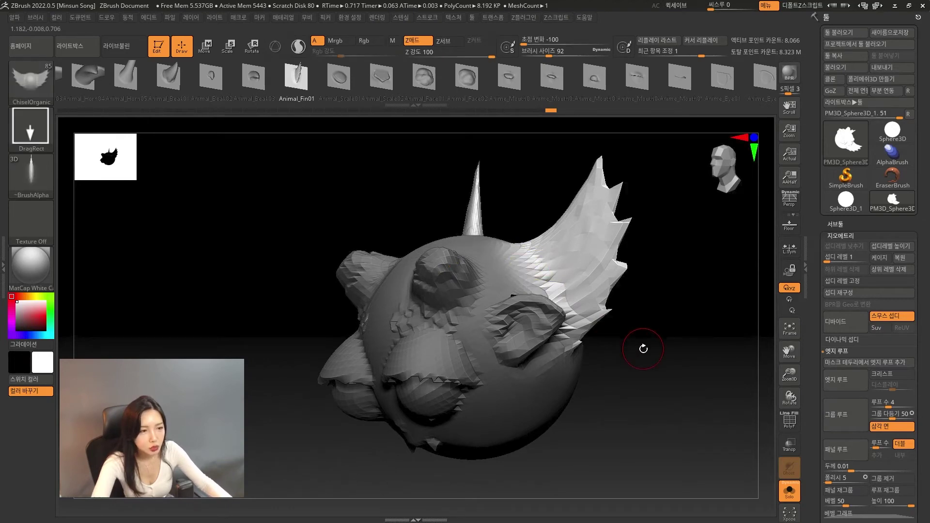
drag(644, 347, 620, 283)
mouse_move(647, 349)
mouse_down()
mouse_move(664, 395)
mouse_move(720, 418)
mouse_move(706, 388)
mouse_move(673, 386)
mouse_move(675, 324)
mouse_move(703, 376)
mouse_move(700, 319)
mouse_up()
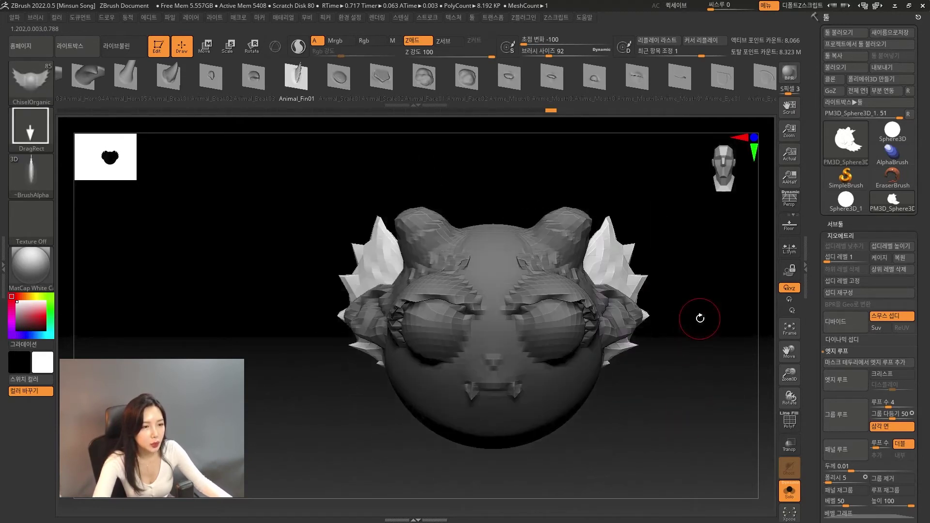
- Rotate the unmasked fins outward with Transpose lines so they spread wider from the sides of the head
click(205, 47)
click(255, 46)
alt+drag(650, 337, 650, 324)
mouse_move(555, 284)
mouse_down()
mouse_move(714, 270)
mouse_move(723, 314)
mouse_up()
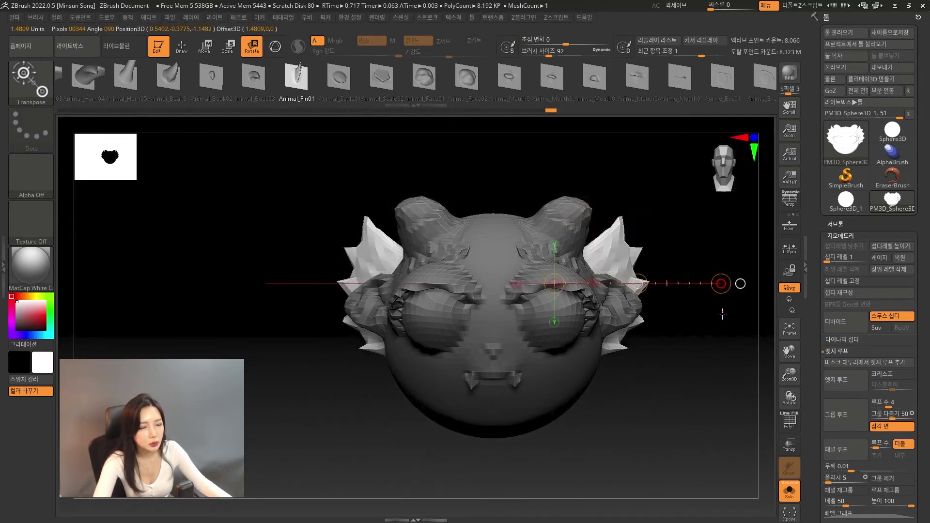
key(ctrl+z)
drag(638, 283, 687, 278)
drag(490, 162, 494, 255)
click(228, 46)
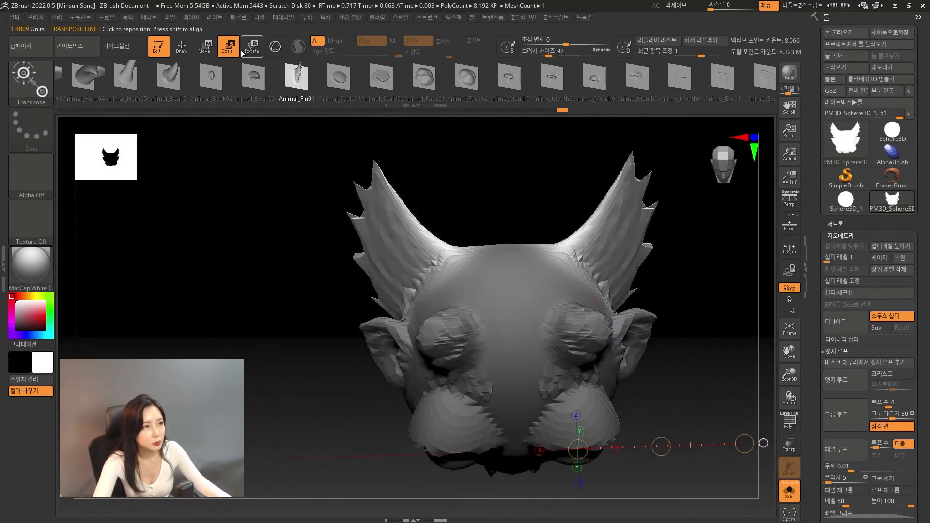
click(251, 47)
mouse_move(564, 271)
mouse_down()
mouse_move(664, 195)
mouse_move(690, 237)
mouse_up()
mouse_move(665, 206)
mouse_down()
mouse_move(677, 236)
mouse_move(669, 164)
mouse_move(675, 193)
mouse_up()
- Clear the mask and step the mesh back up through its higher subdivision levels
key(q)
ctrl+drag(261, 397, 278, 406)
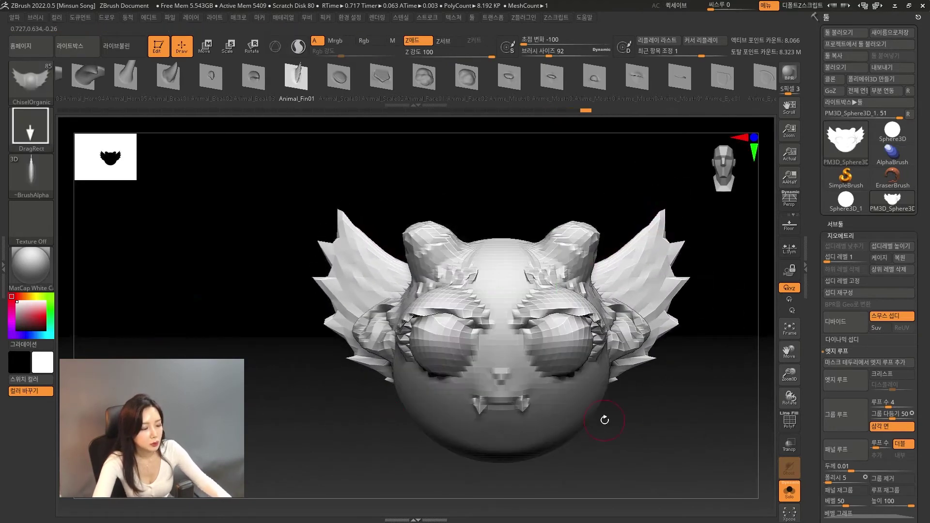
key(d)
key(d)
key(d)
key(d)
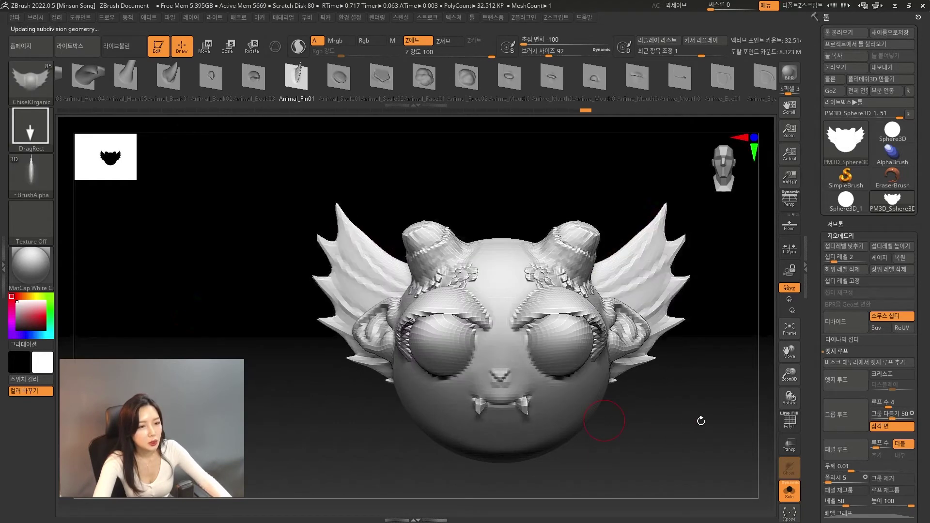
- Return the mesh to subdivision level 6 and inspect the widened fins from the back and front
key(d)
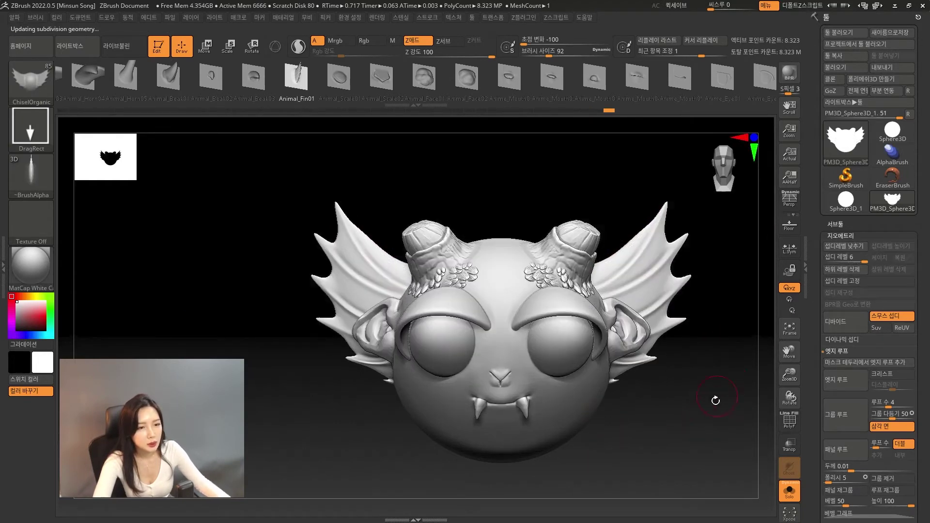
drag(714, 397, 596, 410)
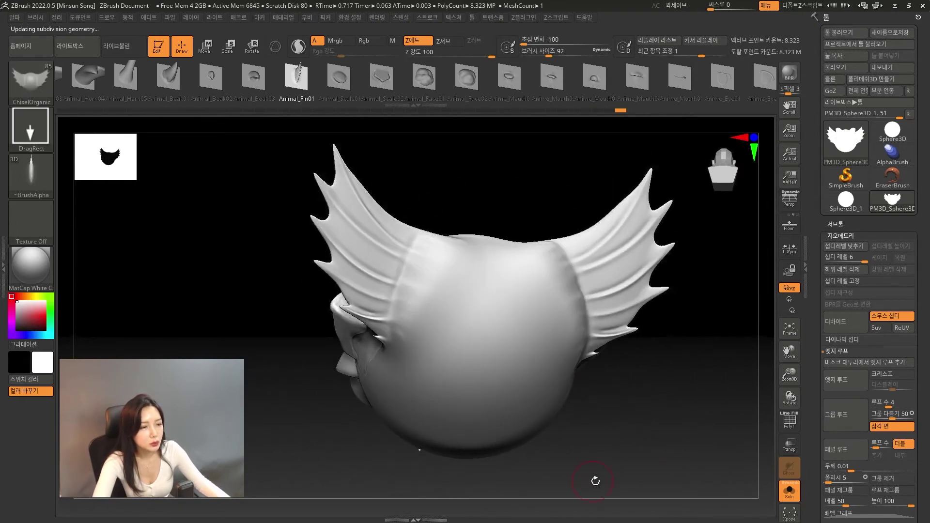
drag(596, 481, 606, 397)
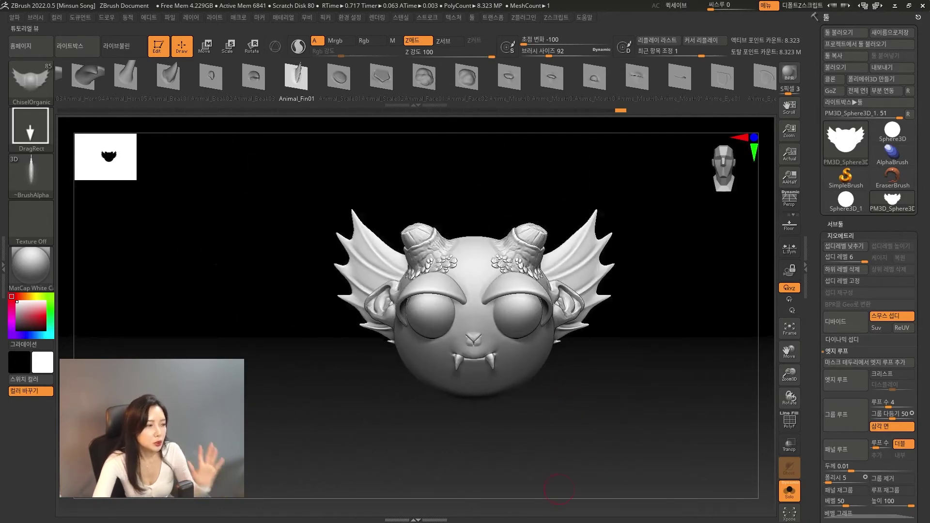
alt+drag(587, 431, 573, 401)
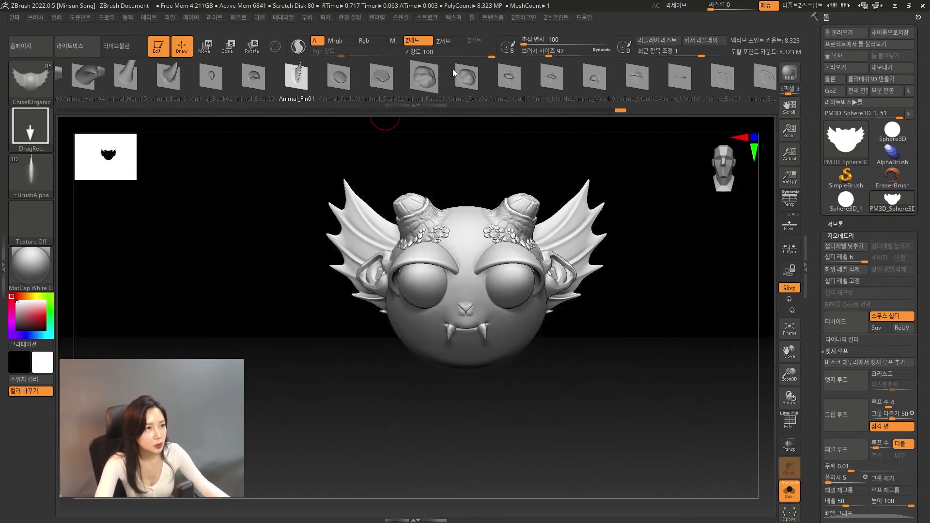
alt+drag(653, 303, 631, 120)
click(608, 71)
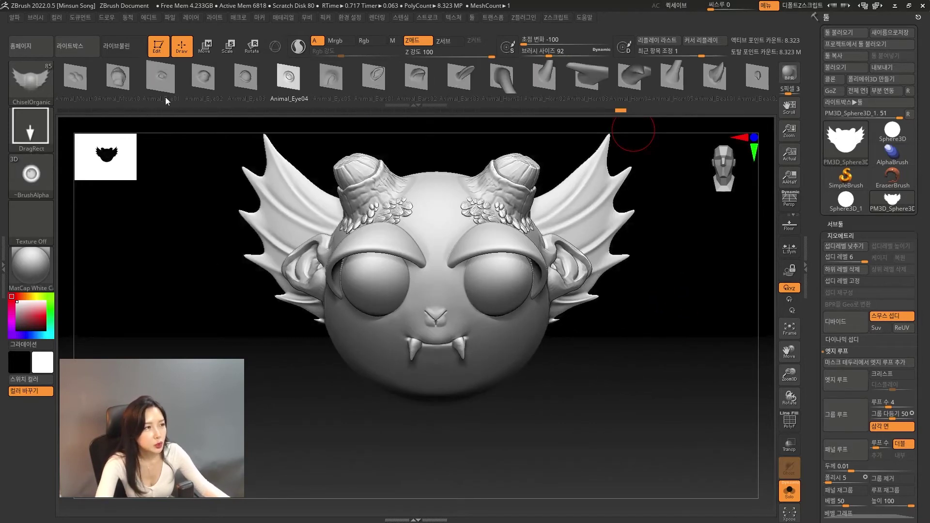
click(191, 77)
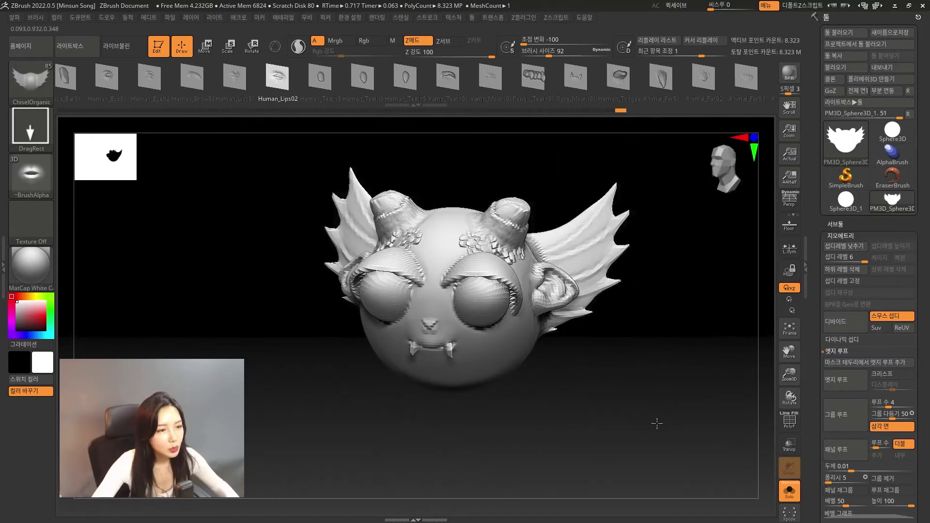
shift+drag(656, 423, 579, 411)
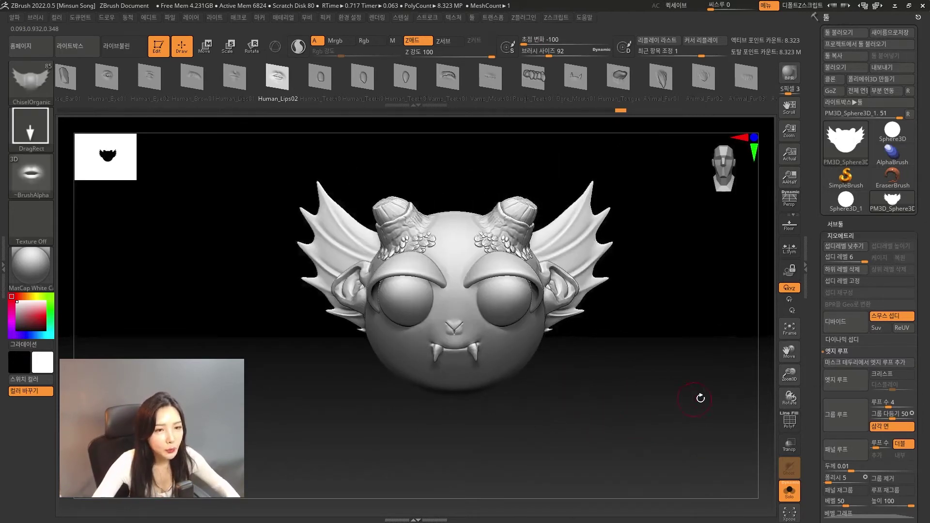
drag(701, 399, 669, 425)
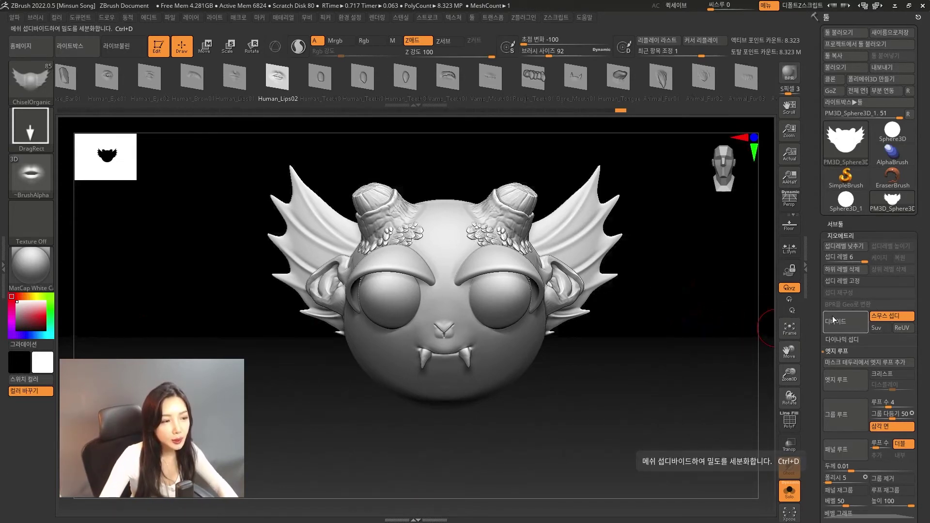
- Delete the head's lower subdivision levels and choose the Heavy Body mesh of the IMM Toon brush
click(857, 268)
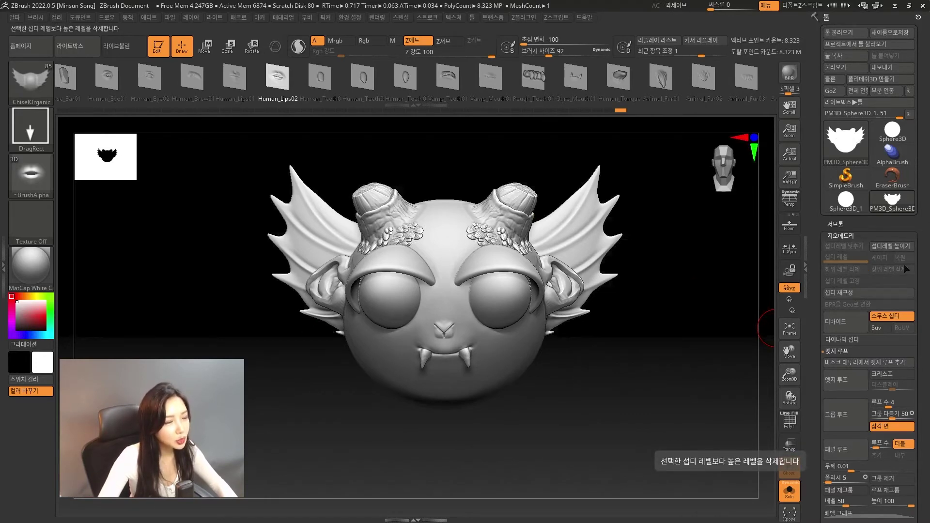
key(b)
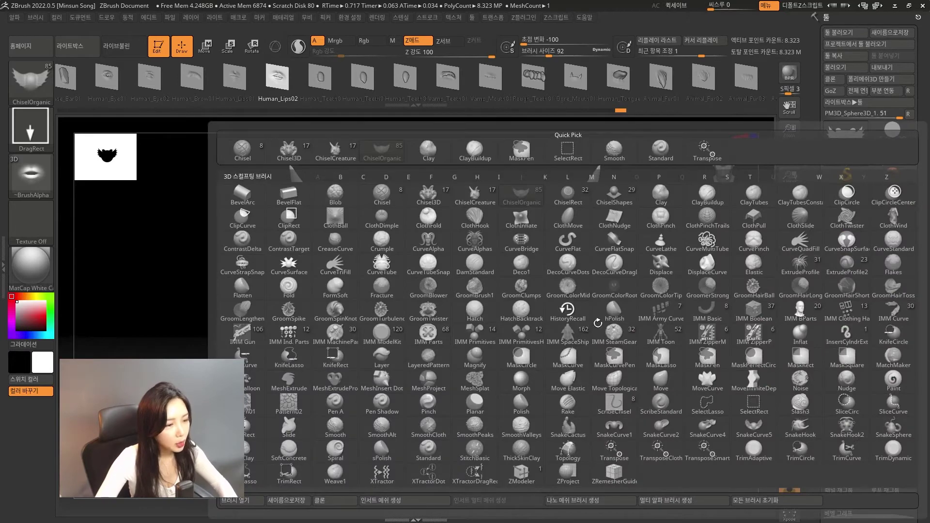
key(i)
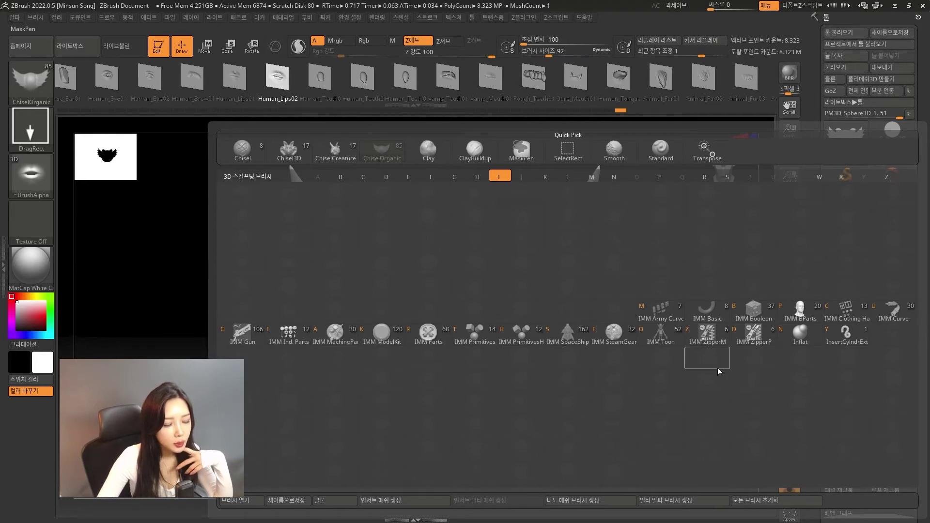
click(659, 342)
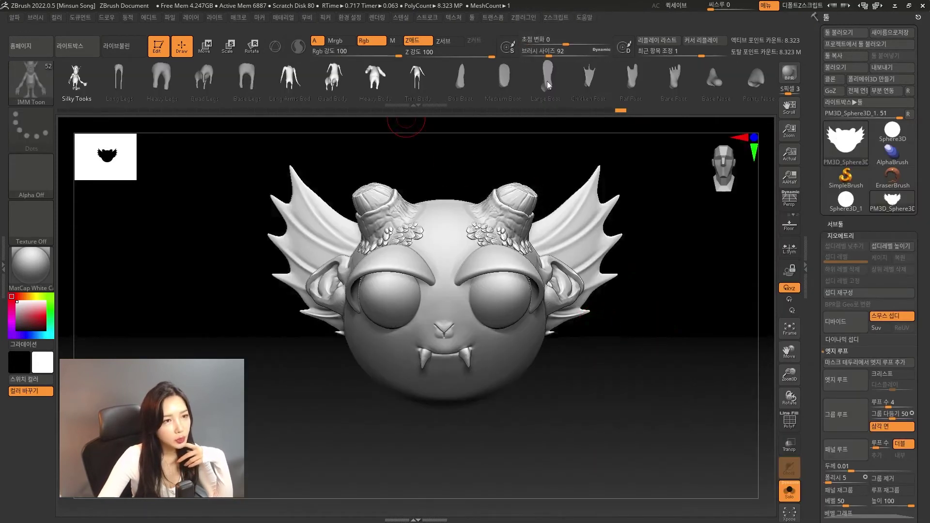
drag(631, 83, 333, 82)
drag(674, 85, 414, 86)
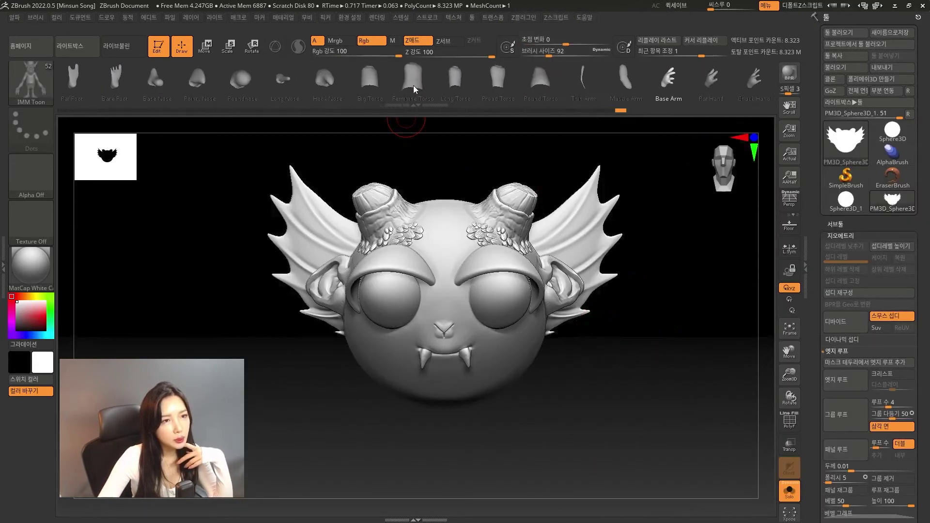
scroll(413, 85, up, 8)
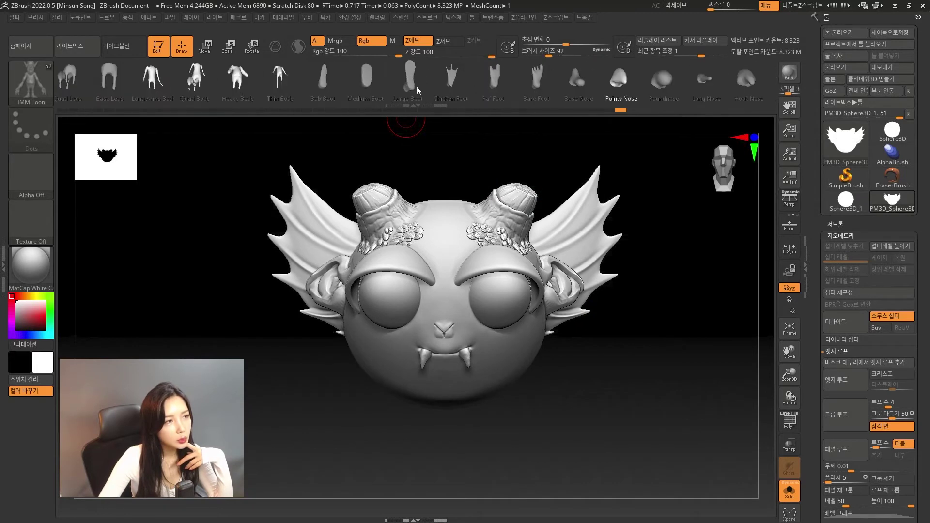
scroll(417, 86, up, 7)
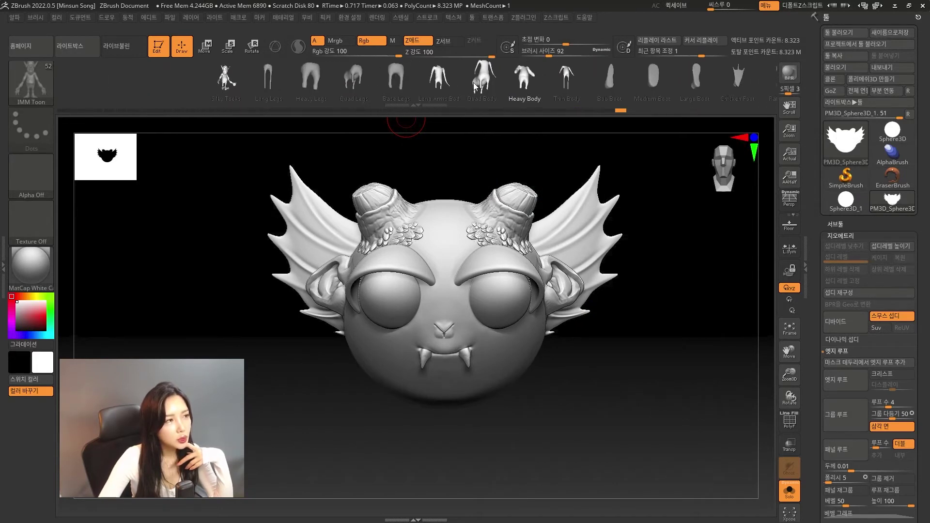
scroll(474, 86, down, 2)
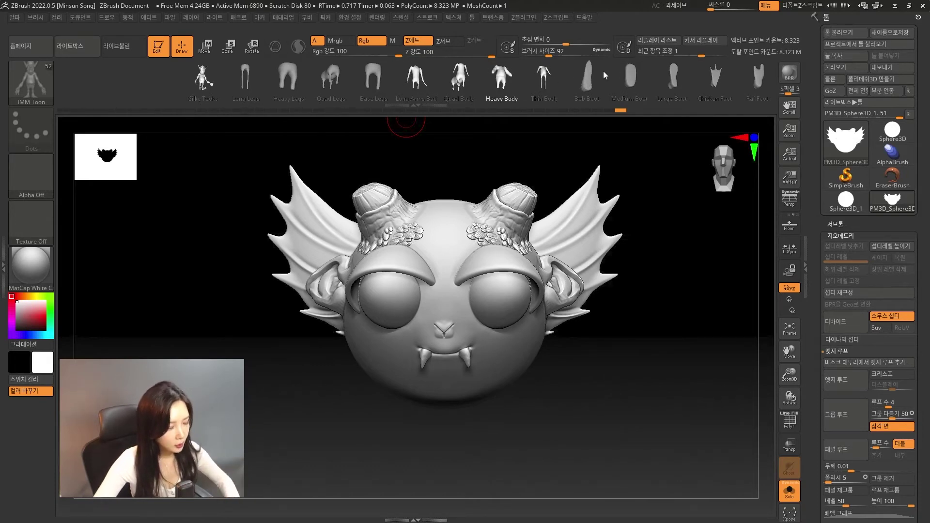
key(b)
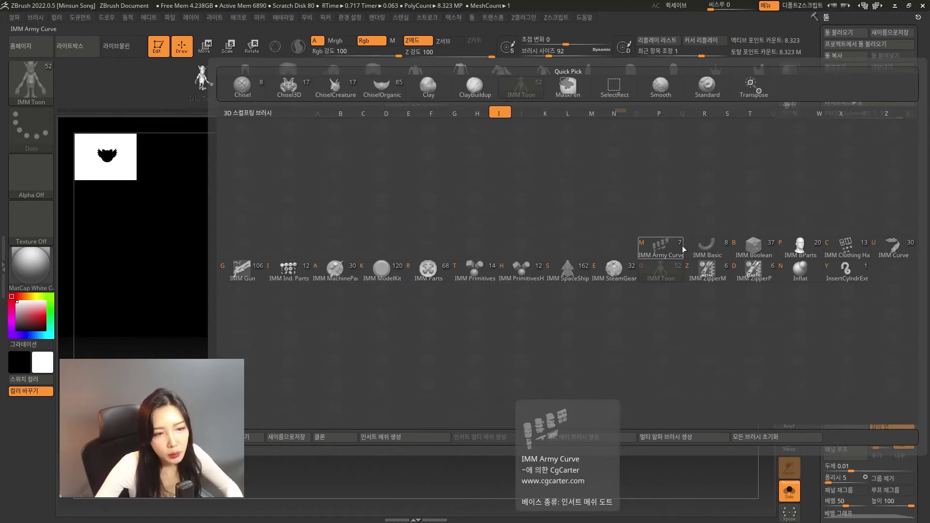
click(801, 248)
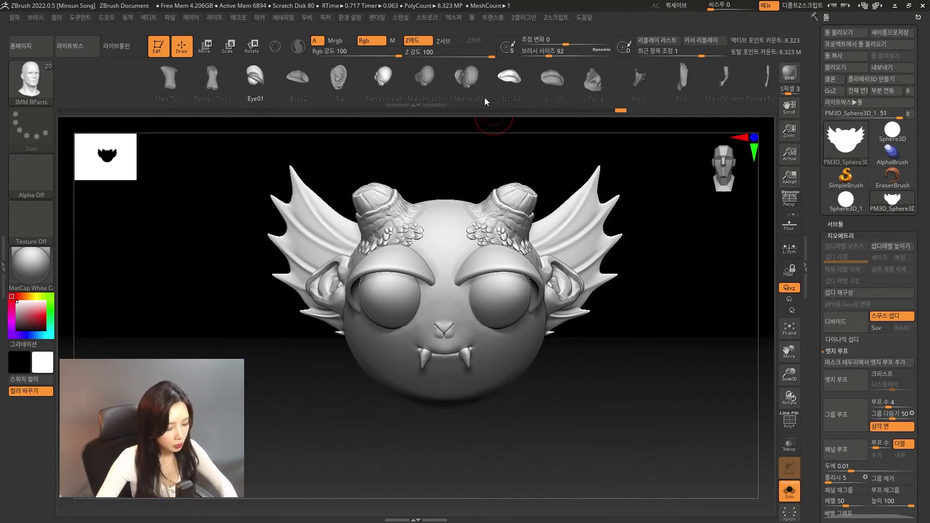
key(b)
key(i)
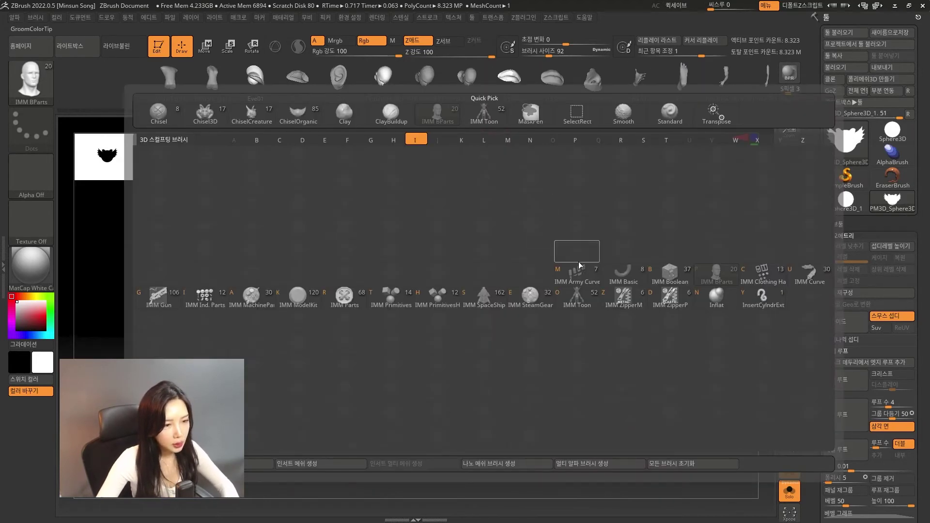
click(579, 298)
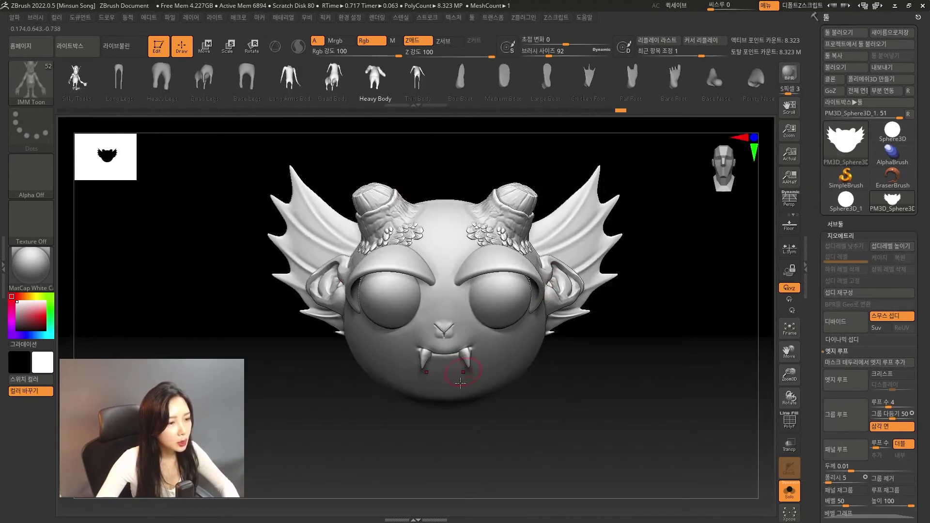
- Insert the Heavy Body mesh at the underside of the head and rotate it towards upright with the Gizmo
mouse_move(601, 431)
mouse_down()
mouse_move(539, 336)
mouse_move(496, 333)
mouse_move(508, 349)
mouse_move(410, 332)
mouse_up()
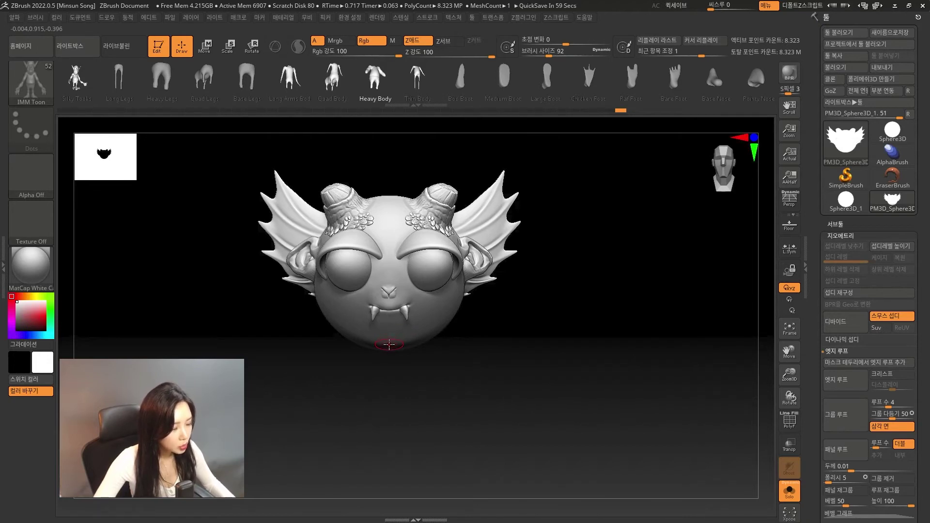
drag(389, 345, 390, 443)
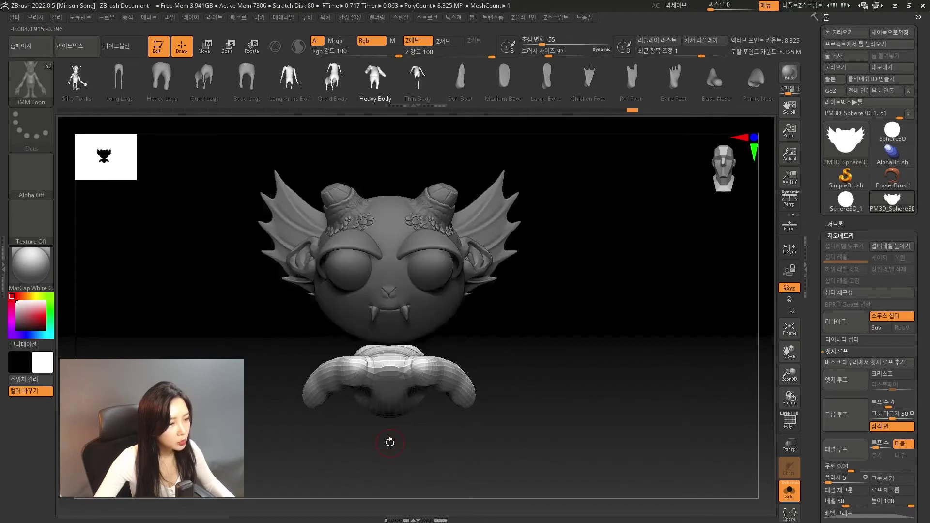
drag(530, 407, 522, 373)
key(r)
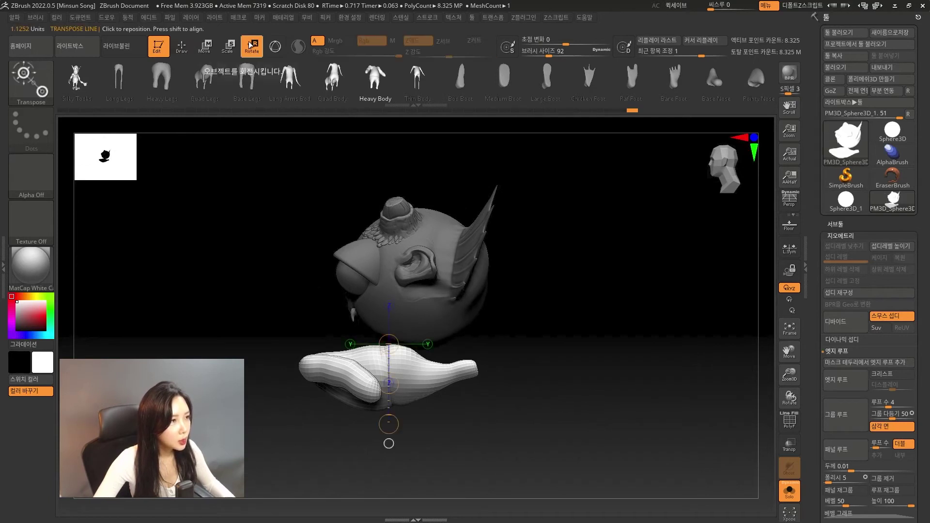
click(274, 49)
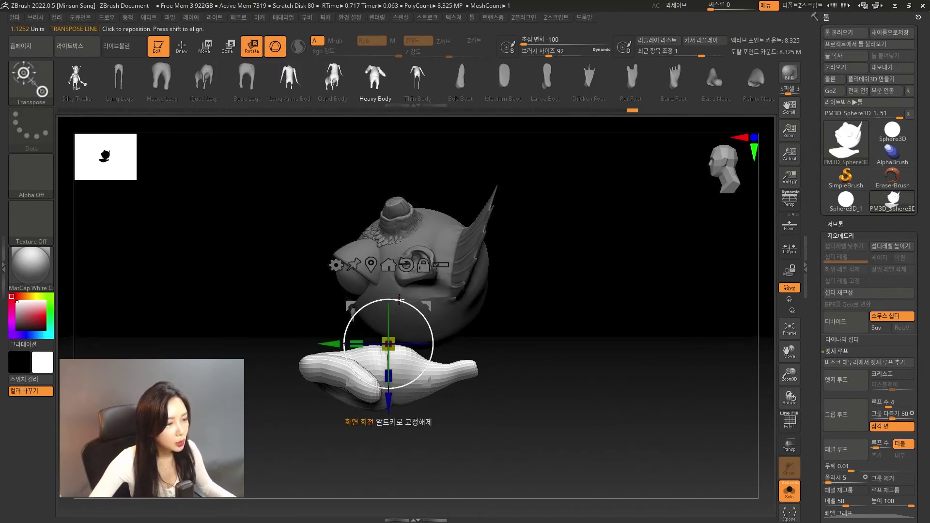
drag(413, 306, 428, 354)
- Position the upright body beneath the head and lower it so the shoulders sit just below the chin
mouse_move(492, 335)
shift+mouse_down()
mouse_move(516, 333)
mouse_move(482, 334)
shift+mouse_up()
drag(333, 357, 386, 344)
drag(450, 289, 448, 360)
shift+drag(508, 339, 501, 249)
shift+drag(509, 283, 578, 295)
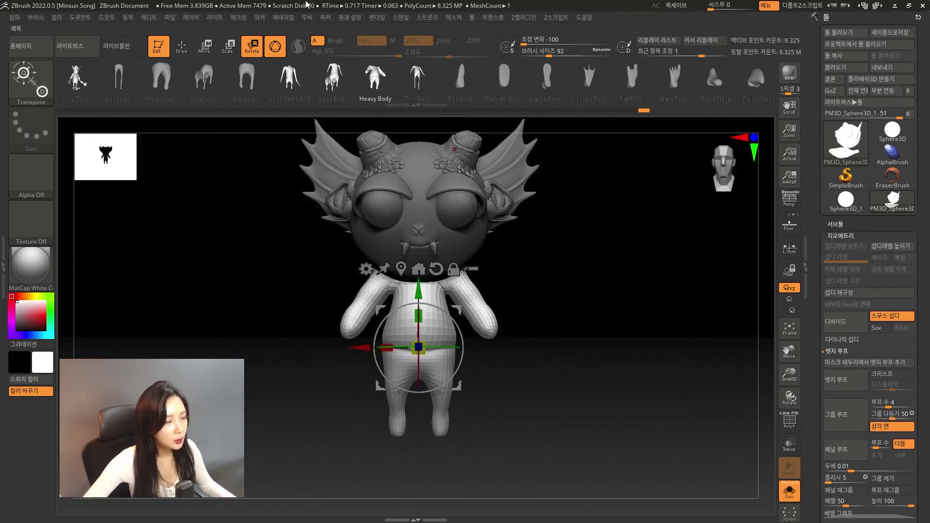
mouse_move(419, 286)
mouse_down()
mouse_move(421, 311)
mouse_move(421, 300)
mouse_up()
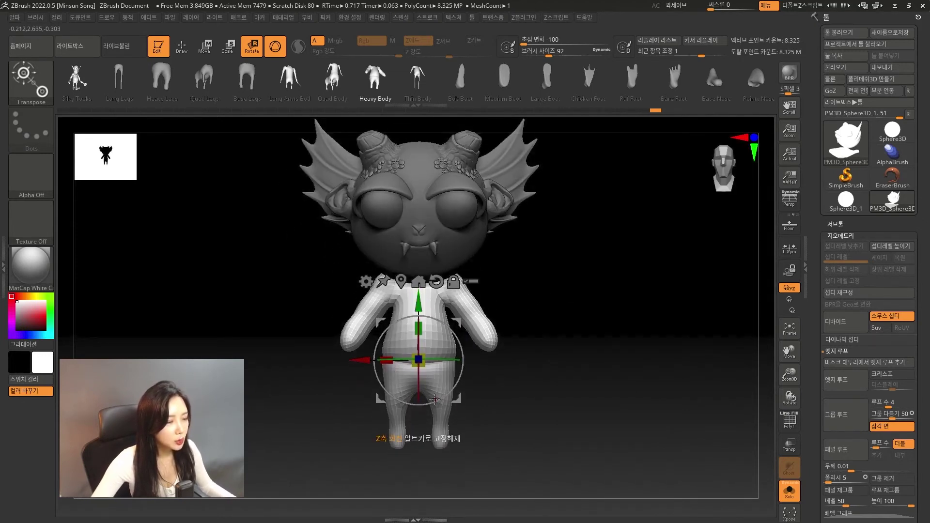
- Shift the body slightly backward and upward in side view to align it under the head, and return to Draw mode
shift+drag(596, 326, 529, 324)
alt+drag(529, 325, 534, 362)
drag(367, 395, 374, 395)
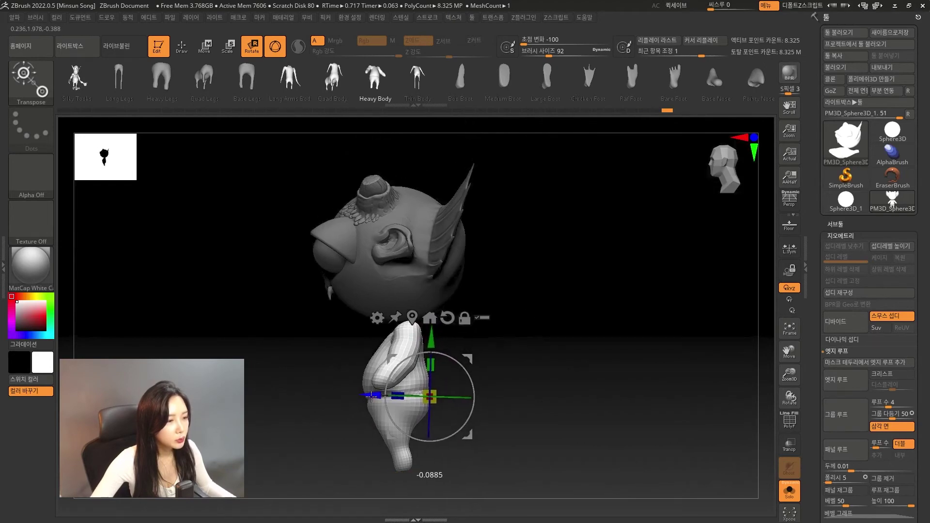
drag(429, 343, 430, 335)
shift+drag(485, 357, 541, 351)
key(q)
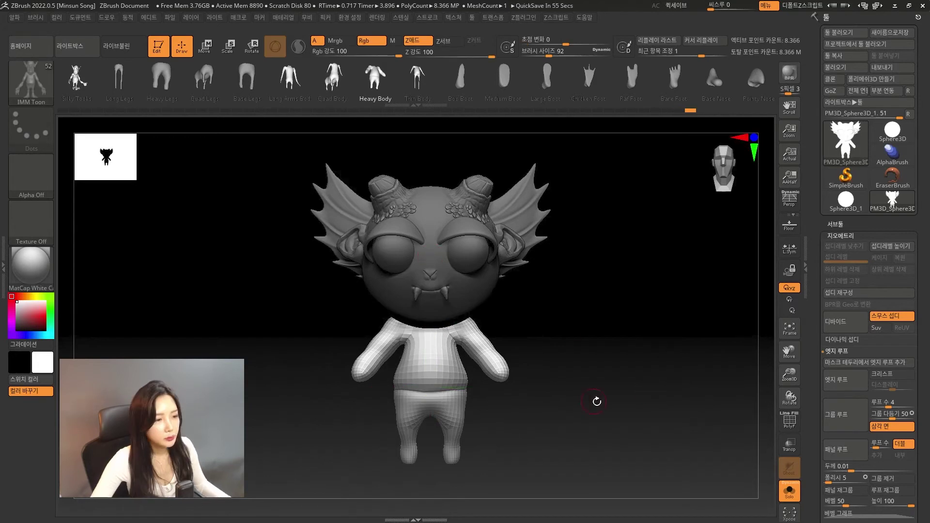
- Split the masked head into its own subtool and turn off Solo so head and body are both displayed
drag(613, 412, 558, 344)
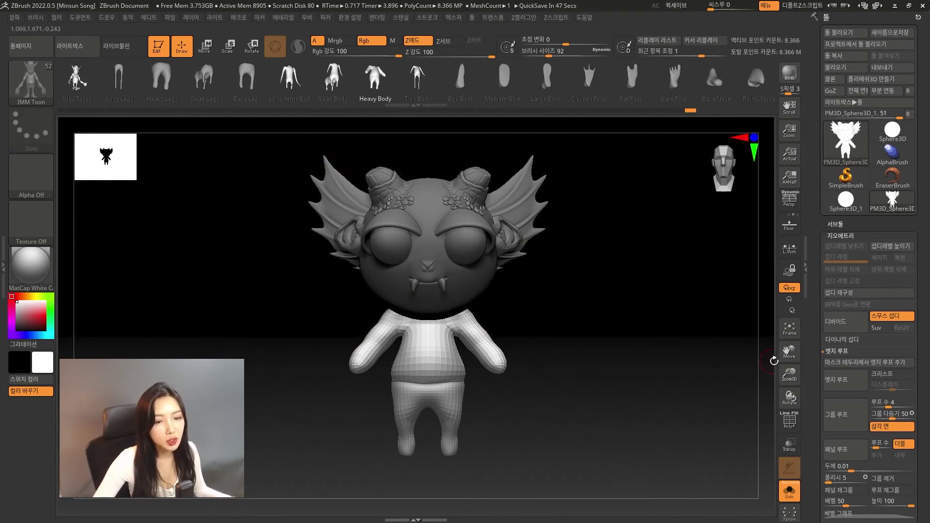
click(836, 224)
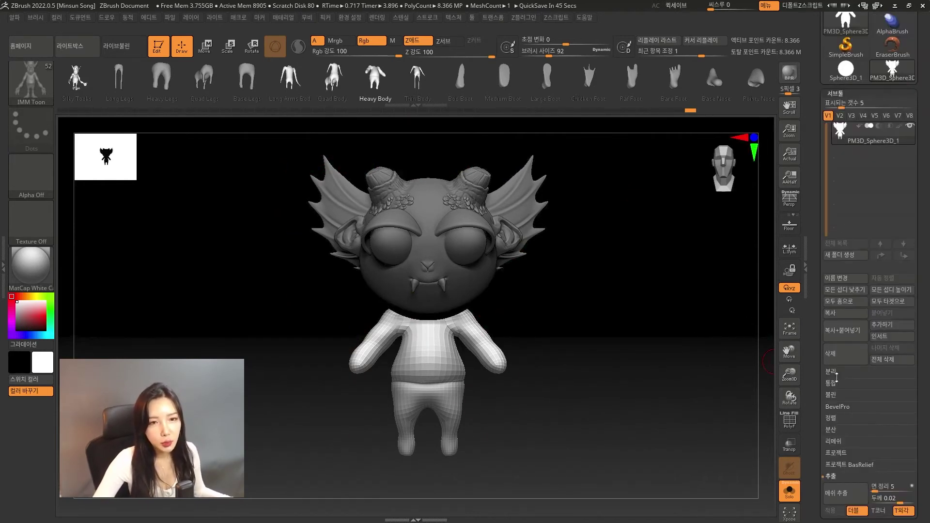
click(831, 372)
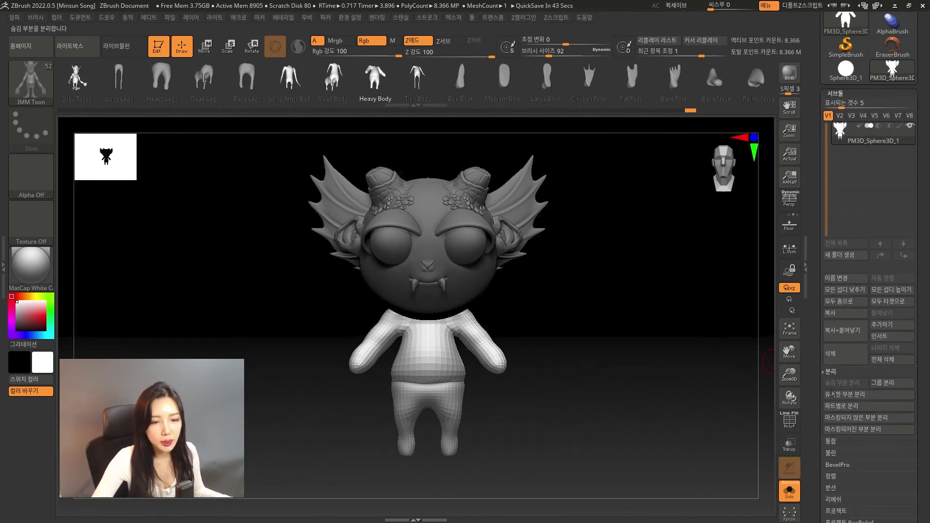
scroll(833, 393, down, 3)
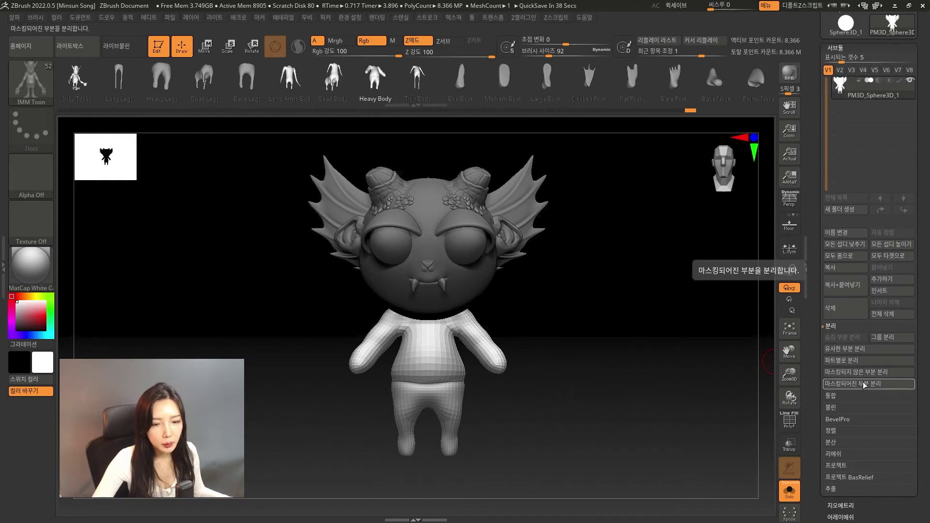
click(864, 386)
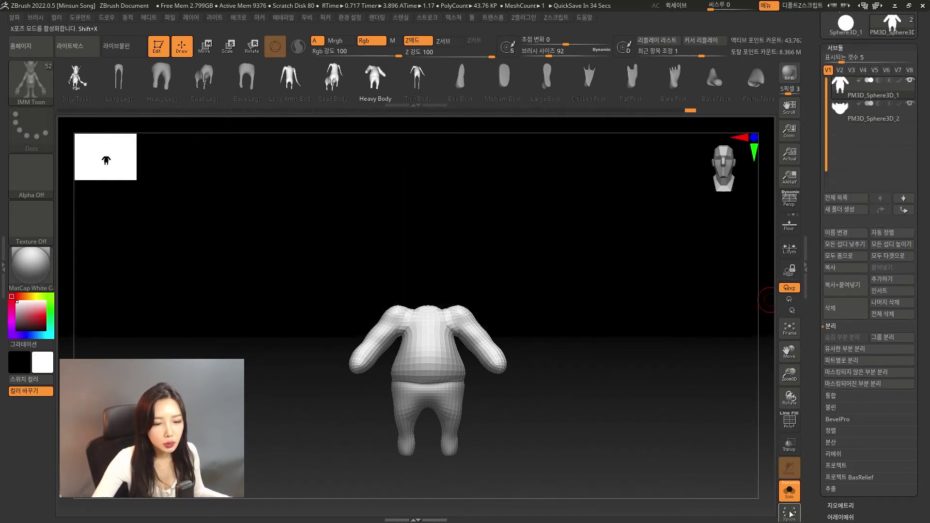
click(790, 493)
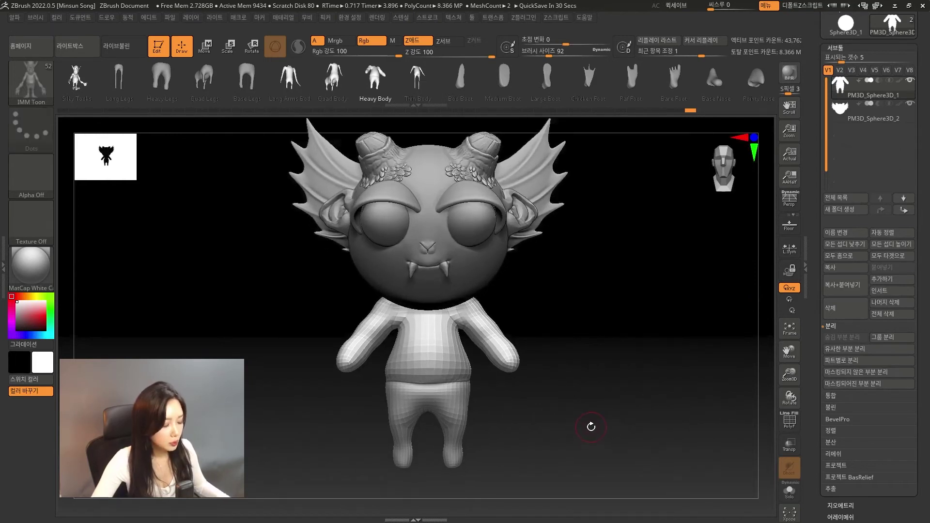
alt+drag(582, 408, 577, 415)
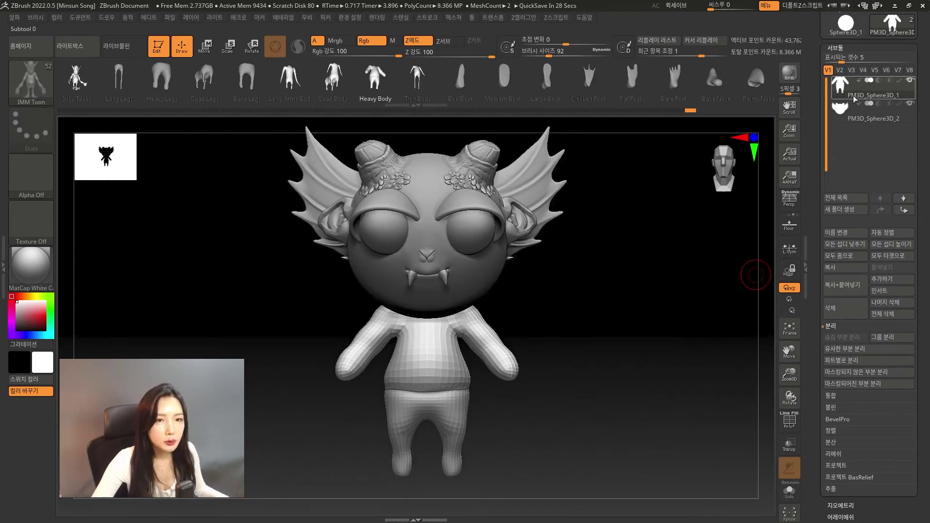
- Select the body subtool and subdivide it three times, up to subdivision level 4
mouse_move(843, 88)
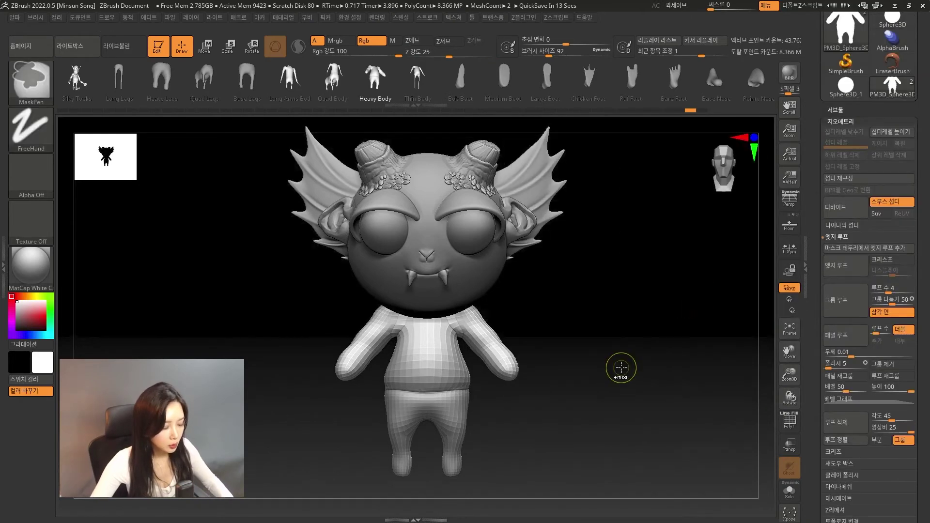
key(ctrl+d)
key(ctrl+d)
key(ctrl+d)
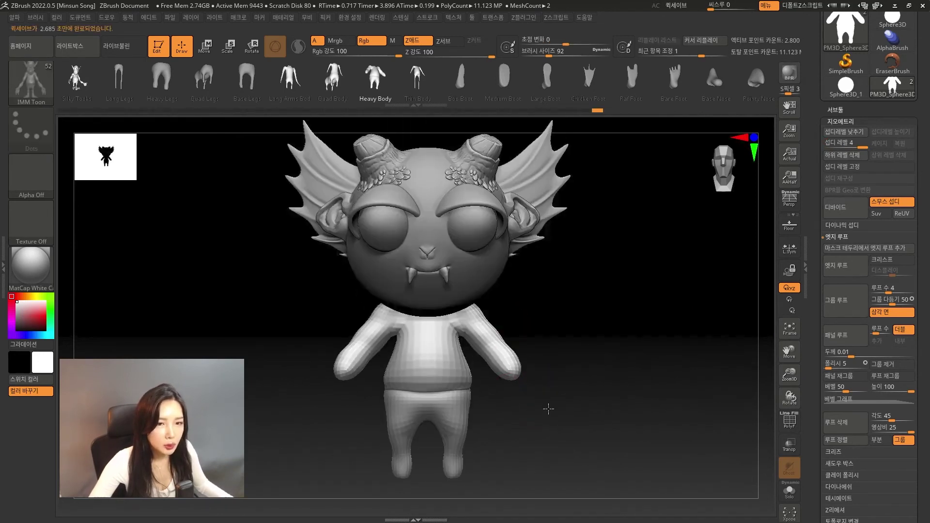
alt+drag(549, 407, 600, 403)
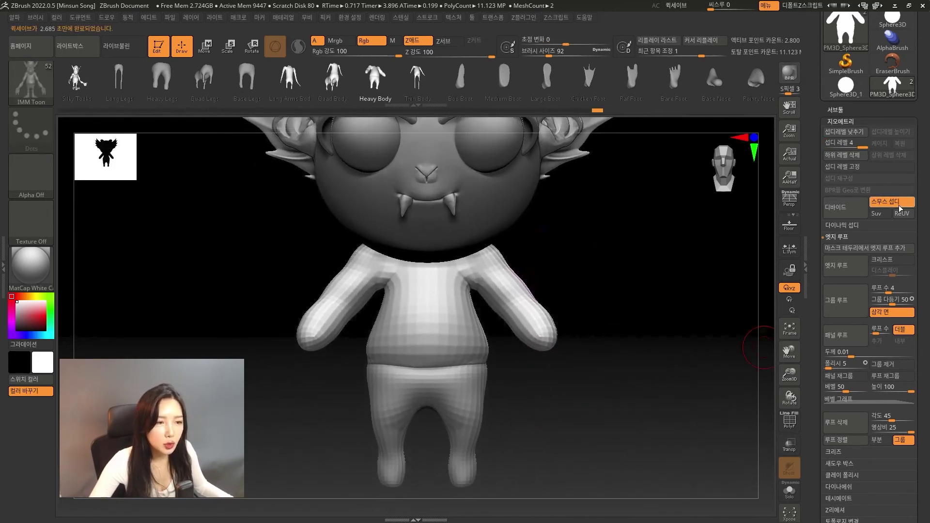
drag(318, 234, 755, 418)
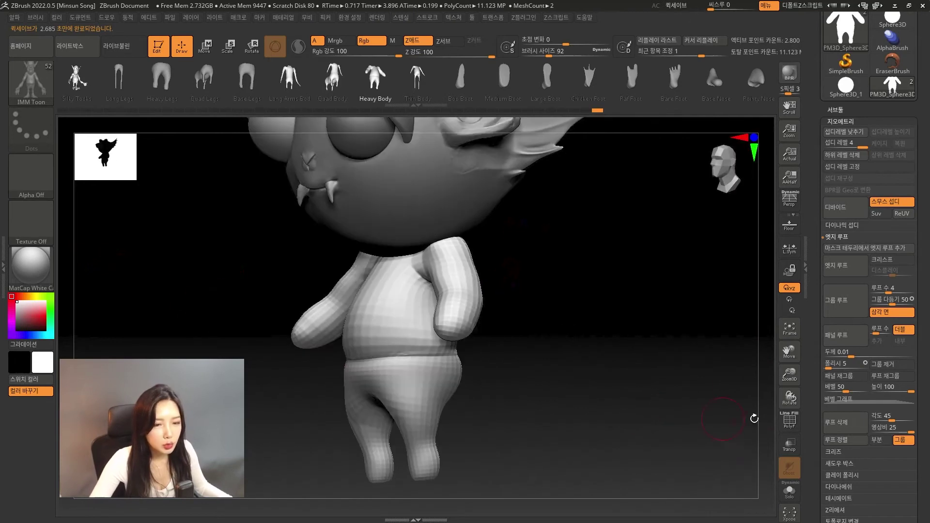
- Rebuild the body's topology with ZRemesher in adaptive mode
drag(820, 433, 816, 399)
click(844, 465)
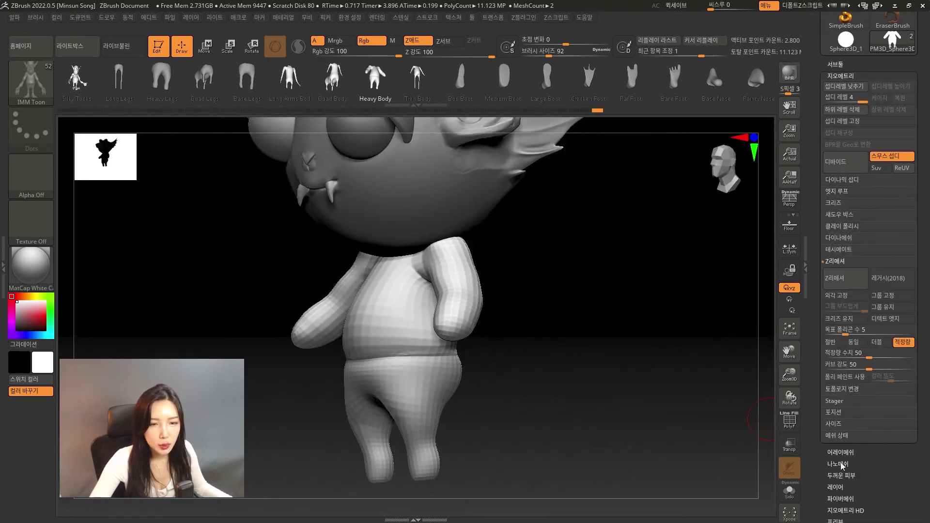
click(834, 289)
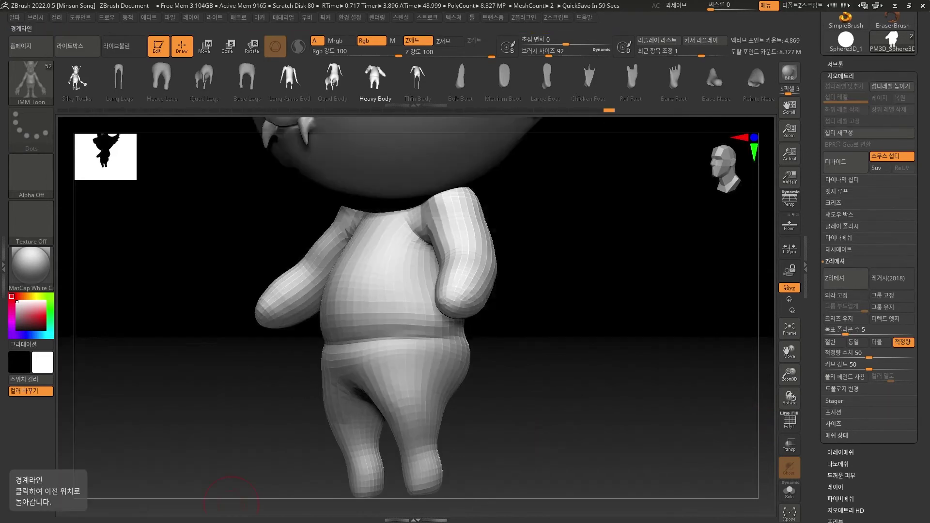
- Subdivide the remeshed body up to subdivision level 5
key(ctrl)
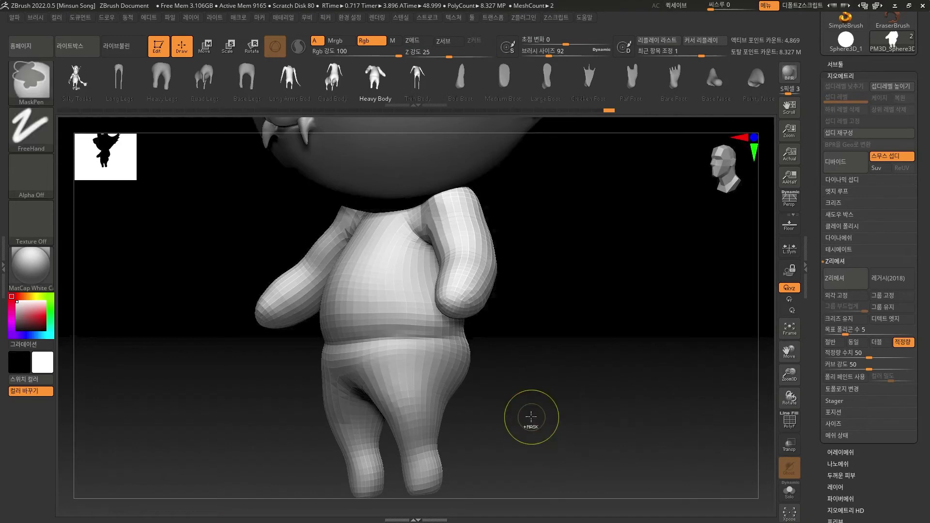
key(ctrl+d)
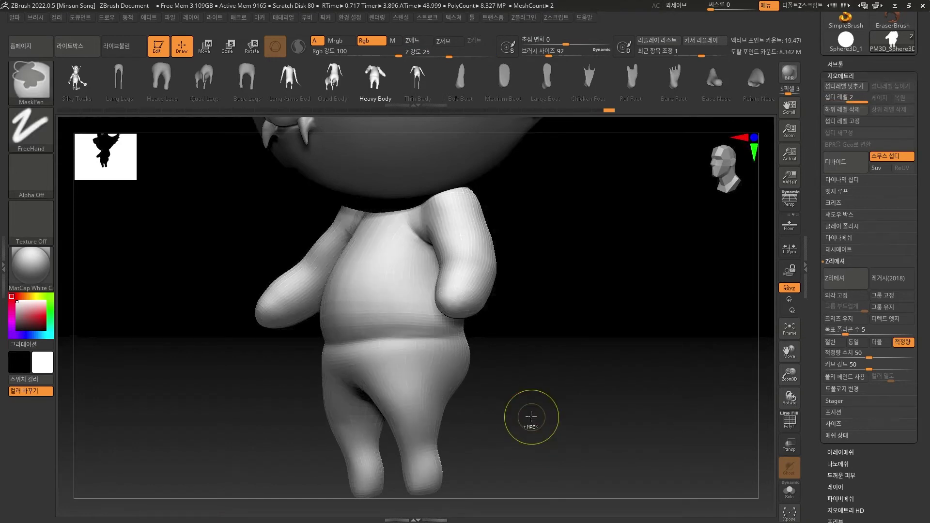
key(ctrl+d)
key(ctrl+d)
drag(531, 417, 596, 426)
alt+drag(615, 395, 580, 405)
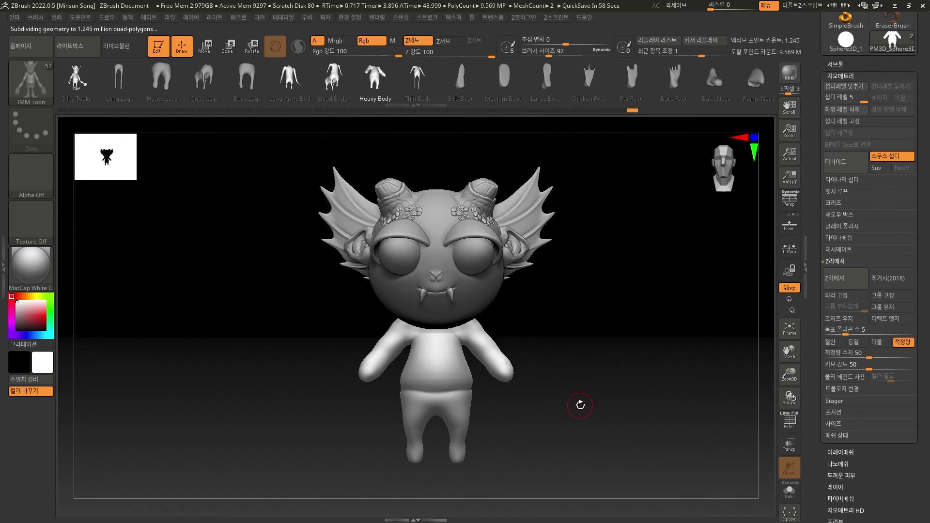
- Delete the body's lower subdivision levels and insert the Medium Boot mesh at the end of the character's right leg
click(586, 88)
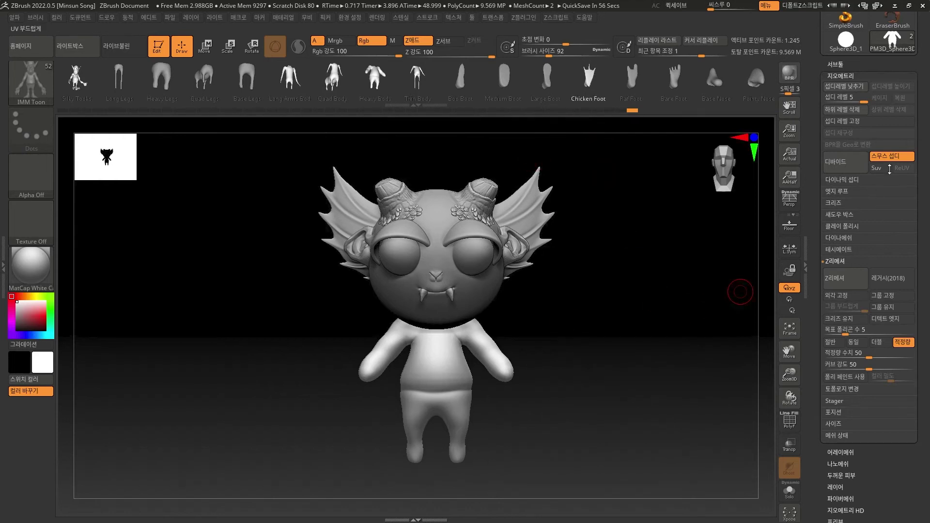
click(848, 111)
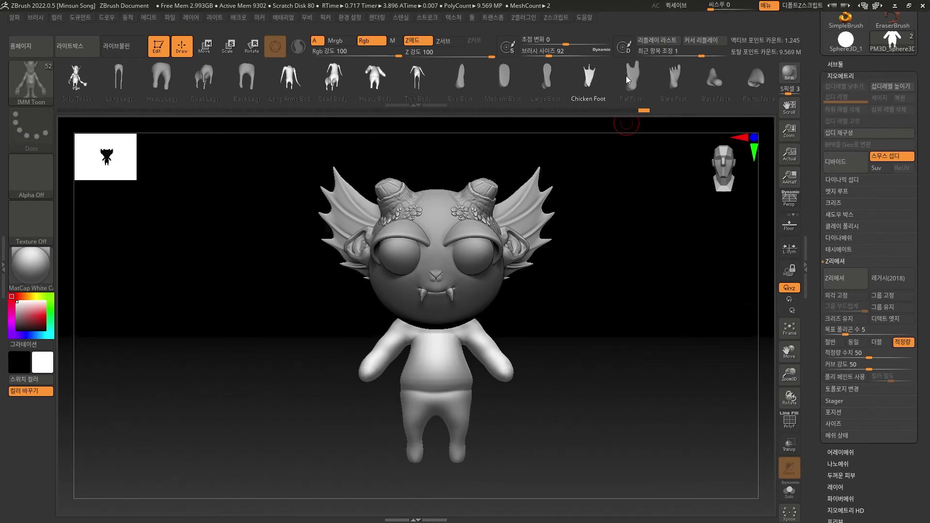
click(513, 76)
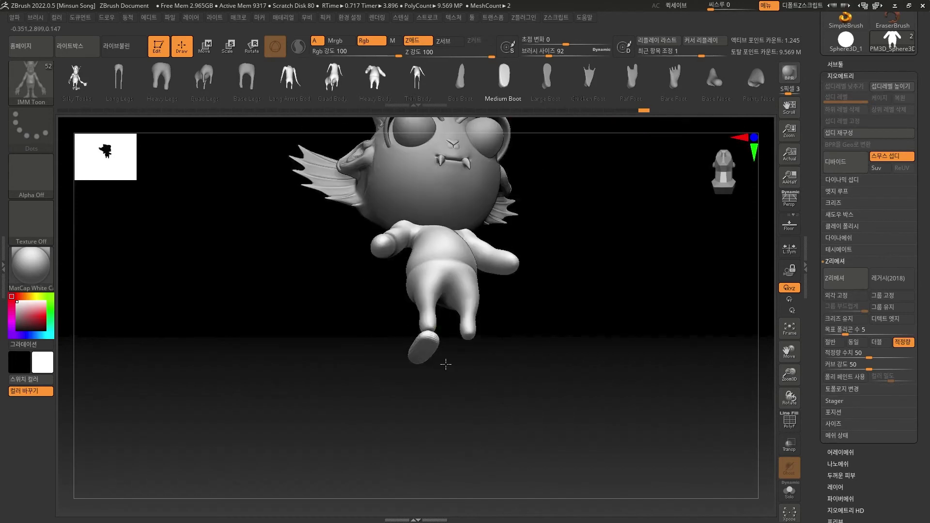
drag(446, 364, 562, 373)
- Rotate the boot straight with the Gizmo and align it beneath the leg
key(r)
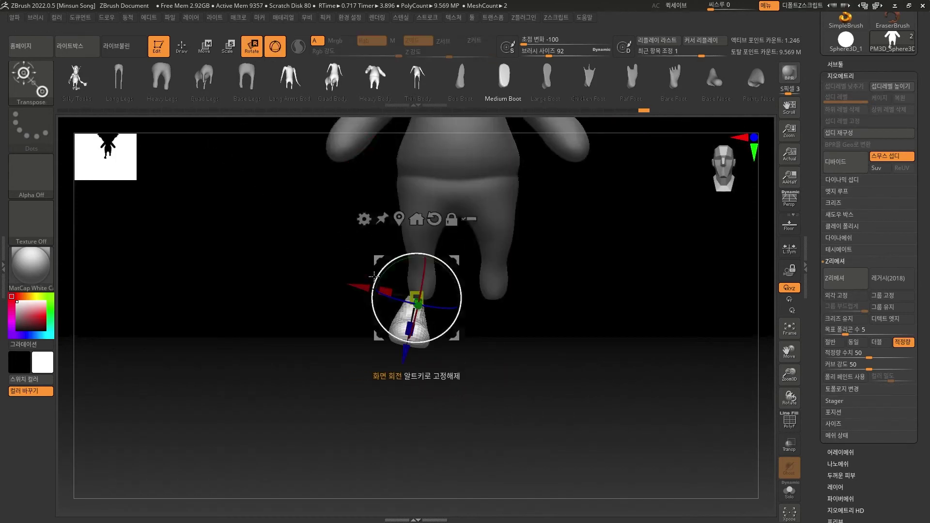
drag(374, 286, 370, 298)
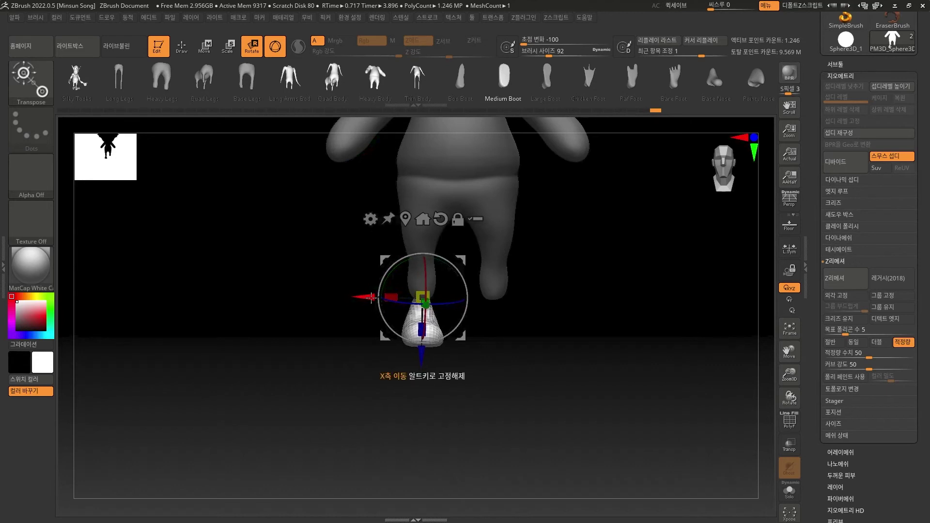
drag(421, 363, 484, 376)
mouse_move(478, 308)
mouse_down()
mouse_move(500, 306)
mouse_move(490, 299)
mouse_up()
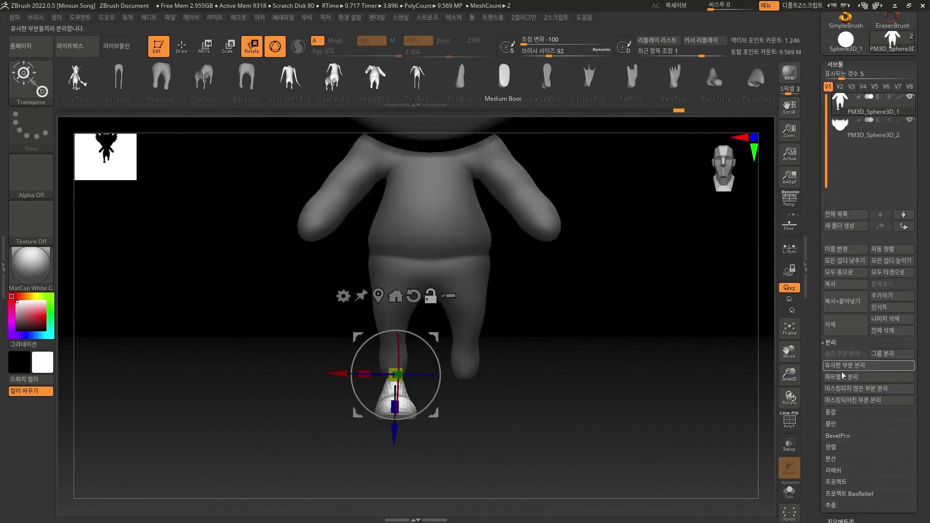
- Split the boot into its own subtool, then duplicate and mirror it to the other leg with both boots displayed
click(843, 400)
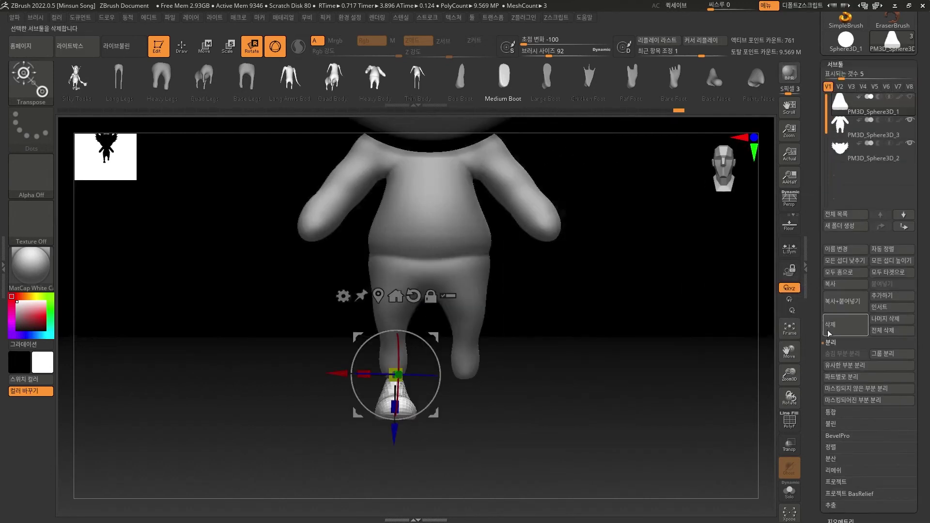
click(844, 301)
drag(814, 474, 832, 154)
click(835, 116)
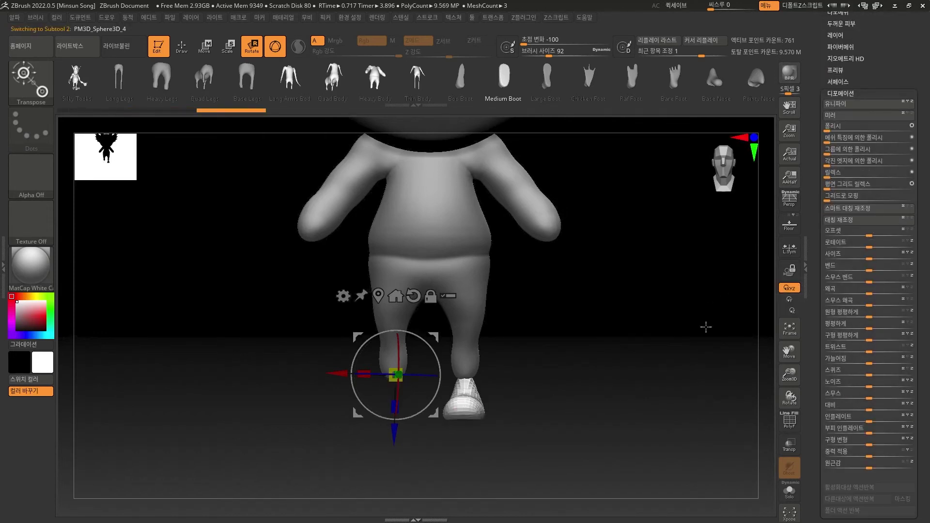
drag(823, 74, 772, 393)
click(912, 51)
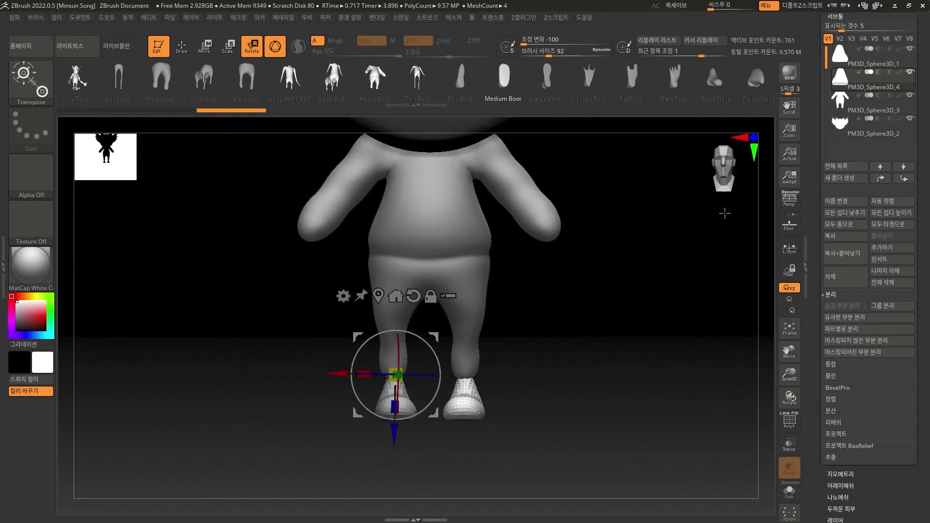
- Return to Draw mode and subdivide both boot subtools to smooth them
click(182, 46)
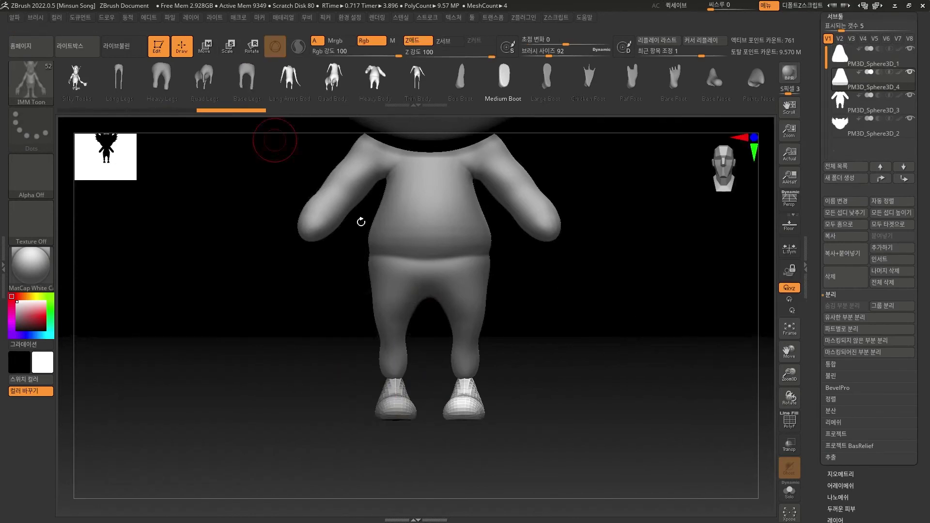
key(ctrl)
ctrl+click(568, 359)
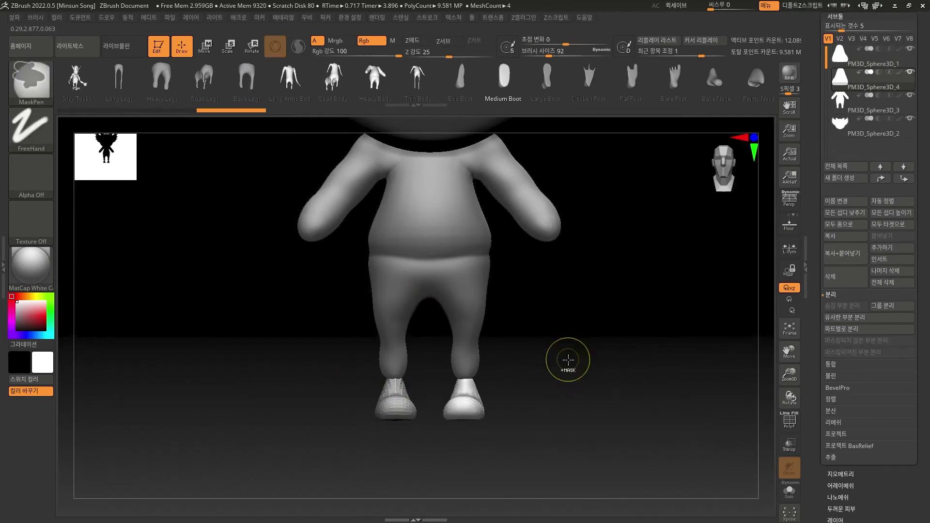
key(Up)
key(ctrl+d)
key(ctrl+d)
key(ctrl+d)
drag(646, 320, 560, 206)
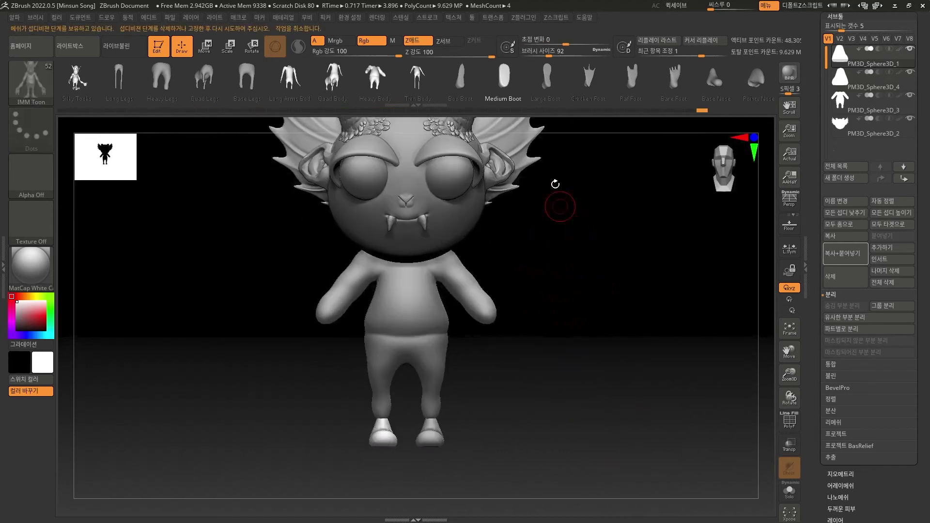
- Insert the Base Hand mesh symmetrically at the arm ends of the body and split the hands into their own subtool
click(839, 101)
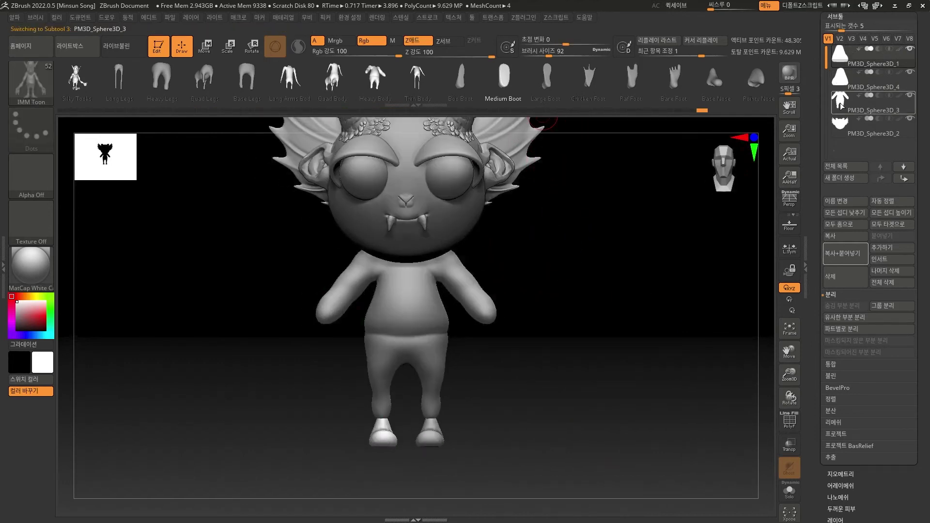
drag(625, 87, 655, 83)
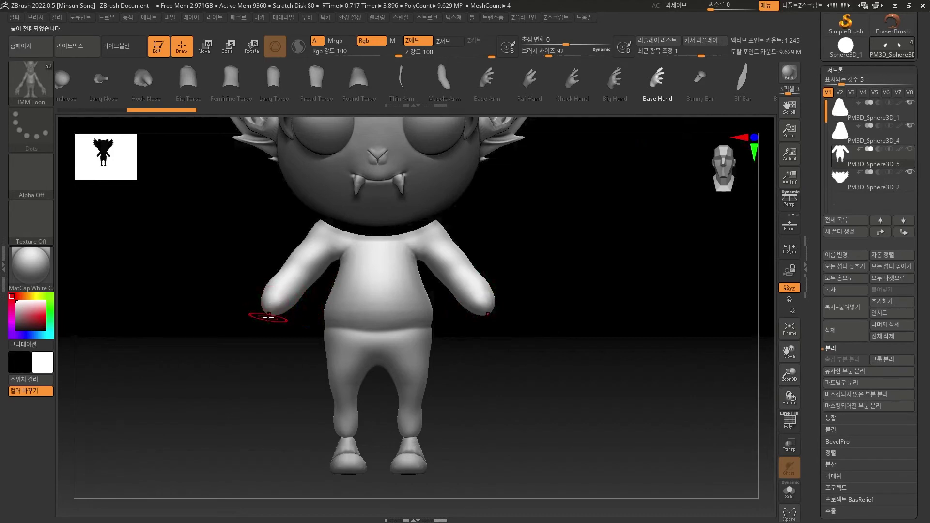
drag(268, 312, 270, 356)
click(864, 406)
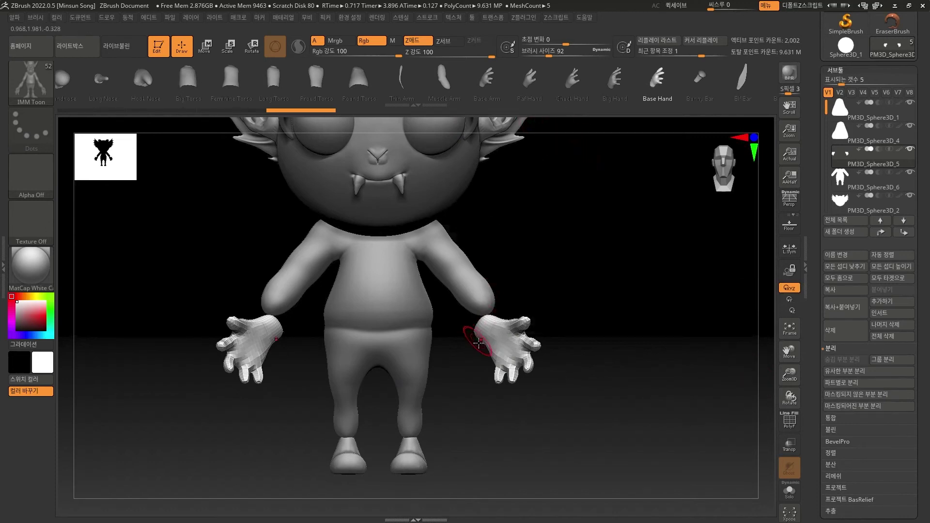
- Rotate and fit the hands onto the wrists with the Gizmo, and subdivide them back in Draw mode
click(245, 46)
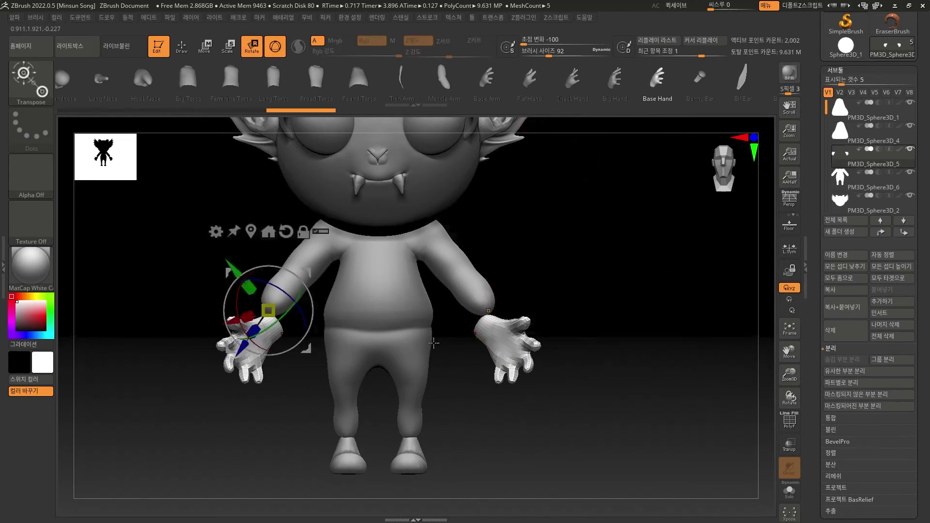
drag(227, 287, 208, 277)
drag(223, 391, 302, 305)
mouse_move(436, 347)
mouse_down()
mouse_move(538, 333)
mouse_move(667, 281)
mouse_move(671, 308)
mouse_up()
key(q)
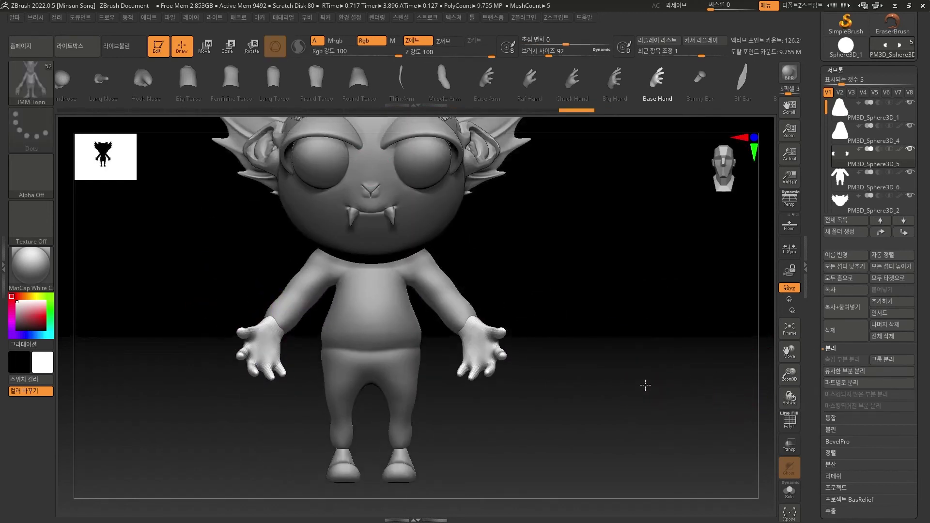
mouse_move(608, 386)
mouse_down()
mouse_move(569, 384)
mouse_move(569, 362)
mouse_move(575, 372)
mouse_move(540, 400)
mouse_move(499, 395)
mouse_move(565, 388)
mouse_move(604, 400)
mouse_up()
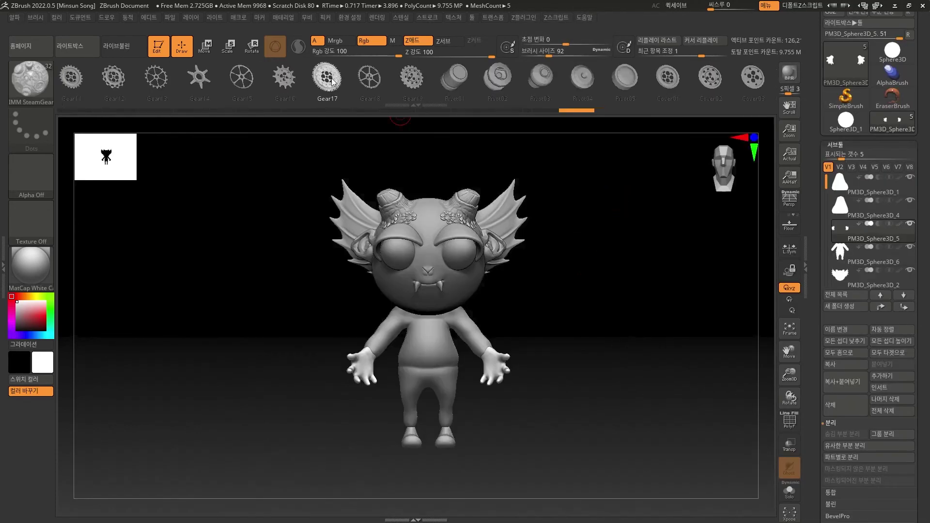
- Choose the Rivot04 mesh of the IMM SteamGear brush and try to insert it at the feet
click(400, 90)
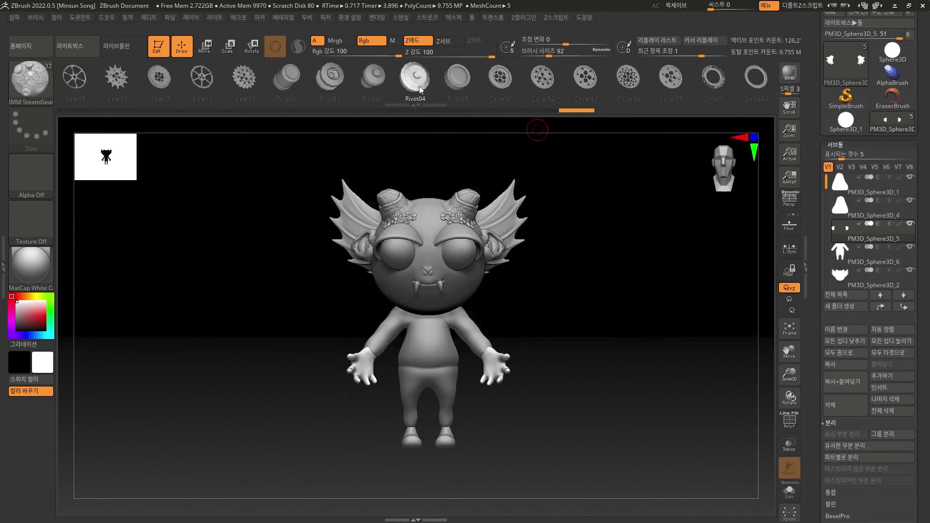
alt+drag(537, 453, 541, 421)
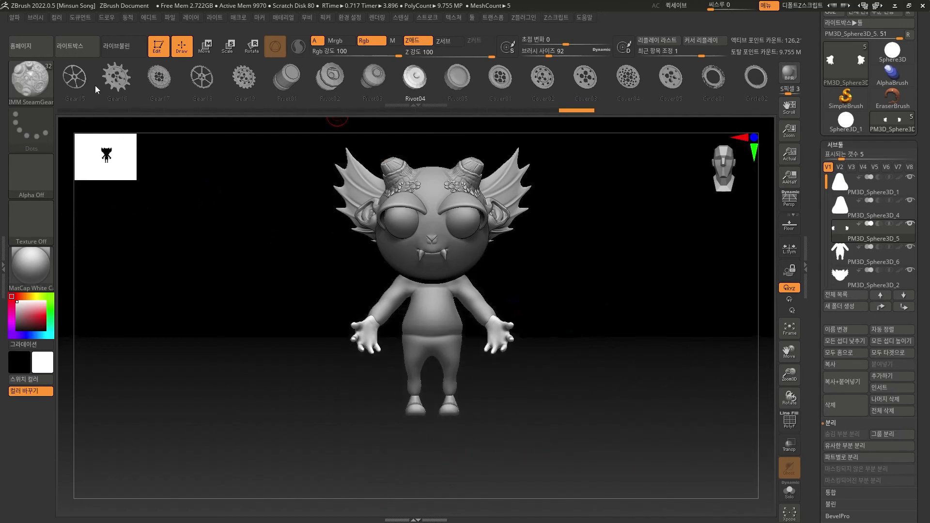
alt+drag(605, 408, 623, 423)
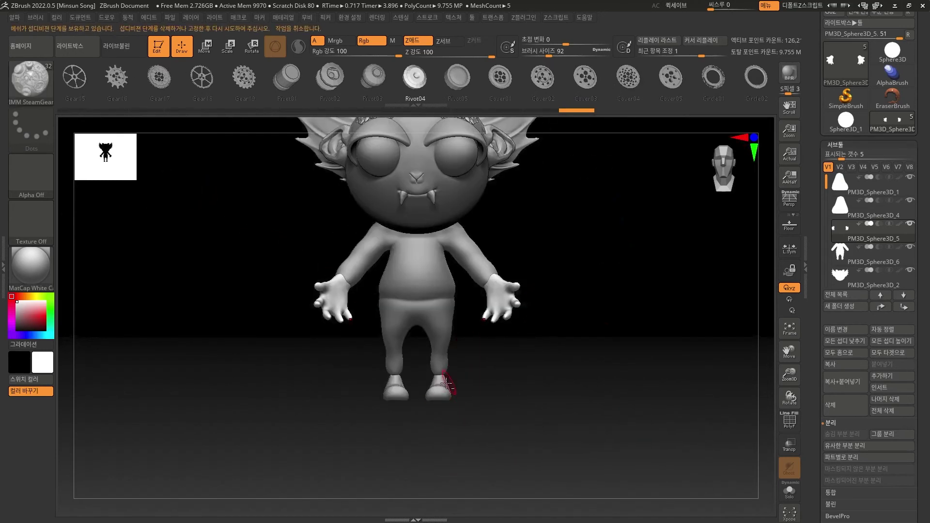
drag(446, 386, 472, 387)
- Select the character's right boot subtool and delete its lower subdivision levels
click(842, 188)
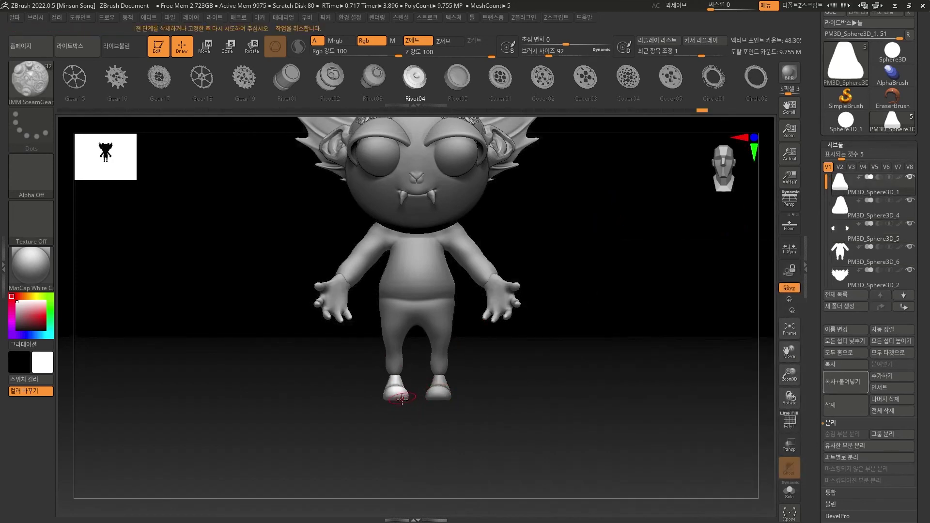
scroll(842, 420, down, 3)
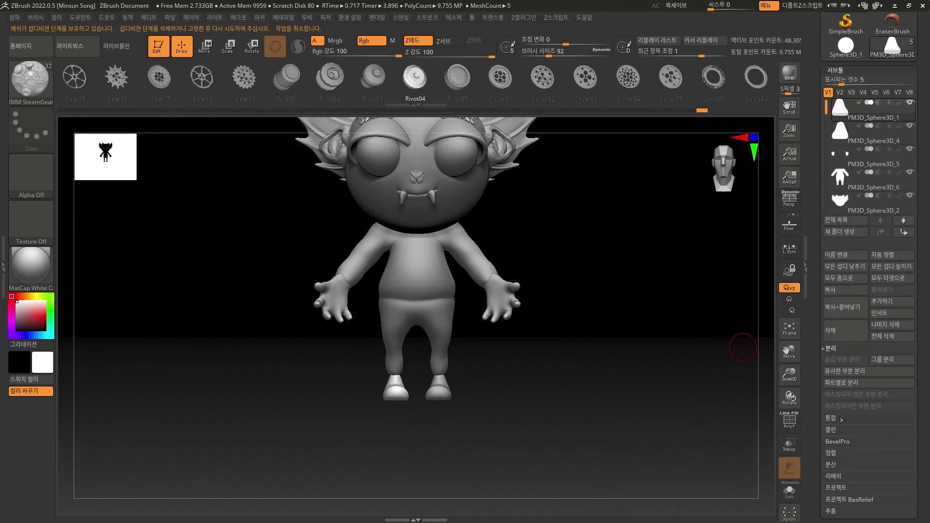
click(834, 70)
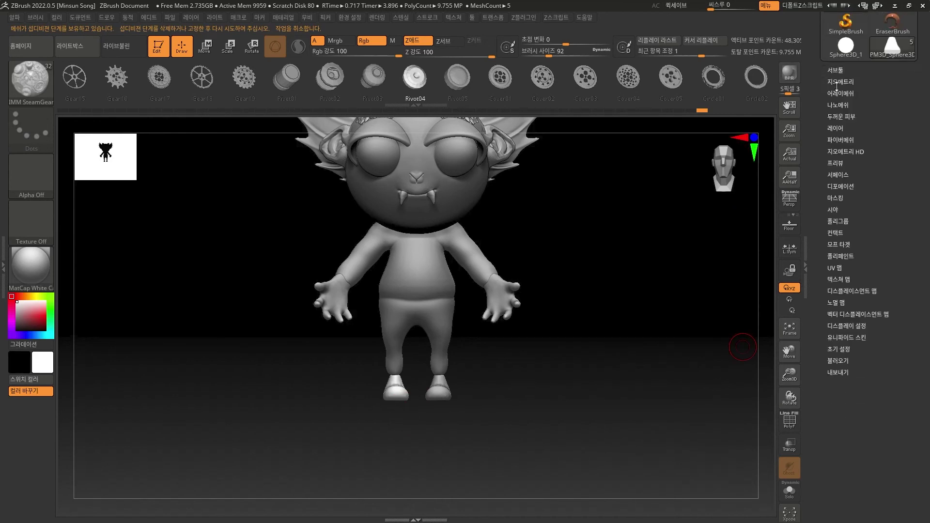
click(838, 82)
click(846, 116)
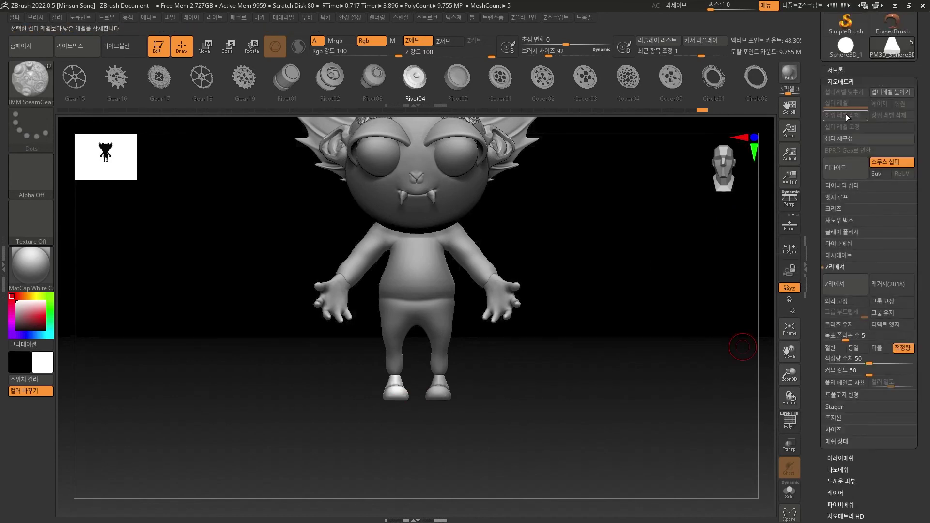
- Insert the Rivot04 mesh at the creature's feet and rotate it about the X axis until it lies flat as a pedestal
drag(398, 395, 485, 424)
drag(540, 432, 557, 370)
click(251, 49)
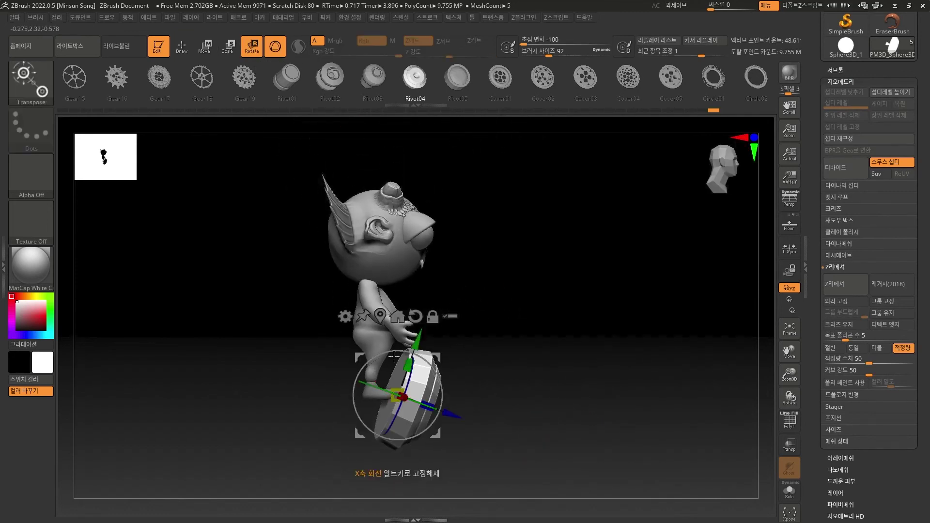
drag(373, 389, 291, 465)
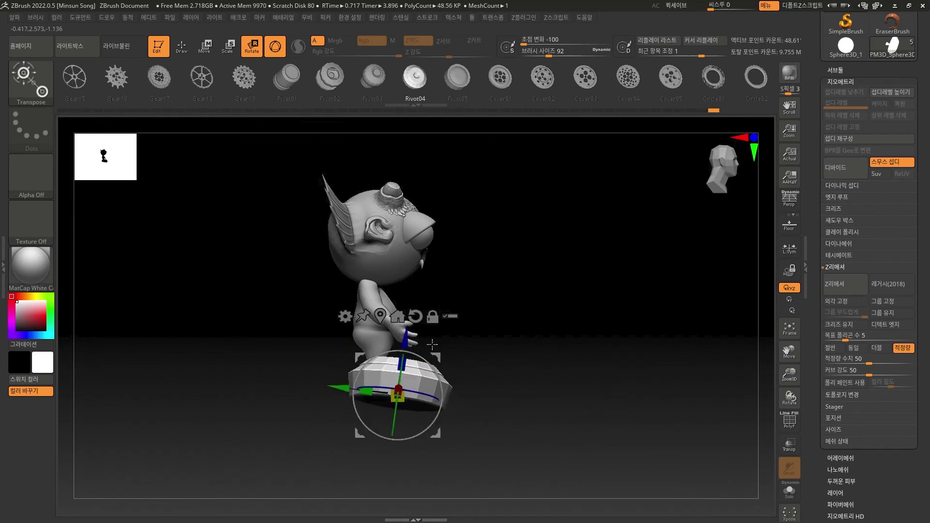
shift+drag(504, 318, 417, 317)
click(415, 317)
- Move the pedestal with the Gizmo so it sits centred directly under both feet, and return to Draw mode
shift+drag(510, 377, 621, 377)
alt+drag(582, 377, 581, 277)
drag(485, 305, 488, 320)
drag(379, 320, 354, 320)
shift+drag(621, 290, 513, 291)
drag(361, 320, 379, 320)
mouse_move(623, 251)
alt+mouse_down()
mouse_move(563, 334)
mouse_move(556, 429)
mouse_move(556, 349)
alt+mouse_up()
alt+drag(556, 348, 554, 372)
click(189, 49)
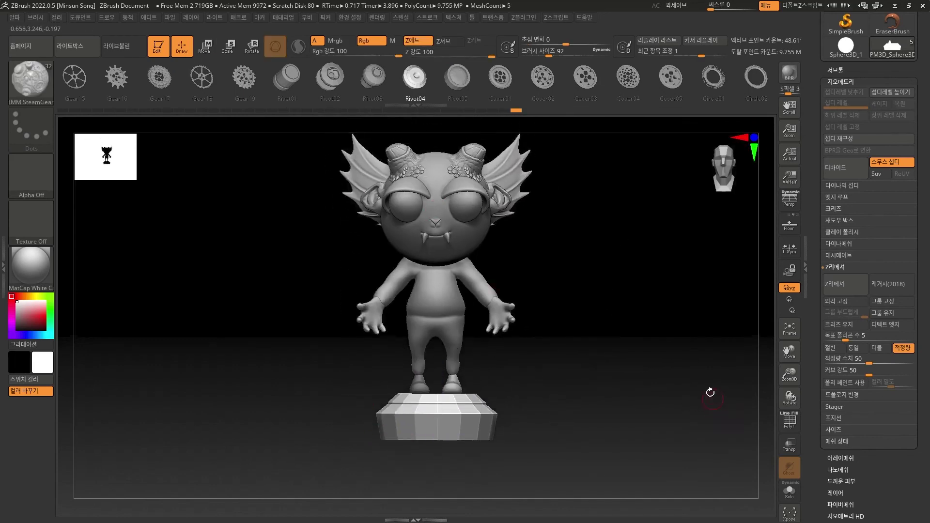
alt+drag(571, 423, 559, 362)
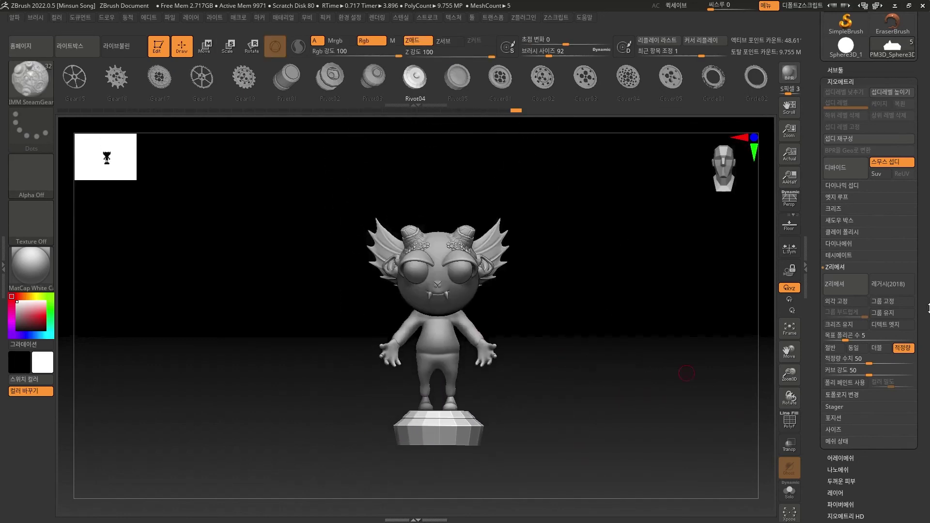
alt+drag(513, 320, 617, 353)
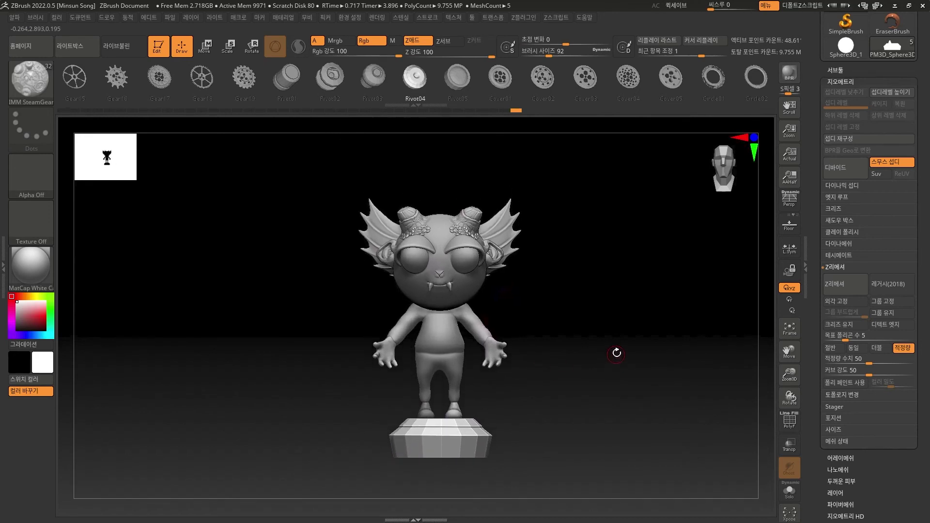
- Try the Gold, NormalRGBMat, DotsOmetal1, ReflectedFoil and ReflectedMap materials on the creature one after another
click(33, 280)
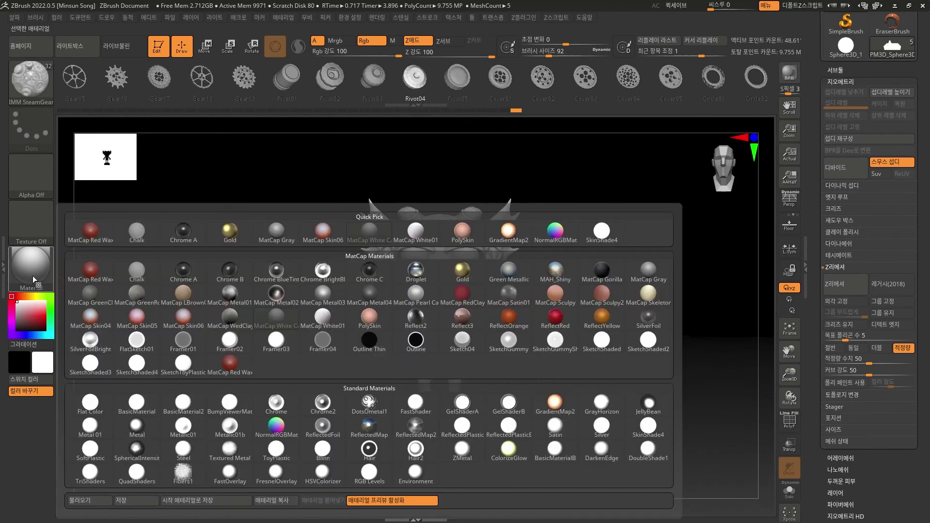
click(463, 272)
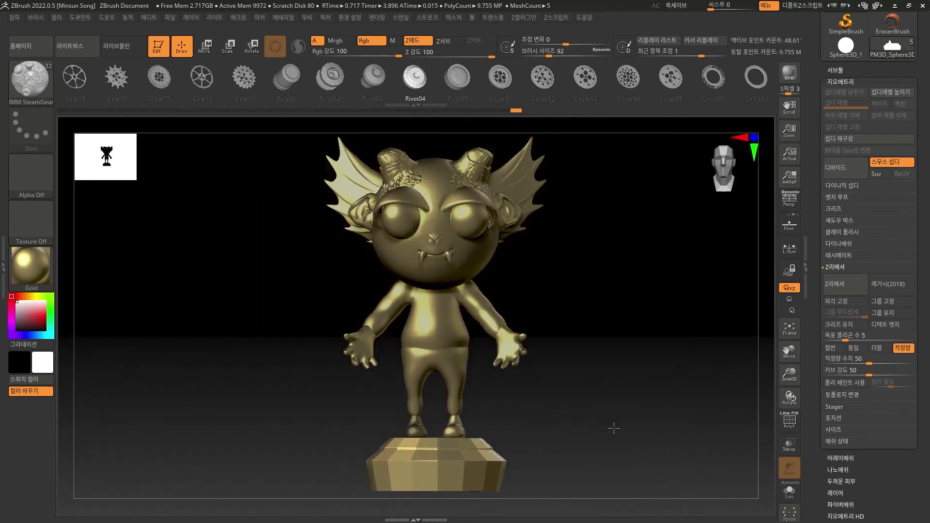
alt+drag(614, 428, 613, 428)
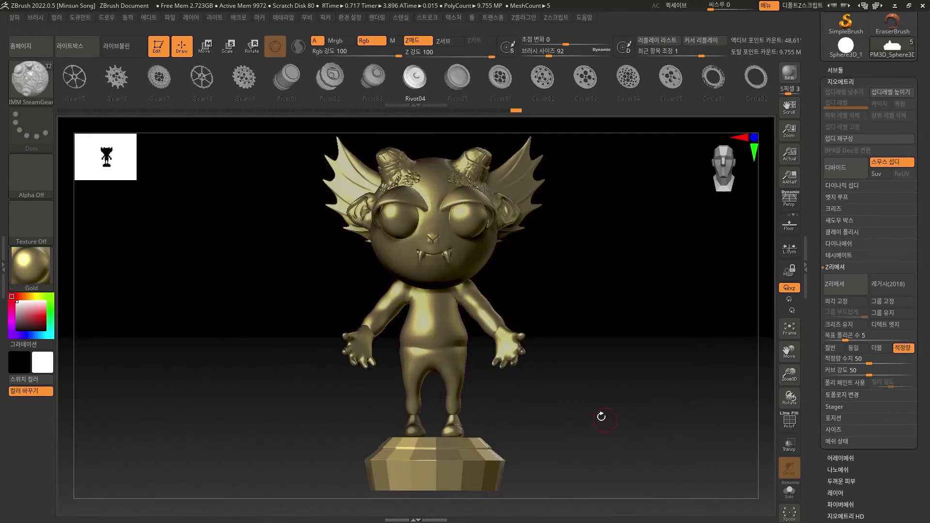
click(30, 266)
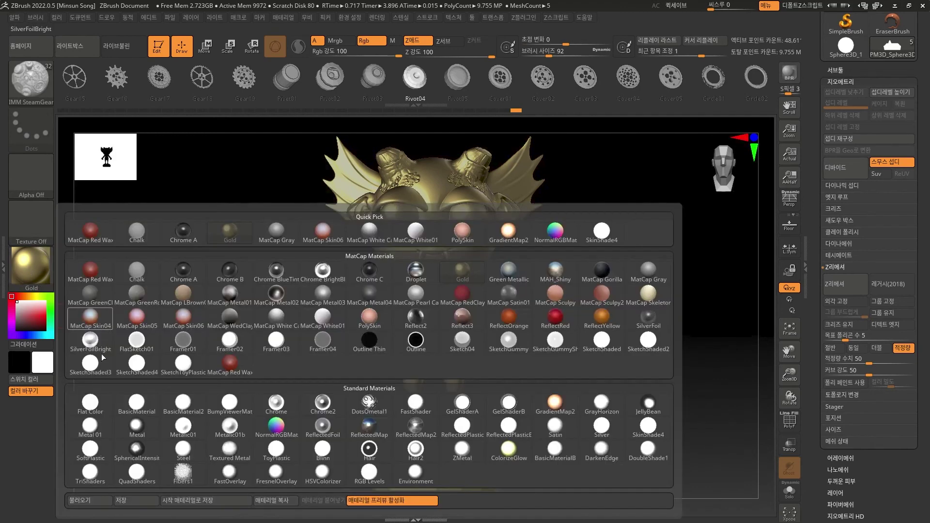
click(284, 434)
click(34, 276)
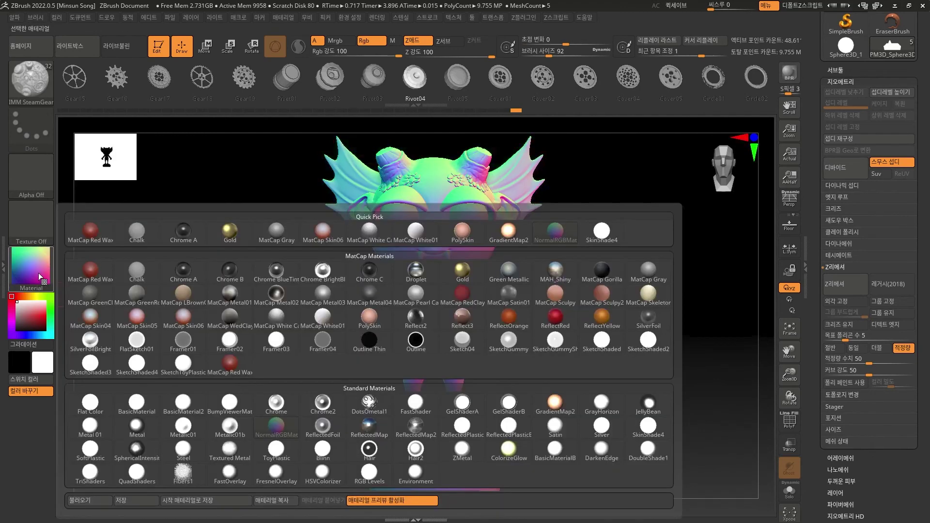
click(371, 411)
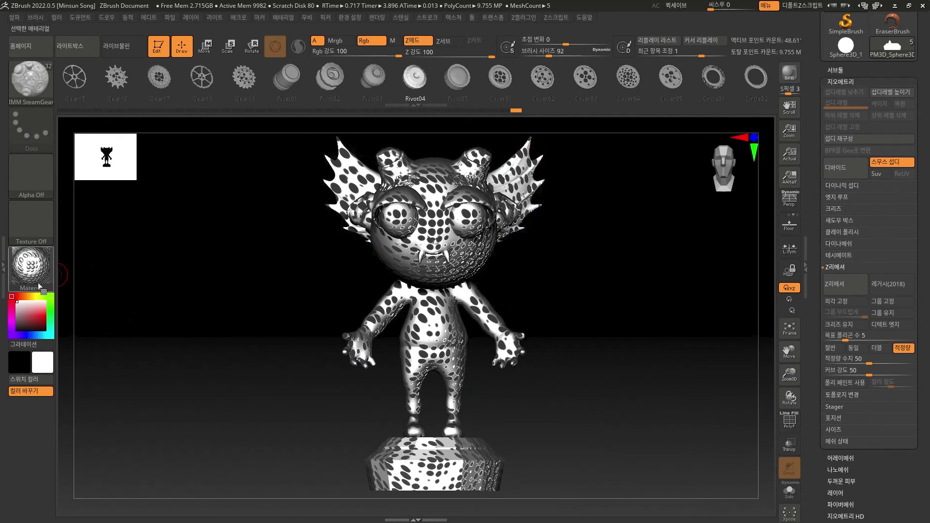
click(30, 266)
click(340, 432)
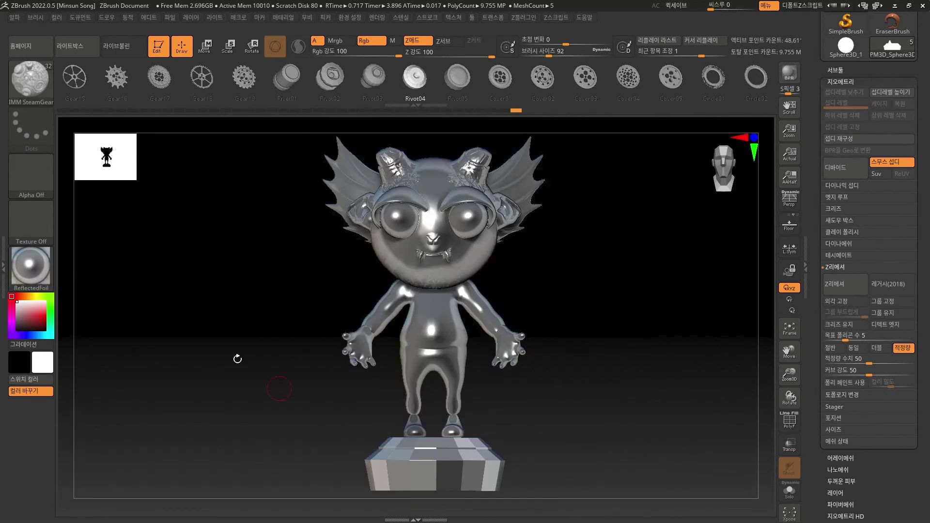
click(23, 280)
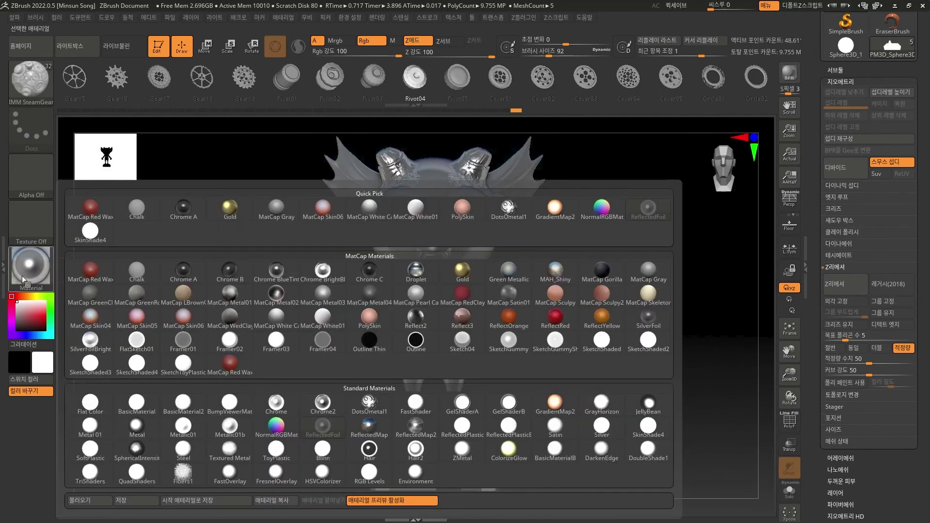
click(375, 433)
- Apply the ReflectedMap2 material to the creature and render it with BPR
click(51, 284)
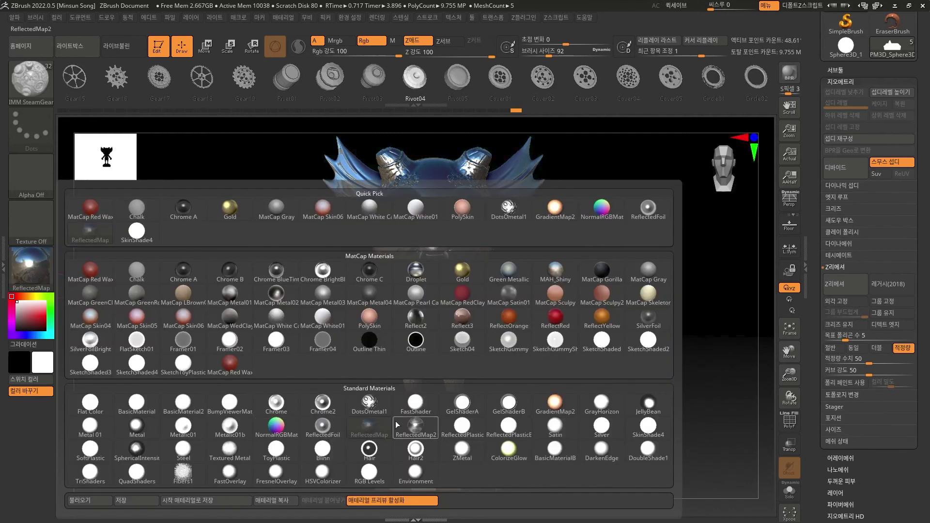
click(411, 426)
click(791, 74)
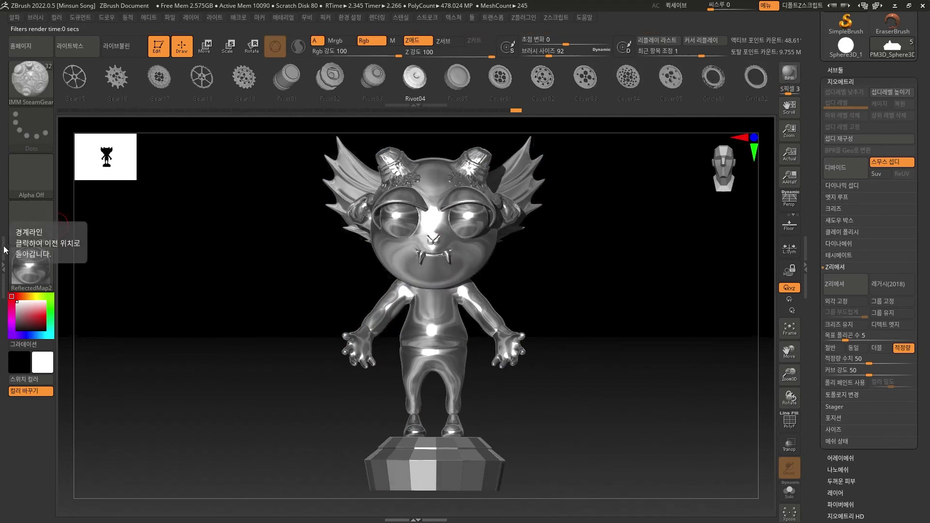
- Dock the Render palette in the side tray with its BPR RenderPass section expanded
click(376, 18)
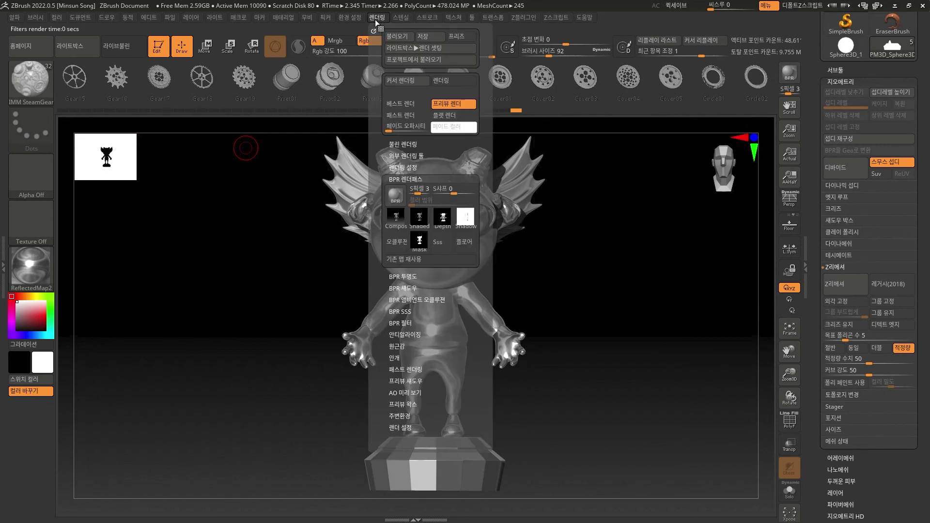
double_click(4, 251)
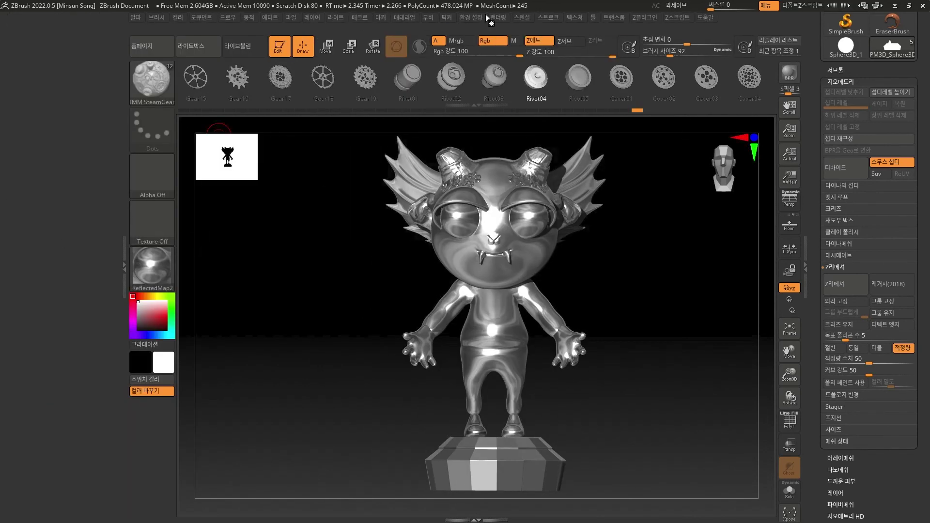
click(501, 18)
drag(495, 30, 91, 197)
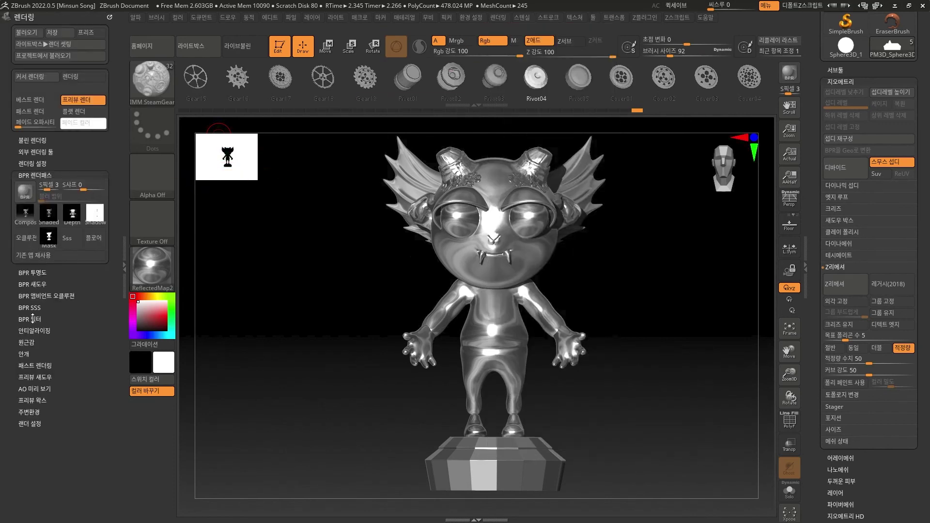
click(33, 176)
click(35, 176)
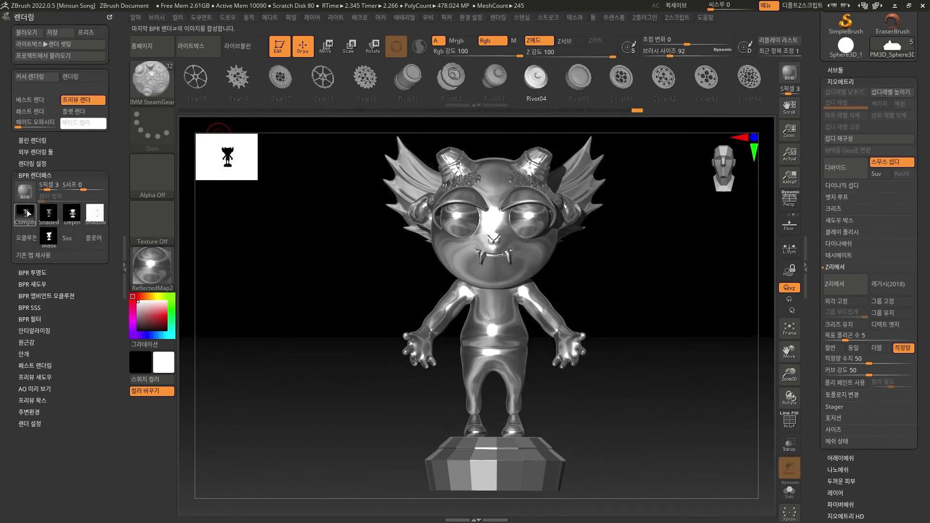
mouse_move(25, 219)
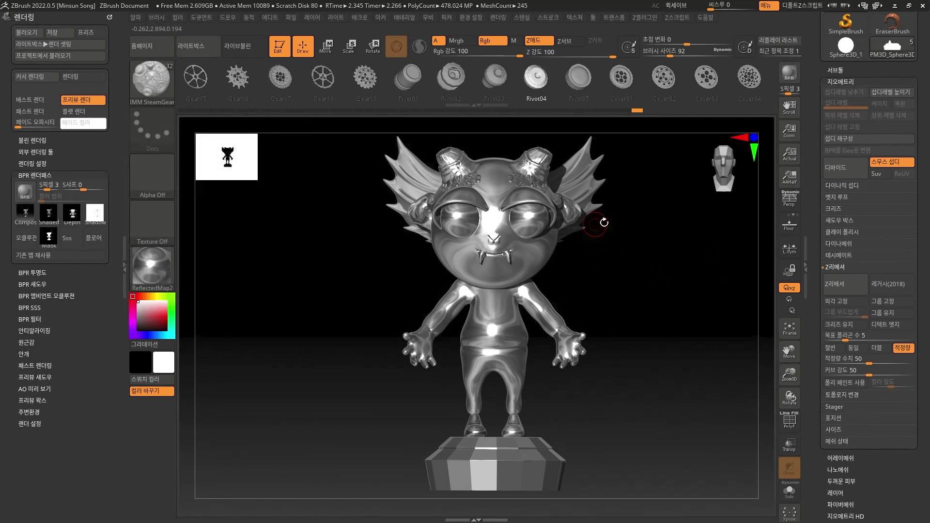
- Render a closer front view of the creature with BPR and export the Composite pass as an image
shift+click(650, 352)
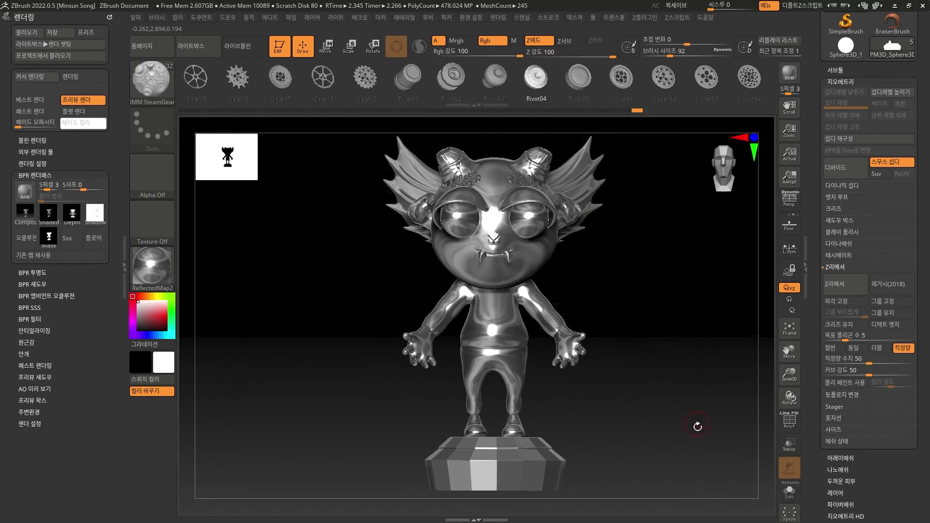
ctrl+right_drag(665, 391, 684, 410)
alt+drag(682, 370, 742, 387)
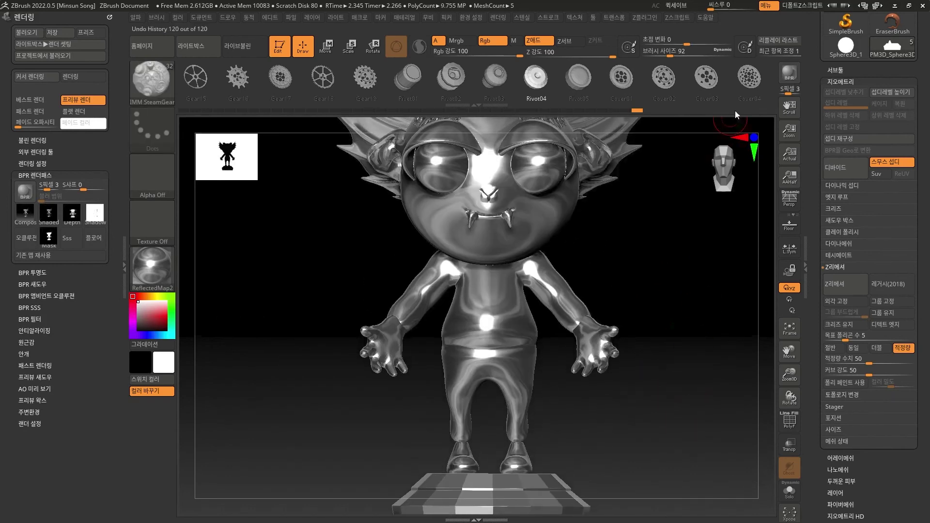
click(793, 73)
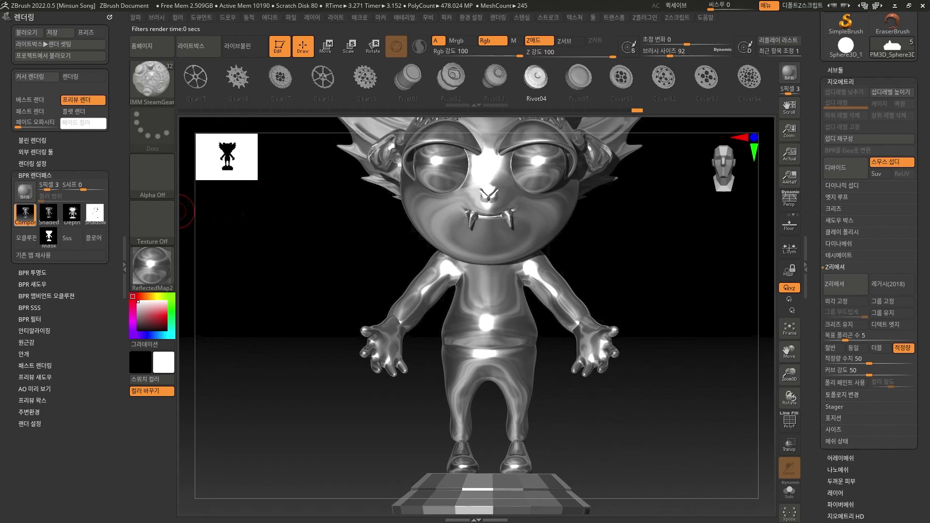
click(26, 214)
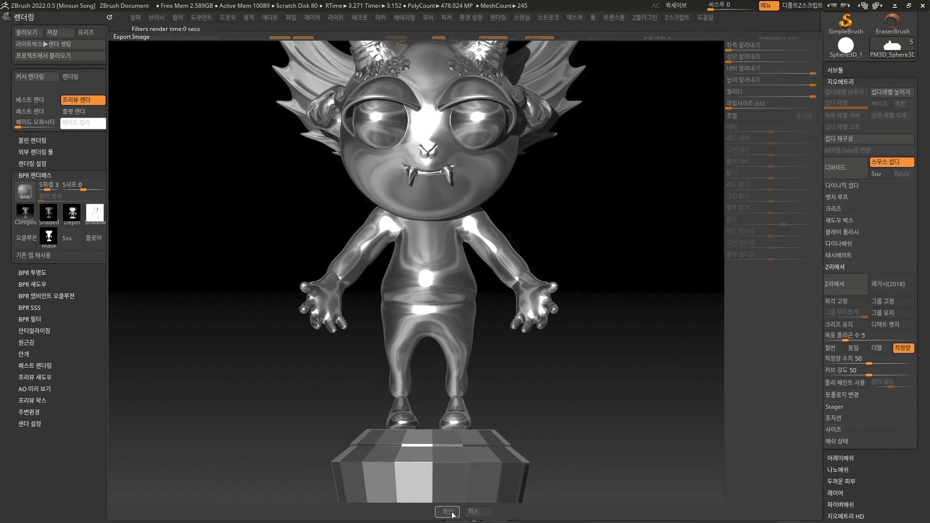
click(453, 513)
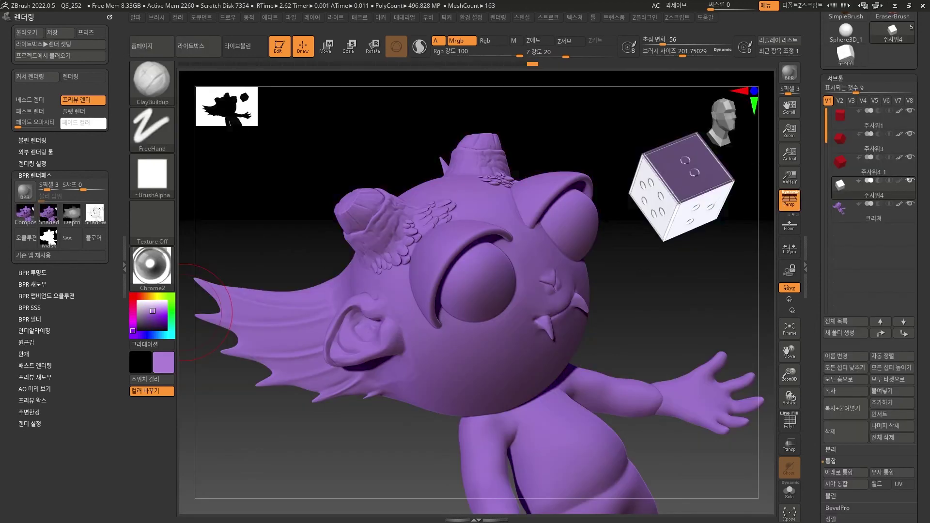
- Render the scene with the purple creature and the dice using BPR
key(shift+r)
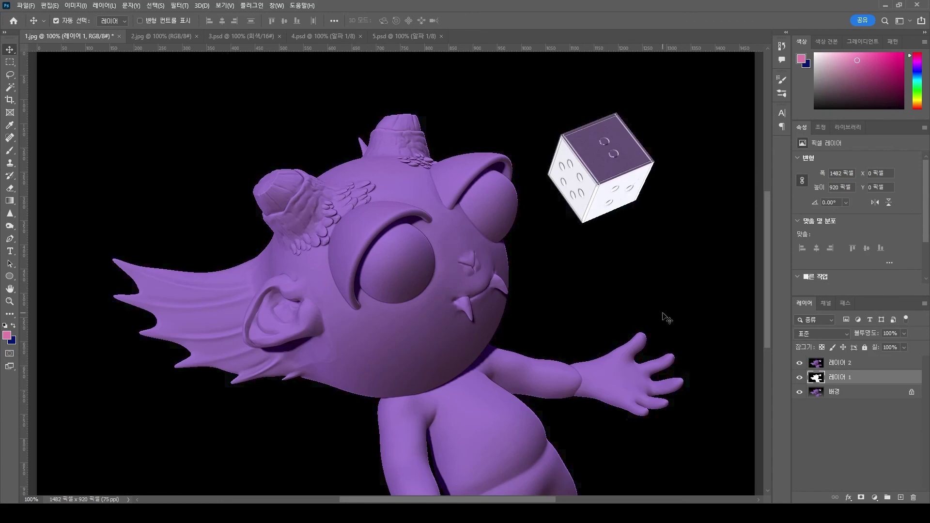
- In Photoshop, cut the creature and dice out of the black background with the Magic Wand, and tighten the Levels adjustment's black and white points
key(w)
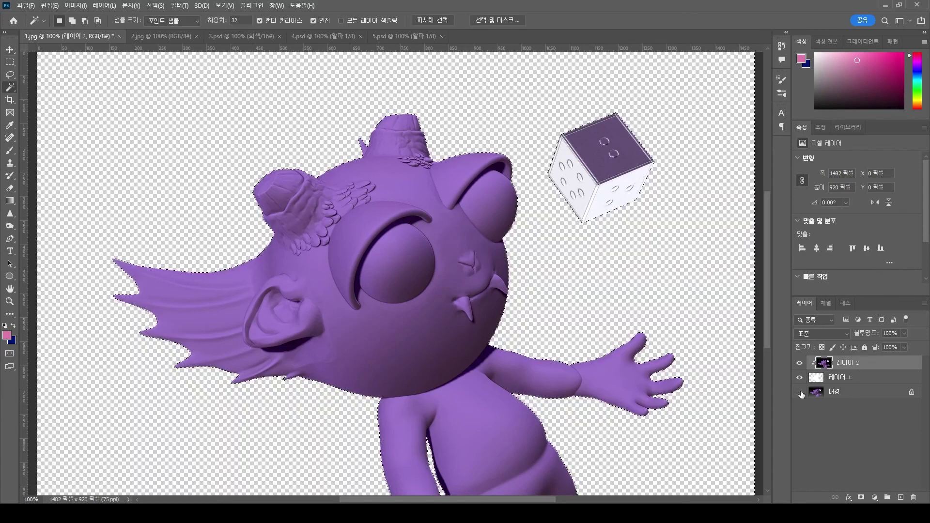
key(ctrl+minus)
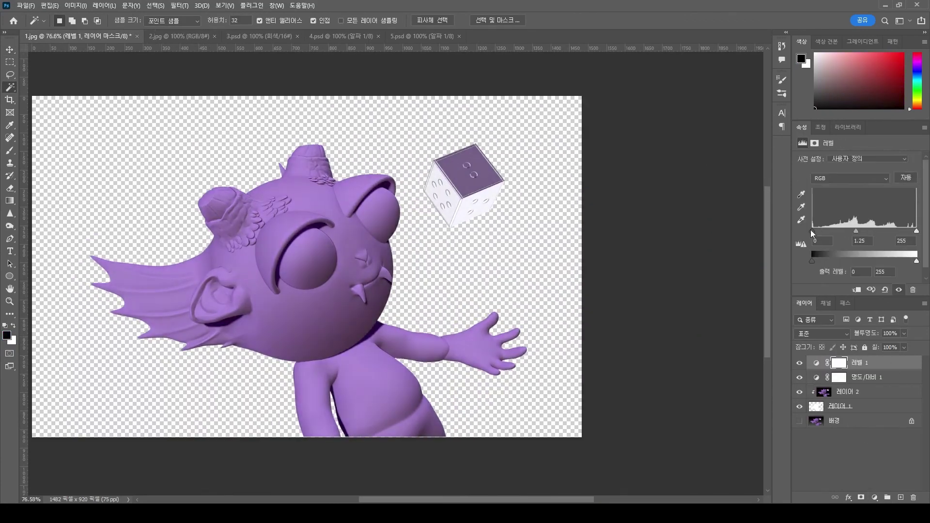
drag(813, 232, 816, 231)
drag(916, 231, 844, 231)
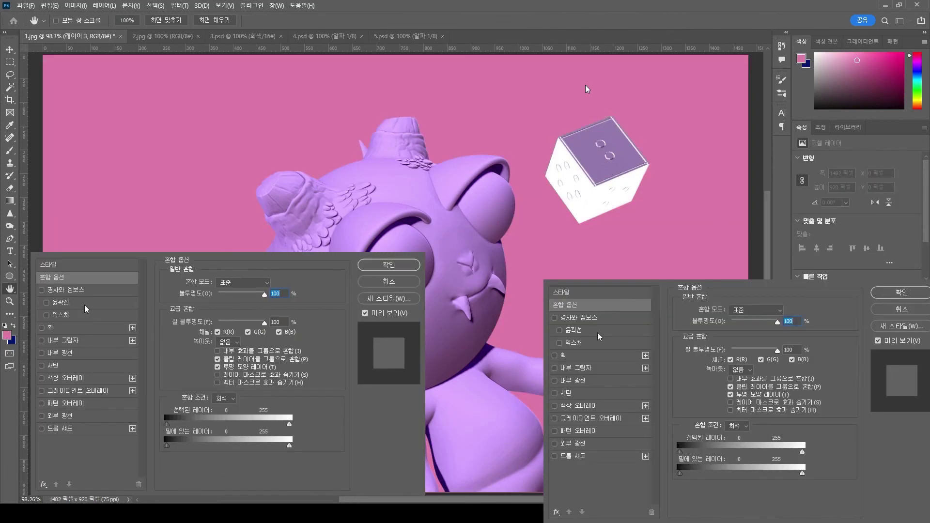
- Add a purple Color Overlay effect to the pink background layer 레이어 3
click(41, 390)
click(77, 390)
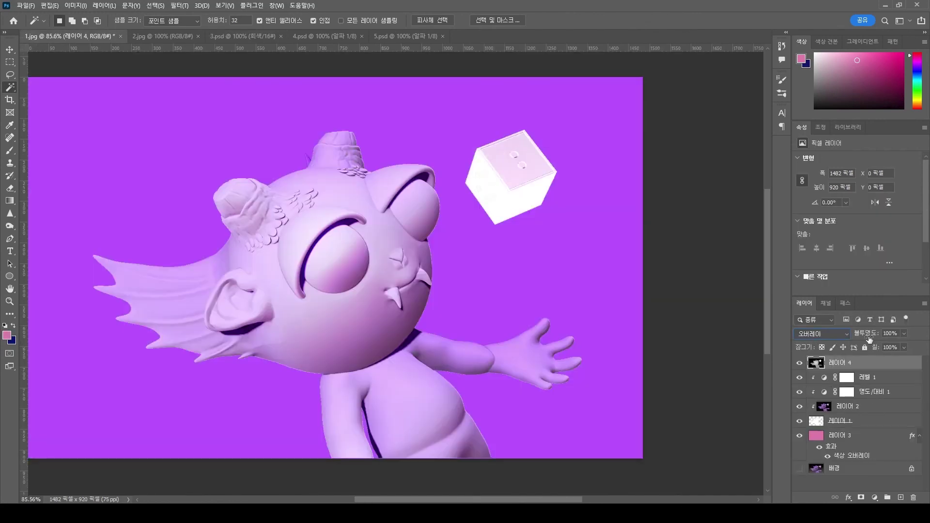
- Clip 레이어 4 to the layers below, add a layer mask and brush over the dice and creature to soften its Overlay effect
alt+click(801, 370)
click(861, 497)
key(b)
mouse_move(499, 156)
mouse_down()
mouse_move(539, 218)
mouse_move(525, 189)
mouse_up()
key(bracketright)
key(bracketright)
key(bracketright)
key(bracketright)
drag(390, 303, 359, 347)
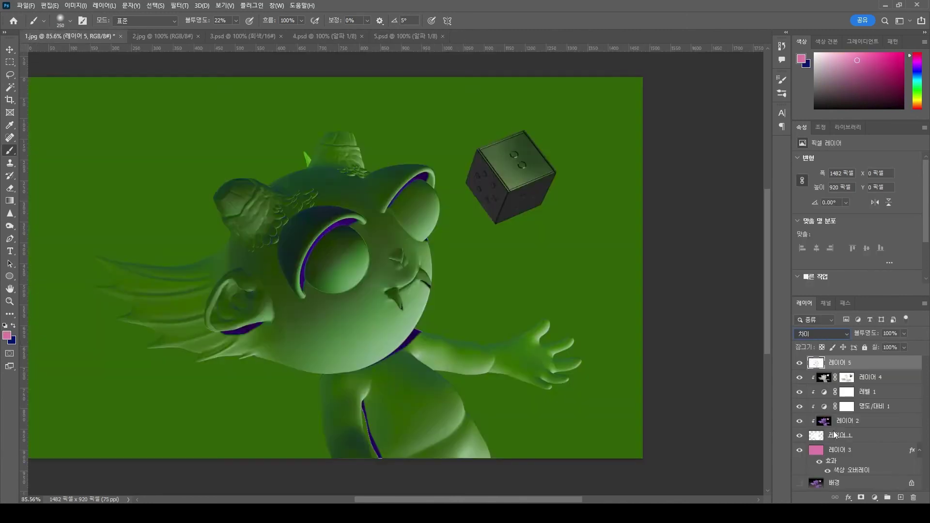
- Set the blend mode of 레이어 5 to Multiply and clip it to the layers below
click(824, 284)
alt+click(850, 370)
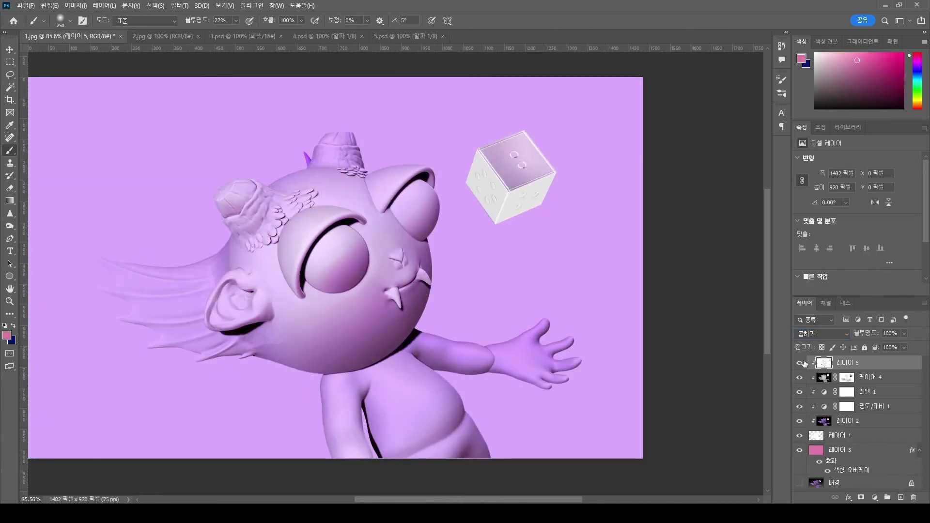
- Duplicate 레이어 5 and give the copy an inverted layer mask from a lasso selection drawn around the creature
key(v)
alt+scroll(485, 354, down, 3)
key(ctrl+j)
key(l)
mouse_move(119, 254)
mouse_down()
mouse_move(536, 290)
mouse_move(112, 271)
mouse_up()
click(861, 497)
key(ctrl+i)
key(v)
alt+scroll(384, 339, up, 1)
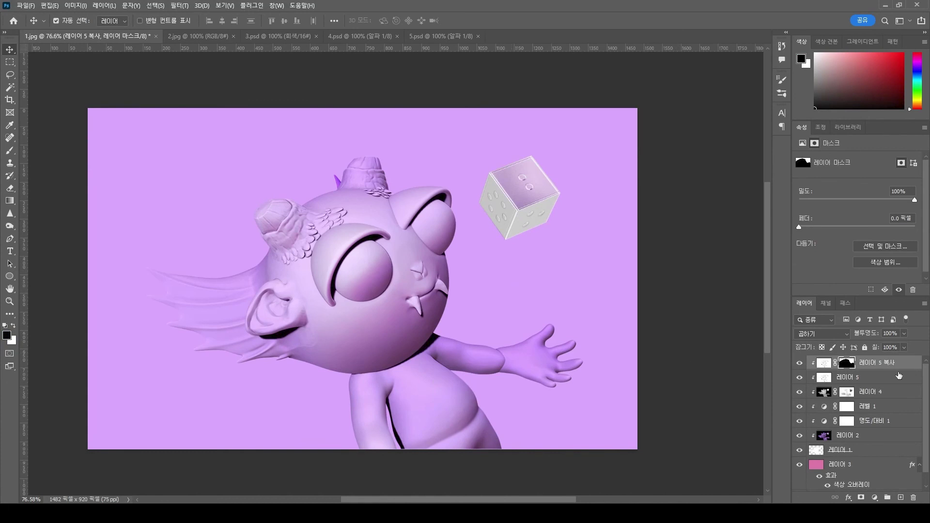
- Create a clipped layer 레이어 6 and brush a sampled purple over the creature's faded fins
click(901, 497)
alt+click(850, 370)
key(b)
alt+click(189, 272)
mouse_move(799, 436)
mouse_down()
mouse_move(800, 362)
mouse_move(799, 436)
mouse_up()
drag(183, 290, 208, 339)
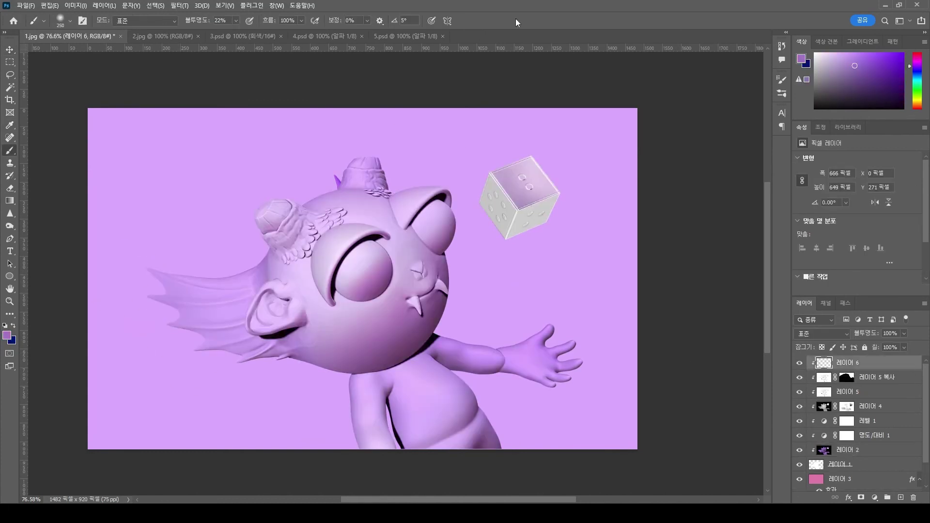
- Brush more purple near the rear horn and the hand, and set the blend mode of 레이어 6 to Darken
click(364, 149)
alt+scroll(432, 212, up, 1)
click(551, 354)
alt+scroll(471, 369, down, 2)
key(bracketleft)
key(bracketleft)
key(bracketleft)
key(bracketleft)
click(822, 334)
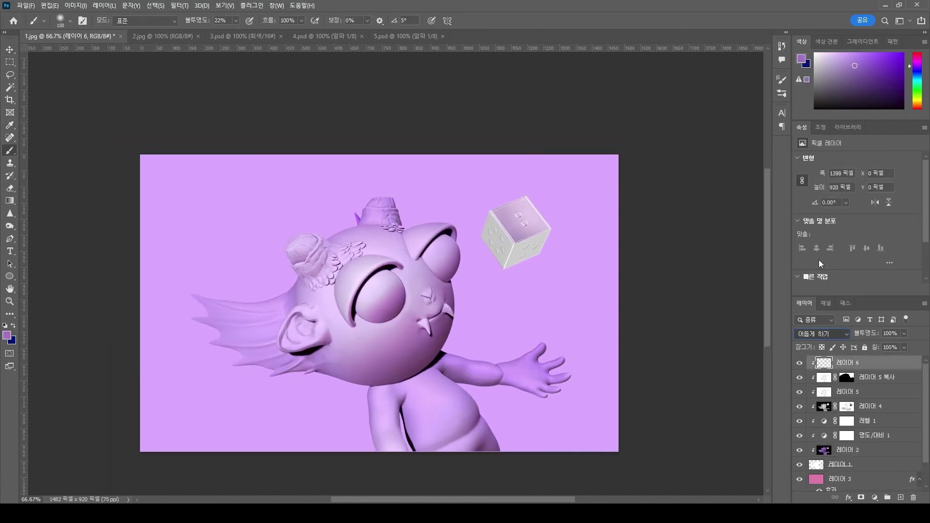
- Set the blend mode of 레이어 6 to Color Burn and brush purple over the creature's body and face at 13% opacity
key(shift+alt+b)
alt+scroll(300, 327, up, 1)
key(1)
key(3)
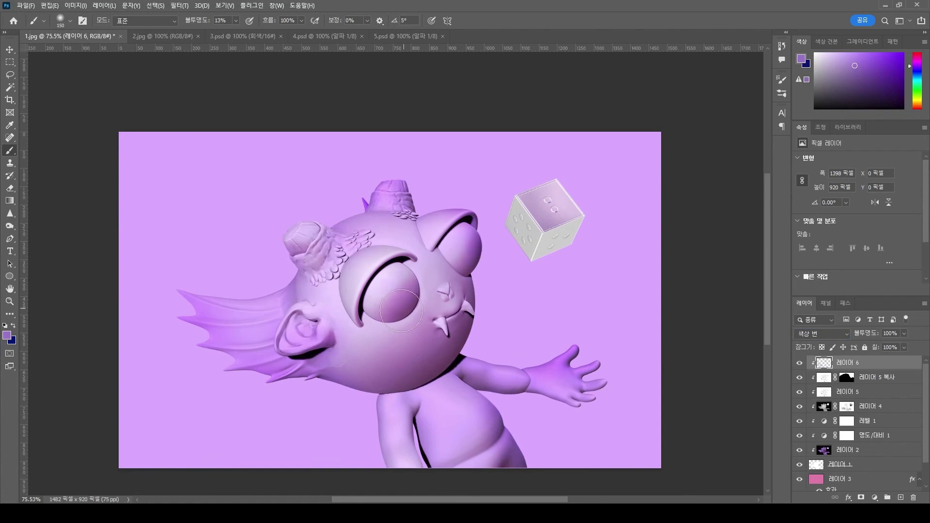
mouse_move(489, 387)
mouse_down()
mouse_move(378, 487)
mouse_move(436, 363)
mouse_move(446, 252)
mouse_up()
alt+scroll(498, 329, down, 1)
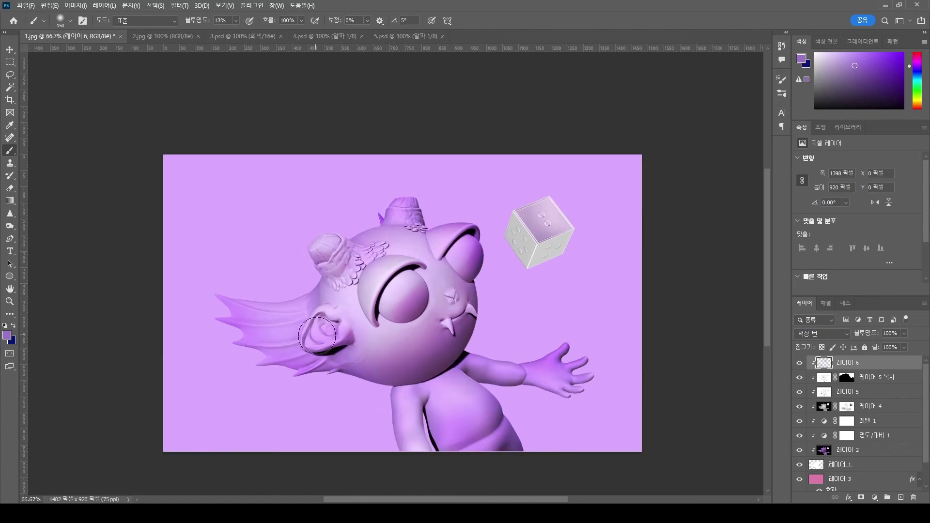
alt+scroll(601, 340, up, 1)
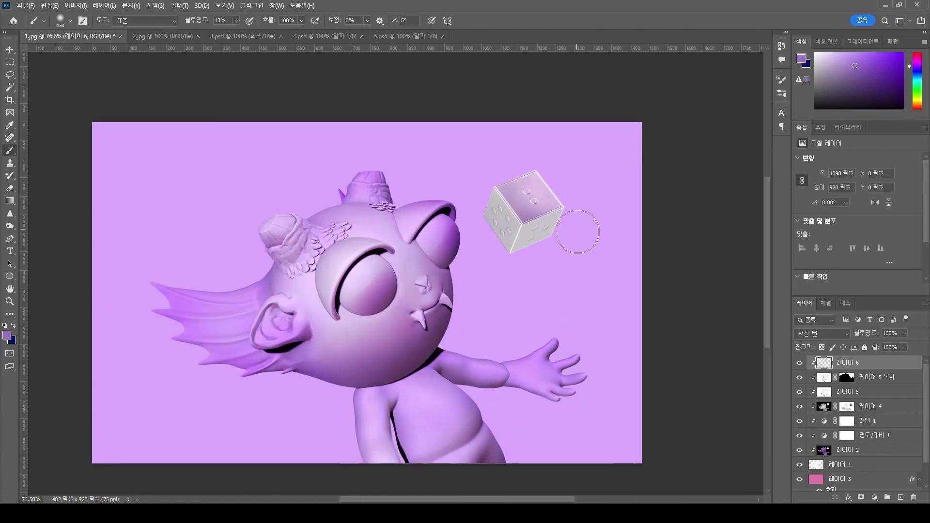
alt+scroll(597, 333, down, 1)
- Create 레이어 7 directly above 레이어 3 and add soft pink-to-transparent radial gradient glows around the background
key(v)
click(872, 479)
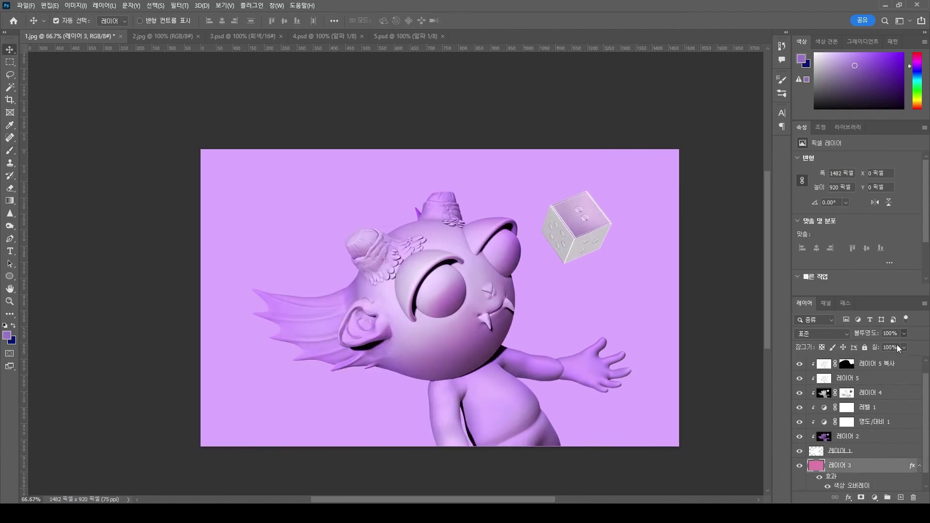
key(ctrl+shift+alt+n)
key(g)
click(78, 20)
click(551, 367)
click(579, 382)
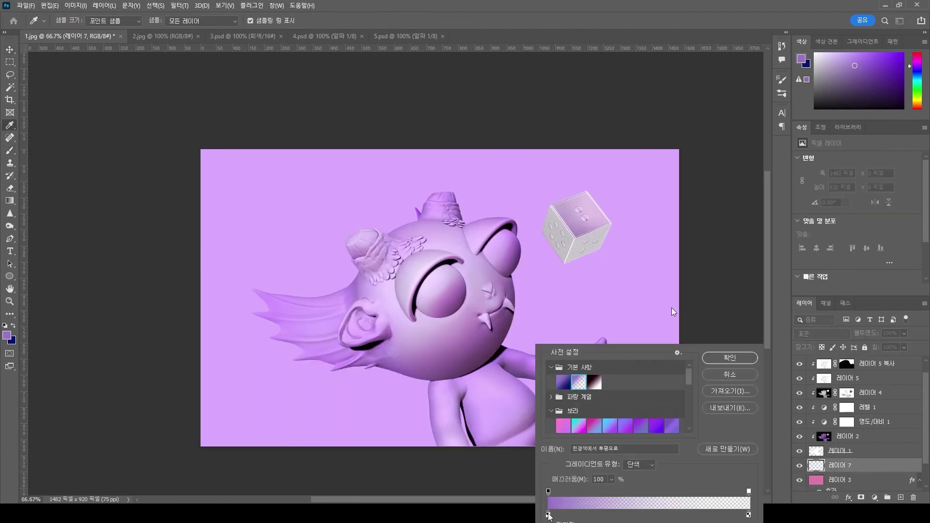
double_click(548, 515)
drag(711, 112, 835, 92)
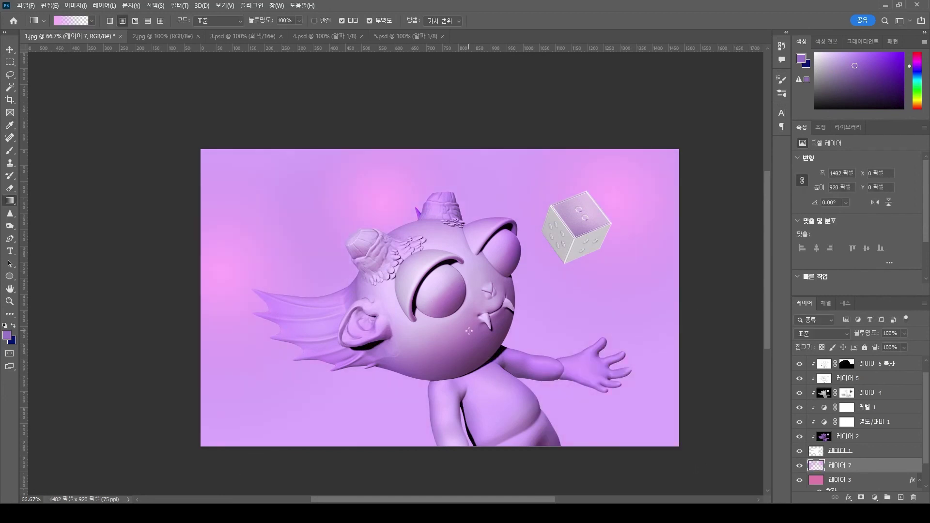
- Create 레이어 8 above 레이어 7 and draw white-to-transparent radial gradient glows behind the creature at 42% opacity
click(901, 497)
click(71, 21)
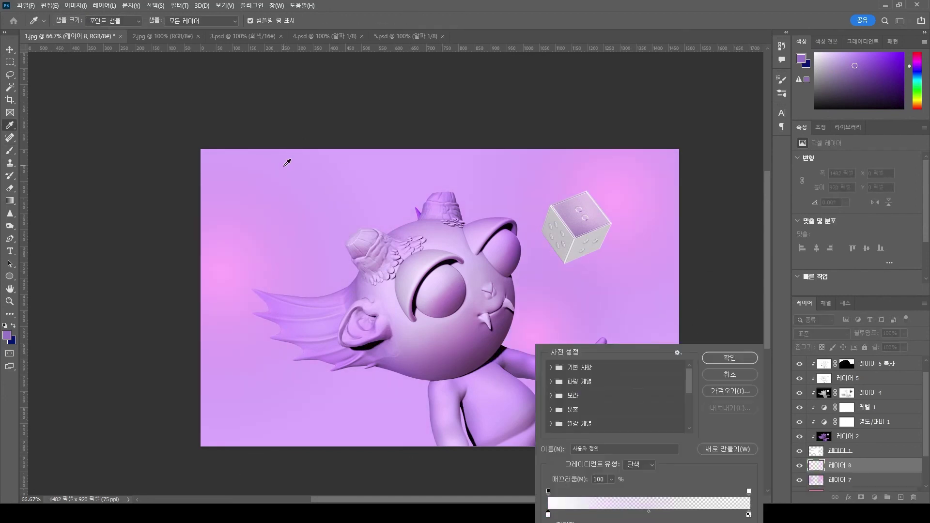
click(729, 357)
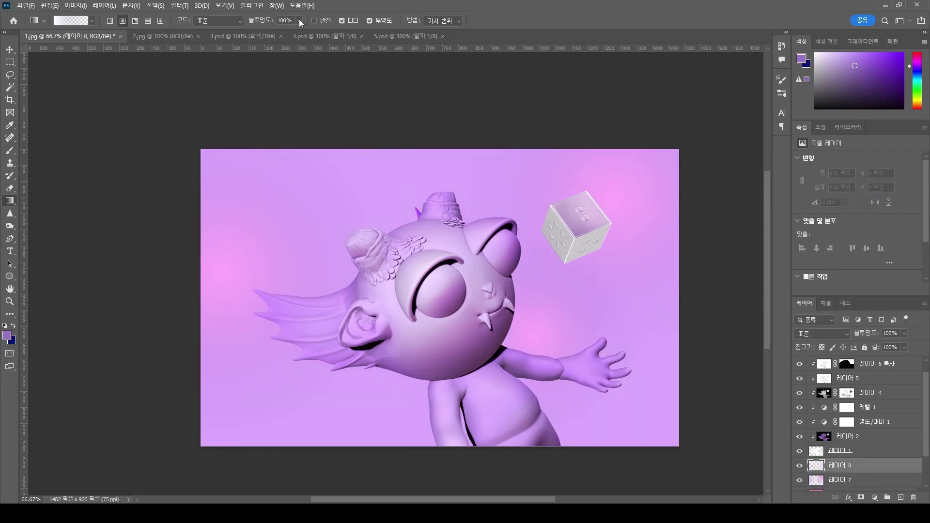
drag(407, 162, 438, 430)
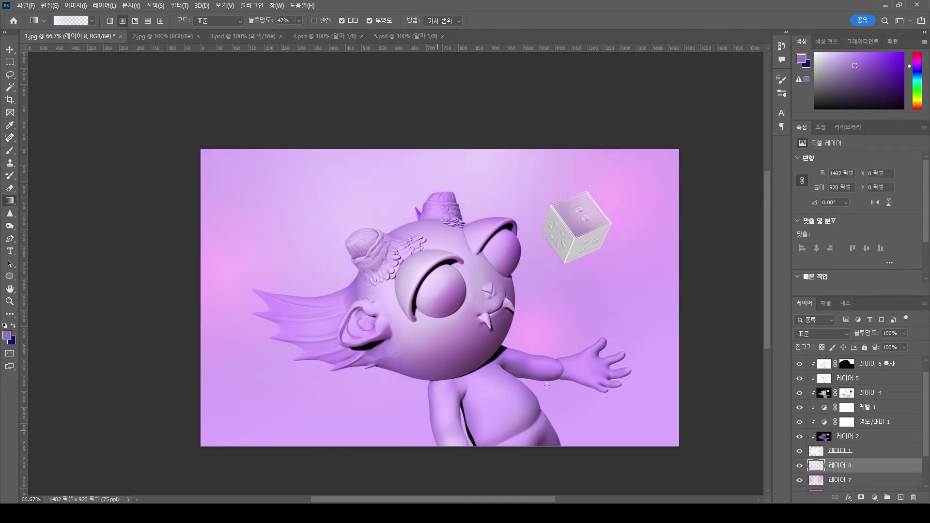
scroll(547, 386, down, 3)
drag(521, 221, 357, 465)
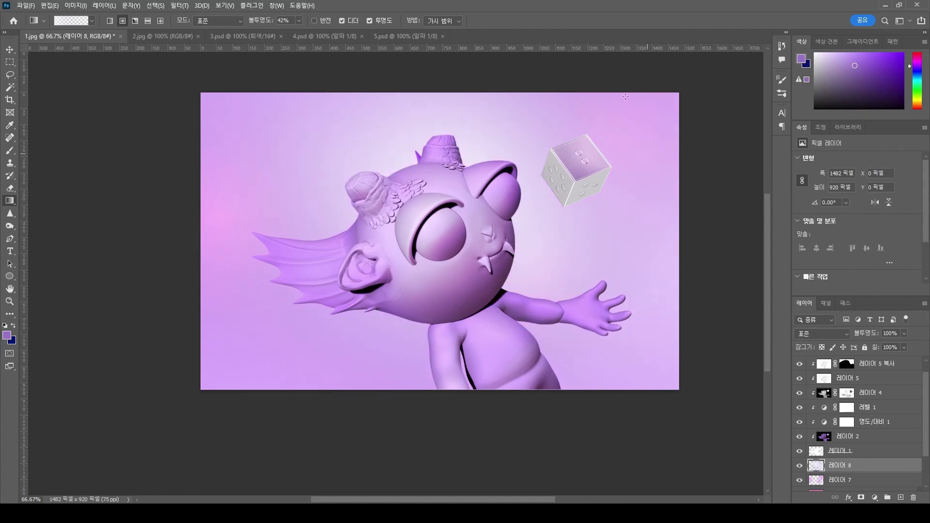
- Create 레이어 9 above 레이어 8 and set up a gradient fading from the dark navy foreground color to transparent
click(901, 497)
key(x)
click(71, 20)
click(548, 512)
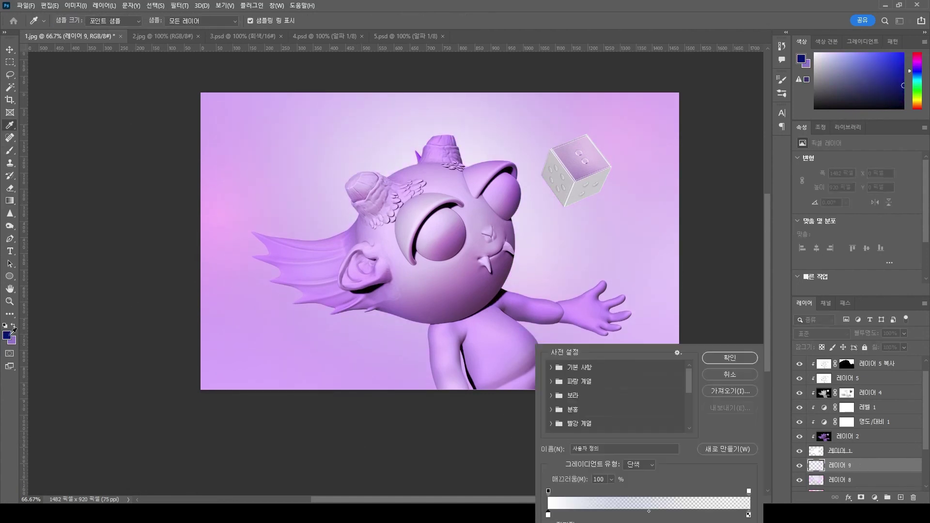
click(9, 337)
click(728, 357)
- Draw the dark radial gradient on 레이어 9 from just below the image's lower edge toward its upper right
drag(379, 381, 479, 272)
scroll(445, 308, up, 3)
key(ctrl+z)
alt+scroll(353, 407, down, 3)
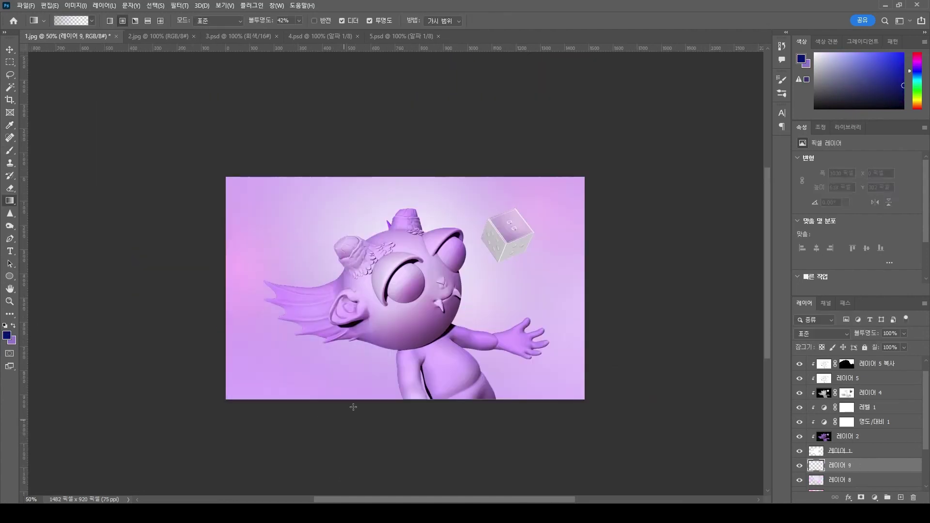
drag(353, 423, 661, 281)
- Move 레이어 9 below 레이어 7 and change its blend mode
key(ctrl+[)
key(ctrl+[)
click(821, 373)
- Set the blend mode of 레이어 8 to Overlay
key(alt+])
key(alt+])
click(819, 335)
click(819, 364)
alt+scroll(443, 364, up, 2)
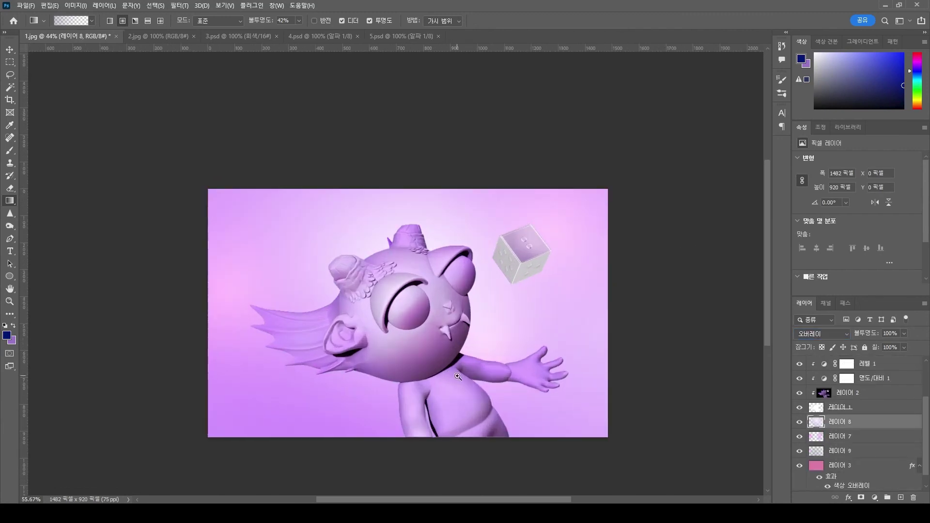
key(v)
alt+scroll(584, 303, up, 2)
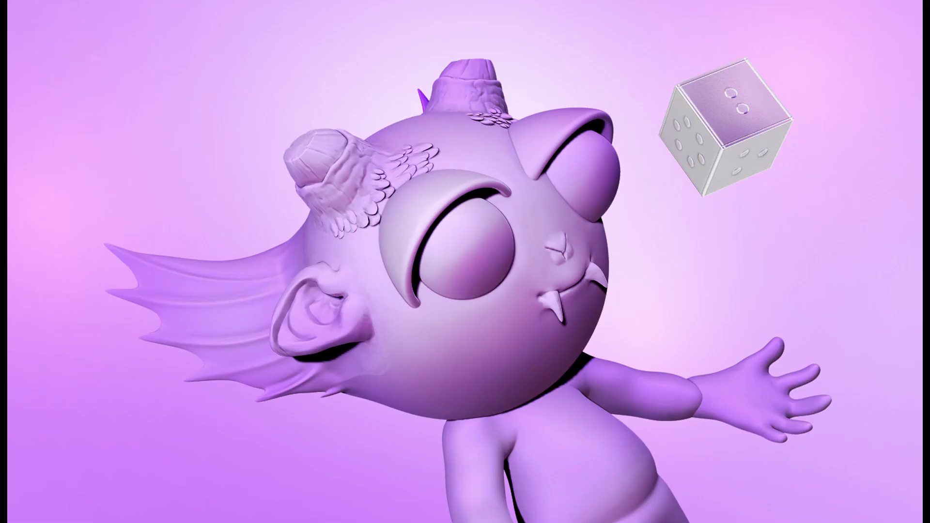